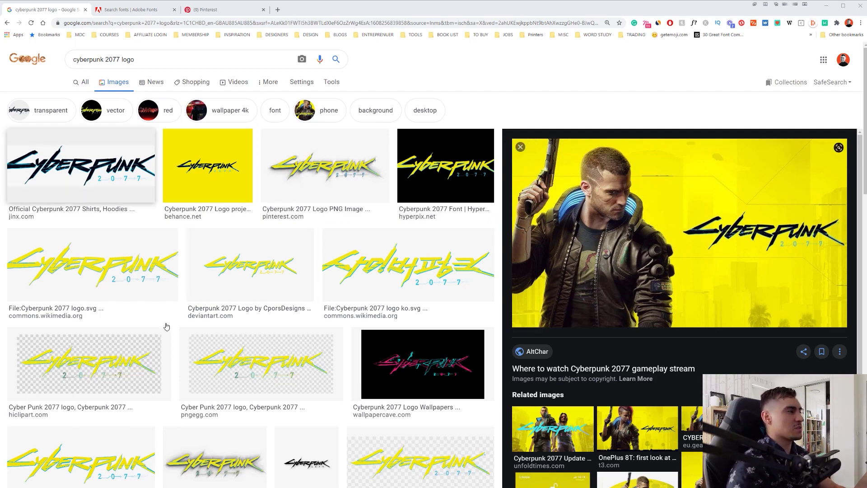
Step: Review the Cyberpunk 2077 logo image results, switch to Pinterest and view the CYBERPUNK 2077 pin with its related pins
{"action": "scroll", "coordinate": [164, 325], "scroll_direction": "down", "scroll_amount": 6}
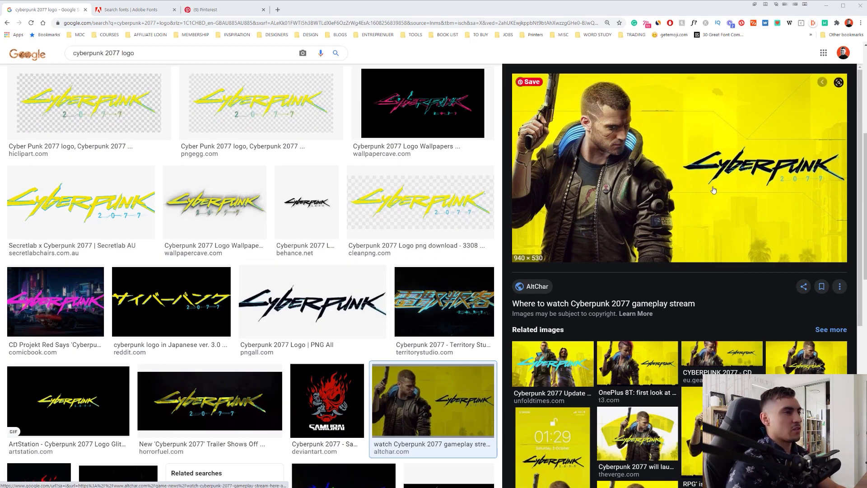
{"action": "scroll", "coordinate": [556, 155], "scroll_direction": "up", "scroll_amount": 6}
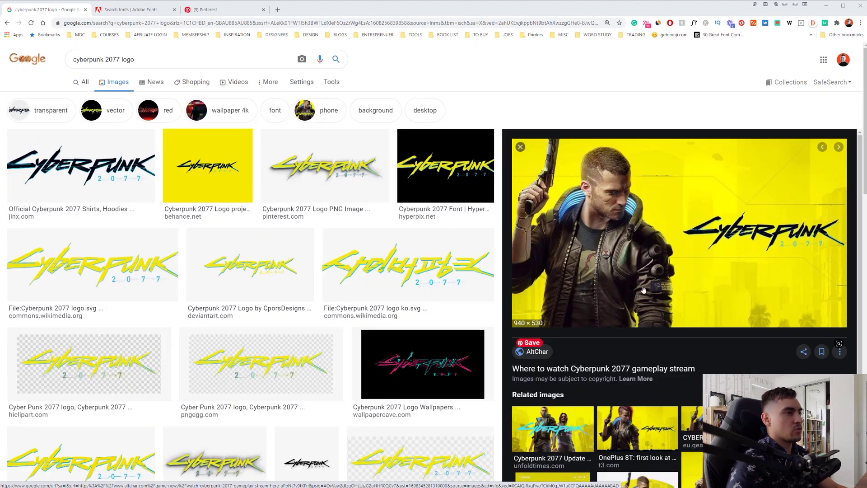
{"action": "left_click", "coordinate": [221, 13]}
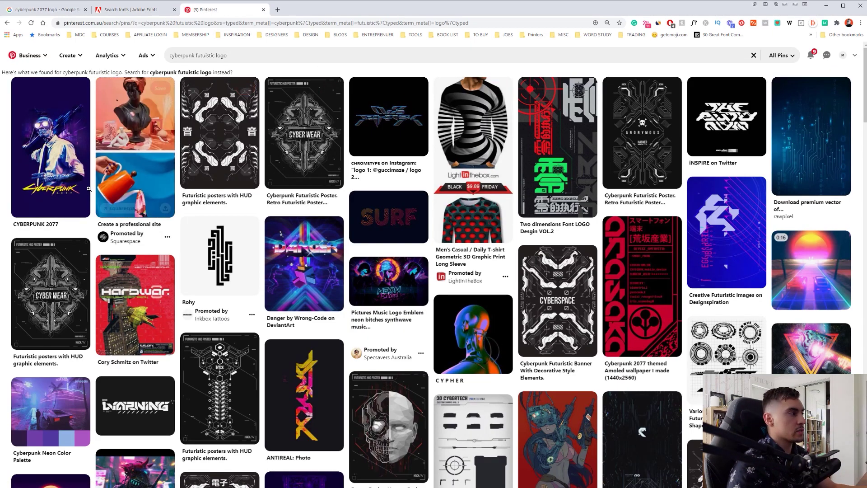
{"action": "left_click", "coordinate": [64, 156]}
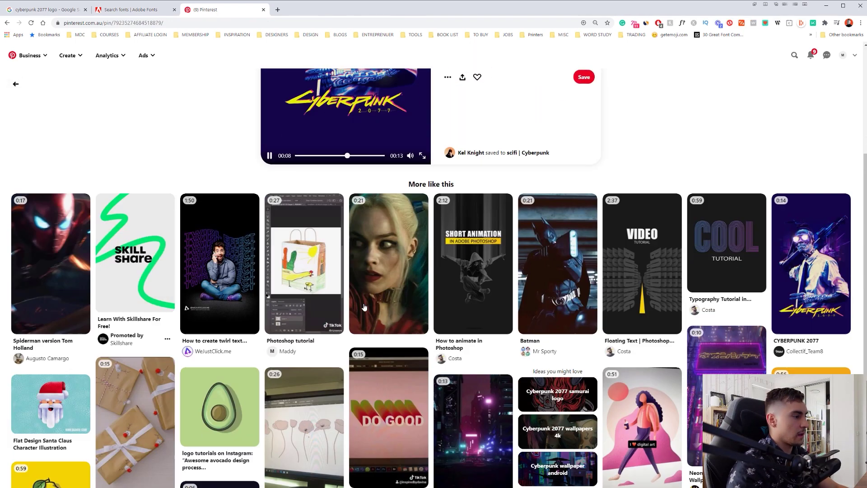
{"action": "scroll", "coordinate": [356, 300], "scroll_direction": "down", "scroll_amount": 5}
{"action": "key", "text": "alt+Left"}
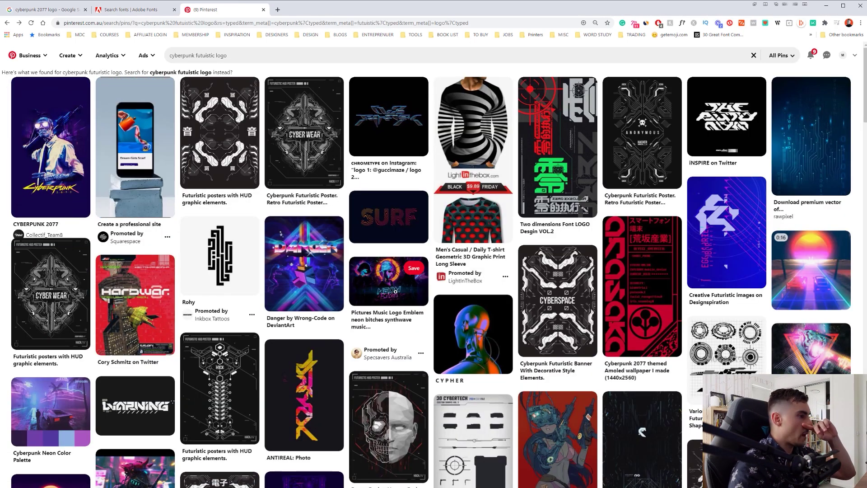
Step: Open the Cyberspace futuristic banner pin and browse its related pins for cyberpunk logo and graphic styles
{"action": "scroll", "coordinate": [621, 148], "scroll_direction": "down", "scroll_amount": 4}
{"action": "left_click", "coordinate": [566, 161]}
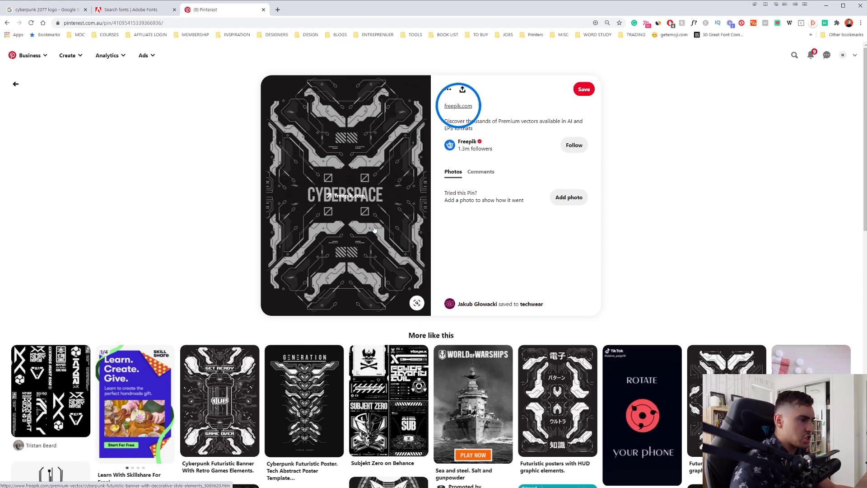
{"action": "scroll", "coordinate": [409, 248], "scroll_direction": "down", "scroll_amount": 3}
{"action": "scroll", "coordinate": [409, 248], "scroll_direction": "down", "scroll_amount": 10}
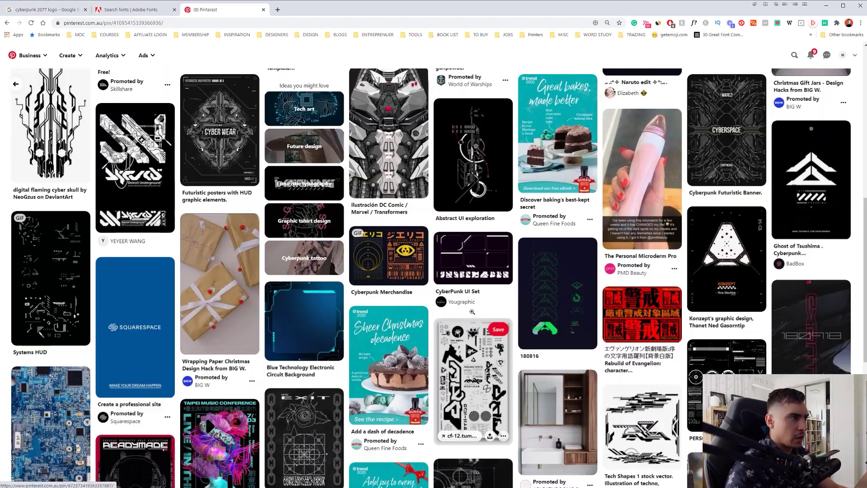
{"action": "scroll", "coordinate": [473, 315], "scroll_direction": "down", "scroll_amount": 5}
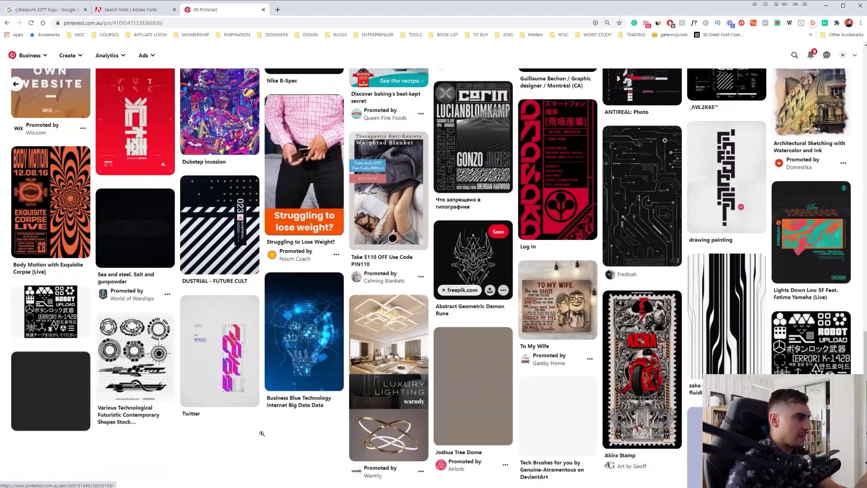
{"action": "scroll", "coordinate": [355, 360], "scroll_direction": "down", "scroll_amount": 5}
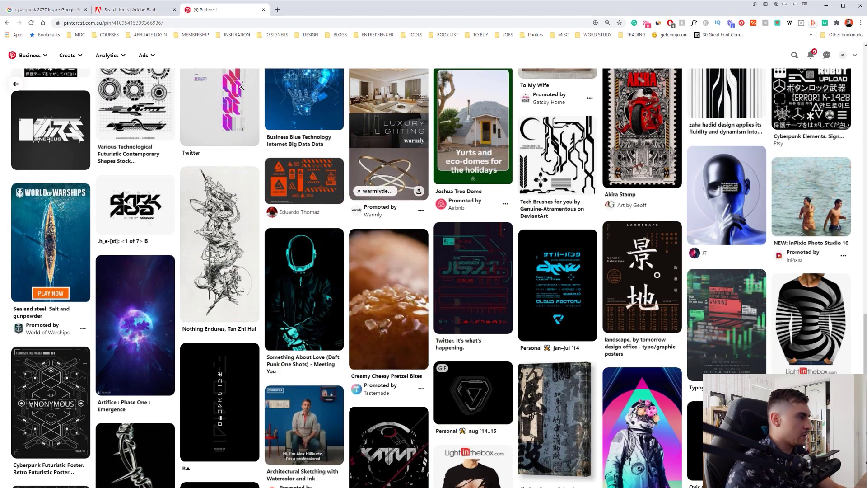
Step: Switch to Illustrator and examine the lettering of the Cyberpunk 2077 logo in the placed reference image
{"action": "key", "text": "alt+Tab"}
{"action": "scroll", "coordinate": [436, 163], "scroll_direction": "down", "scroll_amount": 2}
{"action": "left_click_drag", "start_coordinate": [570, 162], "coordinate": [424, 161]}
{"action": "scroll", "coordinate": [347, 228], "scroll_direction": "up", "scroll_amount": 5}
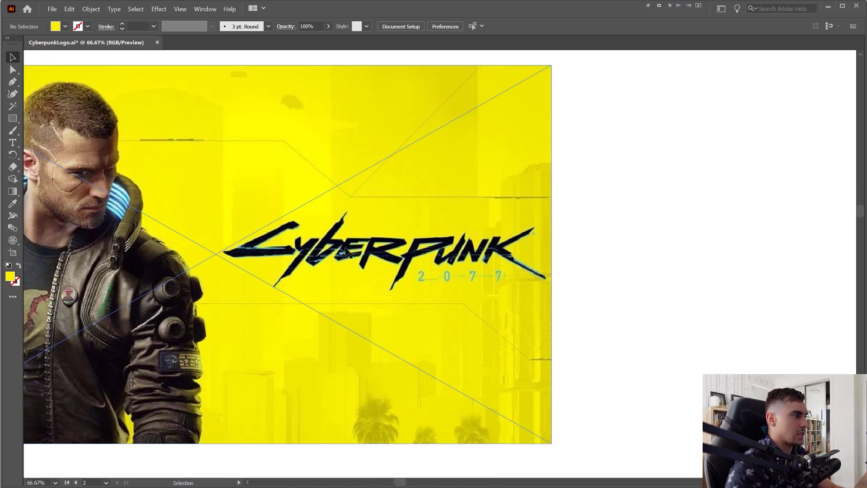
{"action": "scroll", "coordinate": [374, 260], "scroll_direction": "down", "scroll_amount": 1}
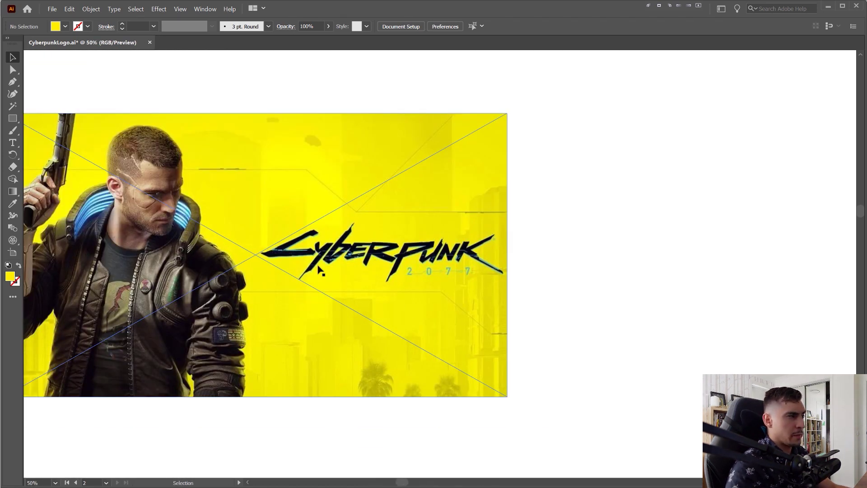
{"action": "scroll", "coordinate": [391, 271], "scroll_direction": "up", "scroll_amount": 1}
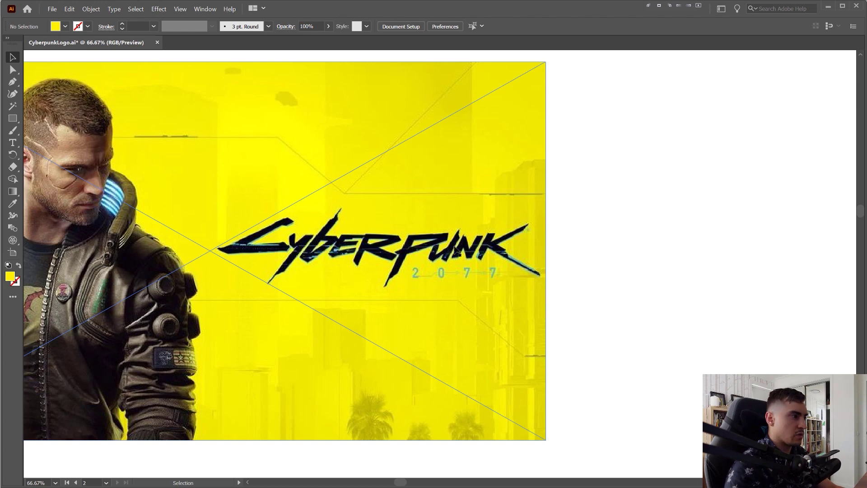
{"action": "scroll", "coordinate": [417, 276], "scroll_direction": "down", "scroll_amount": 2}
{"action": "left_click_drag", "start_coordinate": [641, 218], "coordinate": [443, 229]}
Step: Switch to Adobe Fonts in the browser, dismiss the promotional banner and filter the font families by the Futuristic tag
{"action": "key", "text": "alt+Tab"}
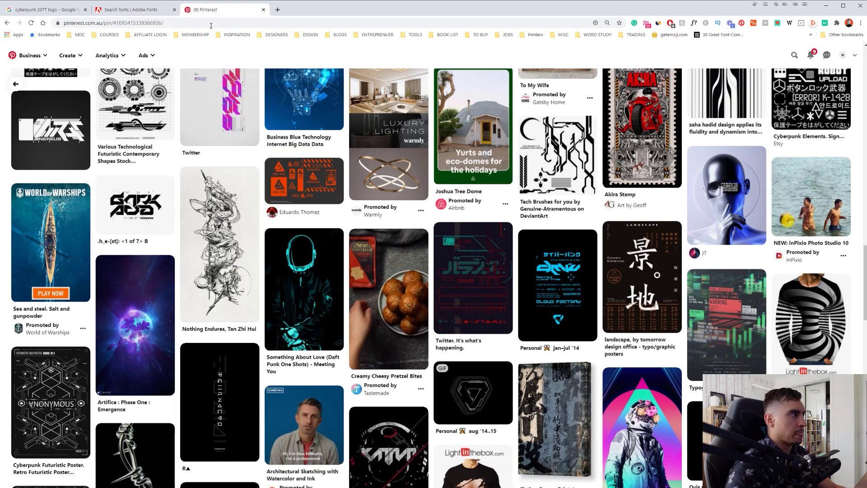
{"action": "left_click", "coordinate": [145, 12]}
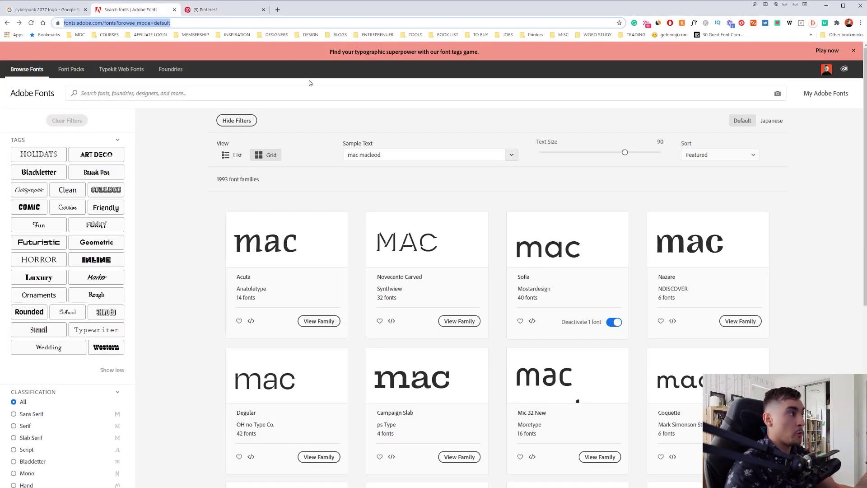
{"action": "left_click", "coordinate": [286, 92]}
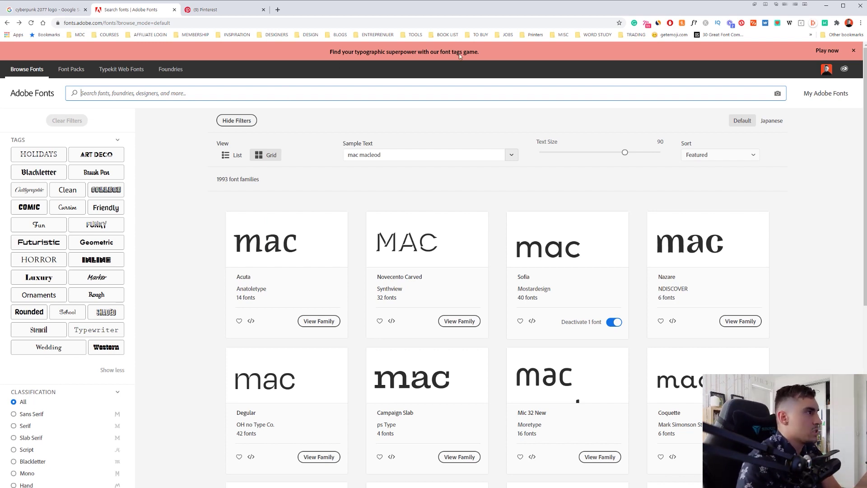
{"action": "left_click", "coordinate": [854, 50]}
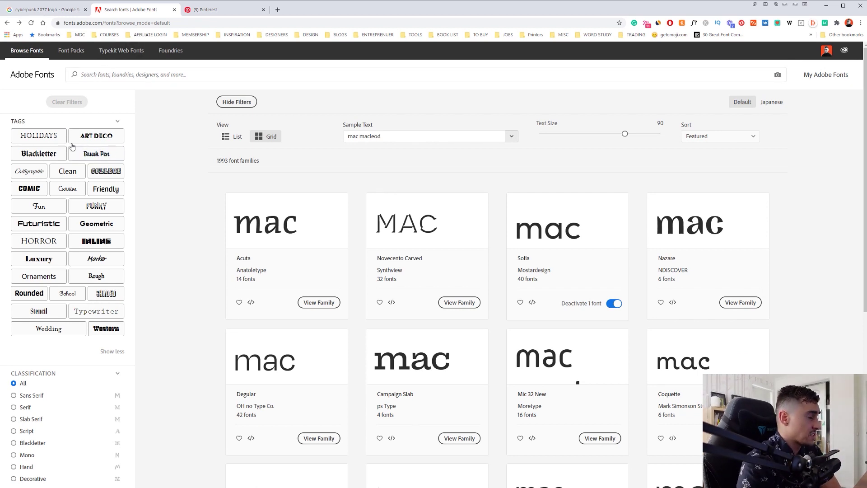
{"action": "scroll", "coordinate": [48, 233], "scroll_direction": "down", "scroll_amount": 10}
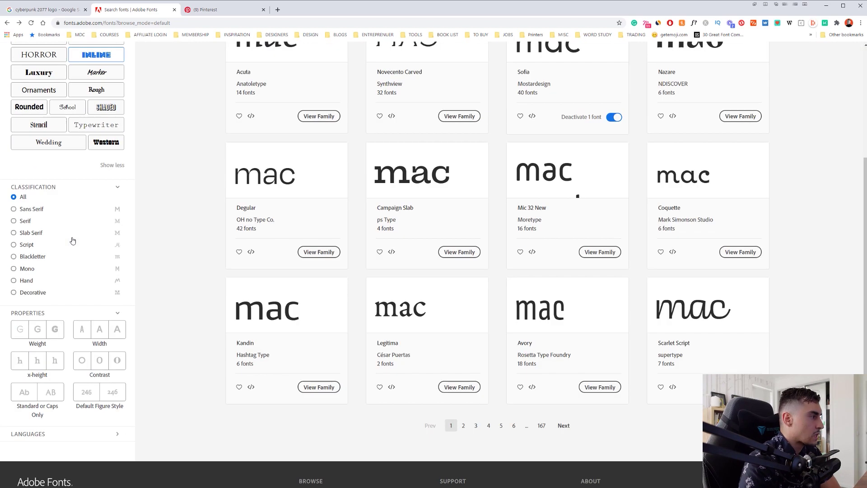
{"action": "scroll", "coordinate": [152, 244], "scroll_direction": "up", "scroll_amount": 9}
{"action": "scroll", "coordinate": [43, 151], "scroll_direction": "up", "scroll_amount": 1}
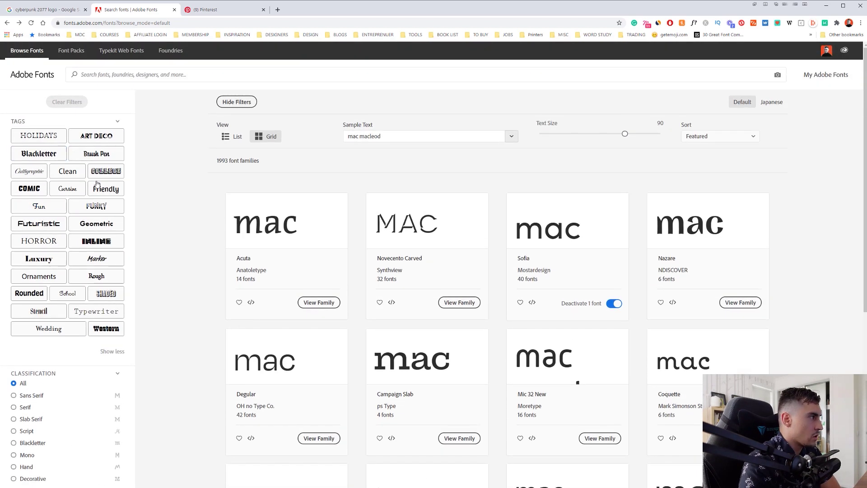
{"action": "left_click", "coordinate": [36, 231]}
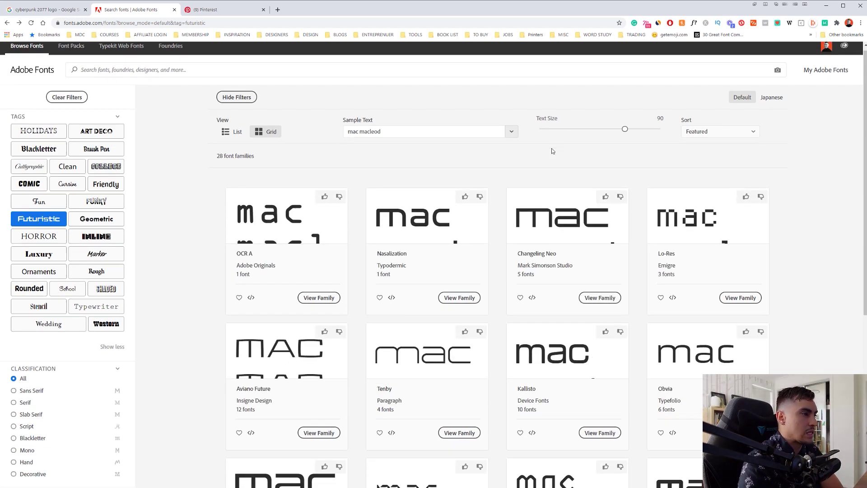
Step: Open the Ethnocentric family from the second page of futuristic fonts, activate all 10 fonts and review its styles
{"action": "scroll", "coordinate": [587, 144], "scroll_direction": "down", "scroll_amount": 2}
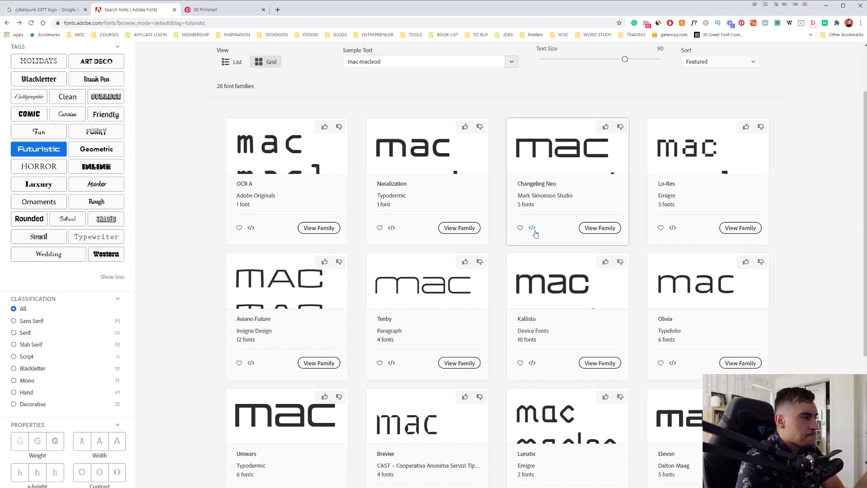
{"action": "scroll", "coordinate": [535, 233], "scroll_direction": "down", "scroll_amount": 4}
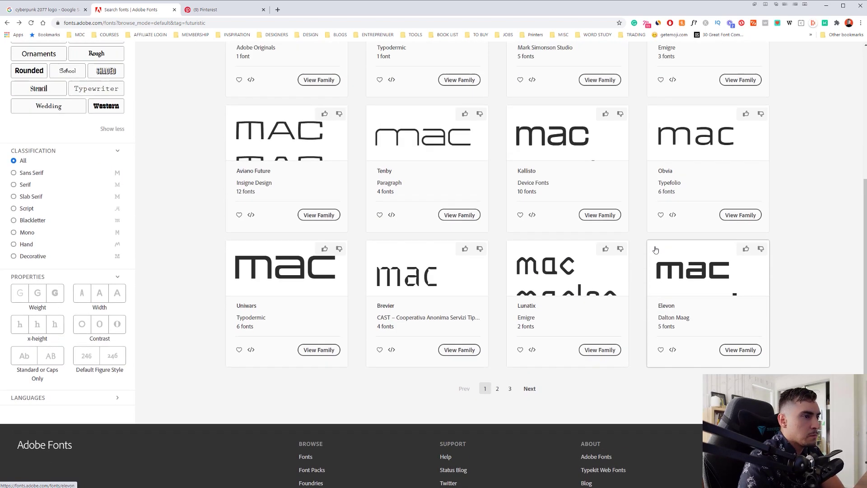
{"action": "scroll", "coordinate": [744, 301], "scroll_direction": "up", "scroll_amount": 1}
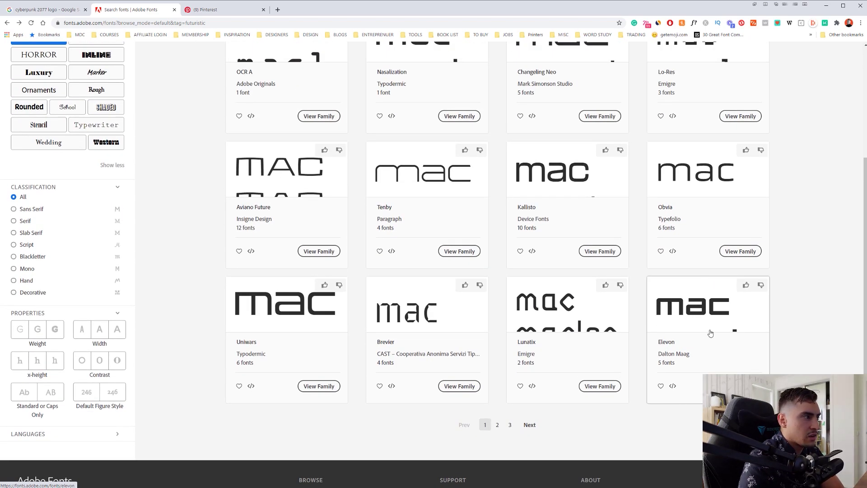
{"action": "left_click", "coordinate": [496, 427]}
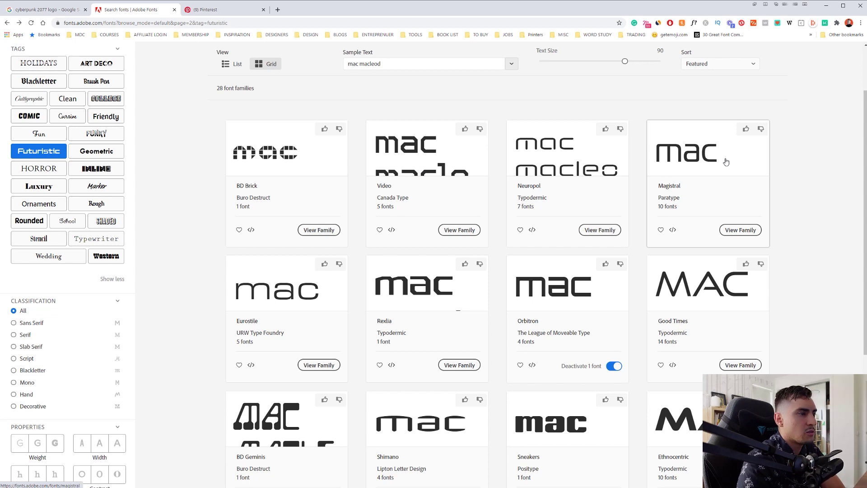
{"action": "scroll", "coordinate": [577, 271], "scroll_direction": "down", "scroll_amount": 3}
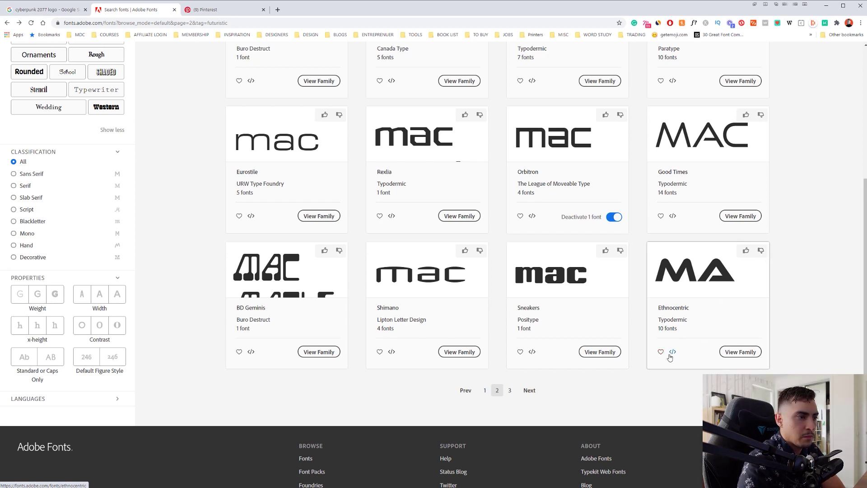
{"action": "left_click", "coordinate": [710, 301]}
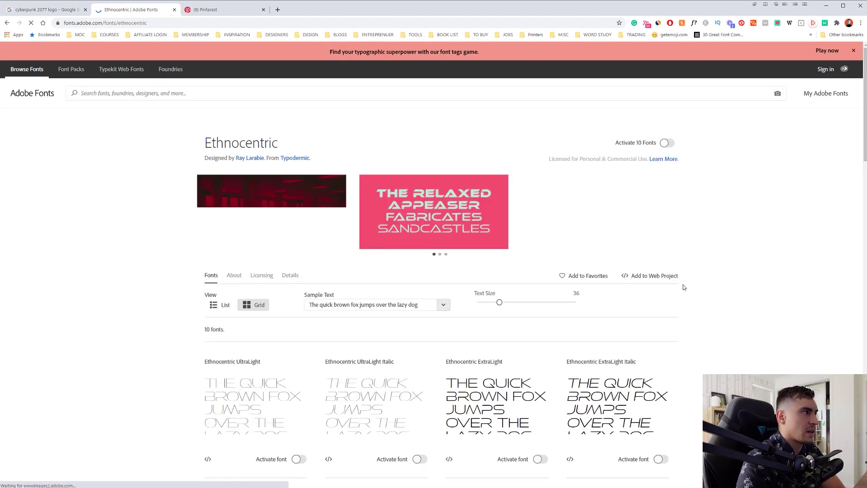
{"action": "left_click", "coordinate": [667, 144]}
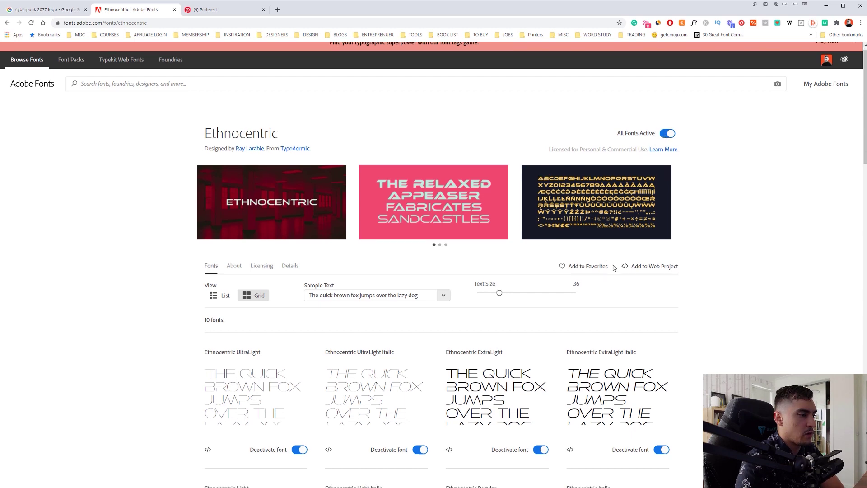
{"action": "scroll", "coordinate": [518, 265], "scroll_direction": "down", "scroll_amount": 9}
{"action": "scroll", "coordinate": [463, 298], "scroll_direction": "up", "scroll_amount": 7}
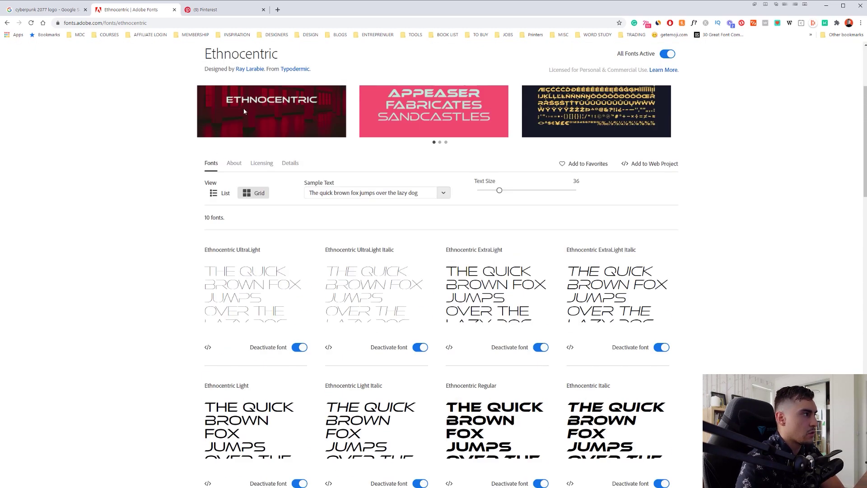
Step: Return to the futuristic results, open the Tachyon family on the third page and activate all 4 fonts
{"action": "key", "text": "alt+Left"}
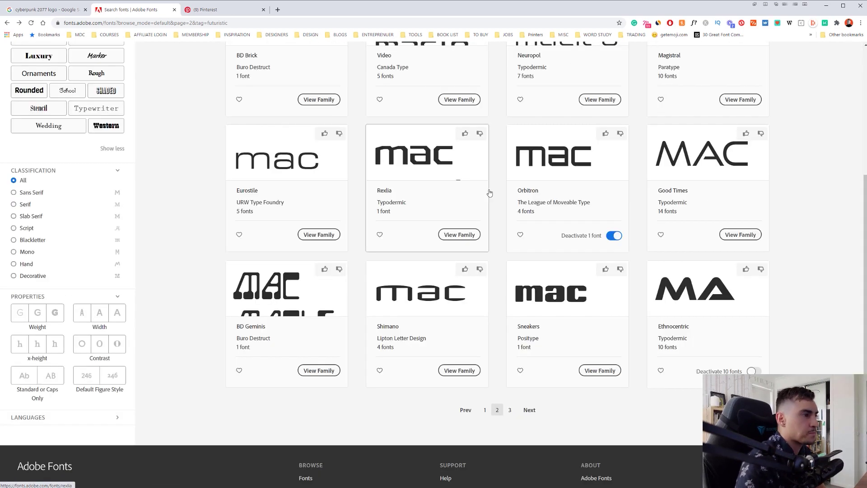
{"action": "scroll", "coordinate": [440, 269], "scroll_direction": "up", "scroll_amount": 2}
{"action": "scroll", "coordinate": [441, 270], "scroll_direction": "up", "scroll_amount": 1}
{"action": "scroll", "coordinate": [441, 270], "scroll_direction": "up", "scroll_amount": 1}
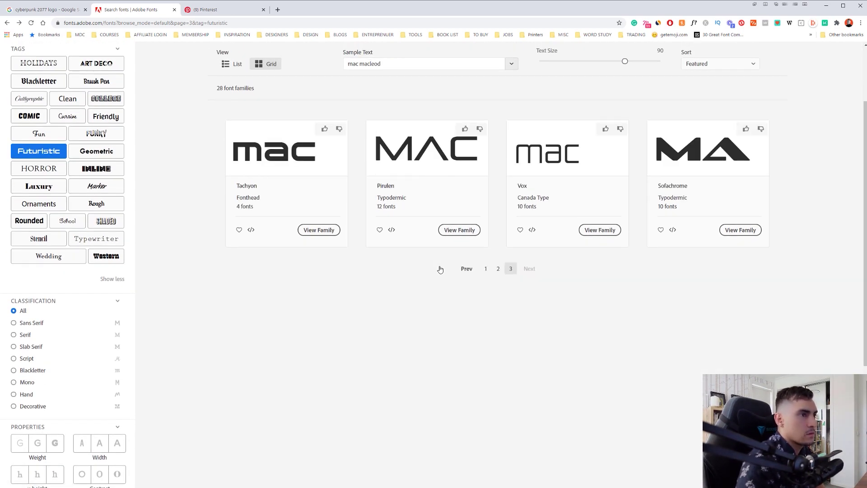
{"action": "left_click", "coordinate": [273, 155]}
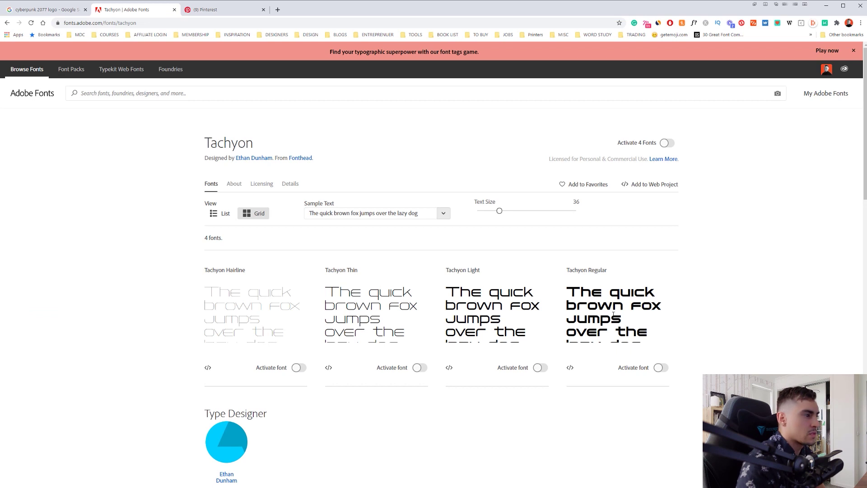
{"action": "scroll", "coordinate": [333, 302], "scroll_direction": "down", "scroll_amount": 1}
{"action": "scroll", "coordinate": [487, 172], "scroll_direction": "up", "scroll_amount": 1}
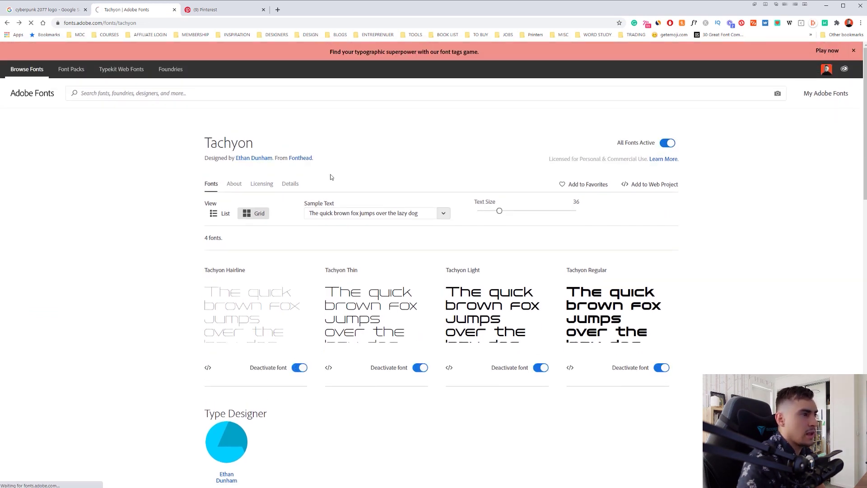
Step: Return to the futuristic results, open the Sofachrome family and look through its font styles
{"action": "key", "text": "alt+Left"}
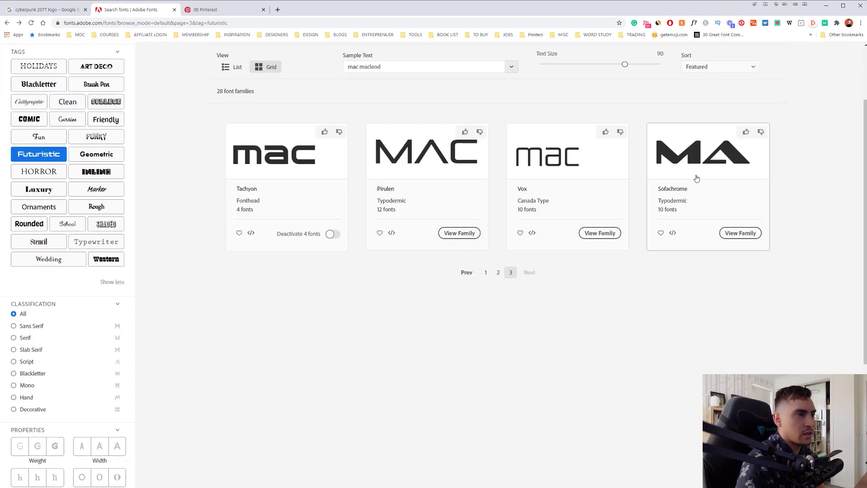
{"action": "left_click", "coordinate": [644, 186]}
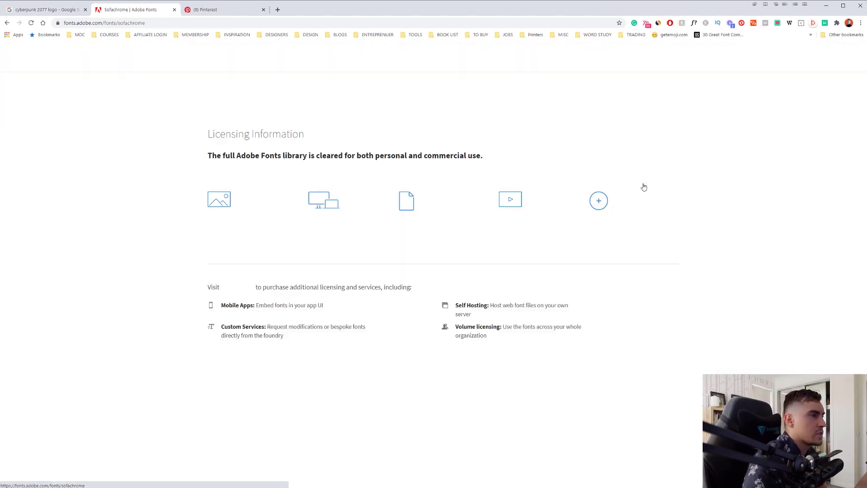
{"action": "scroll", "coordinate": [644, 224], "scroll_direction": "down", "scroll_amount": 5}
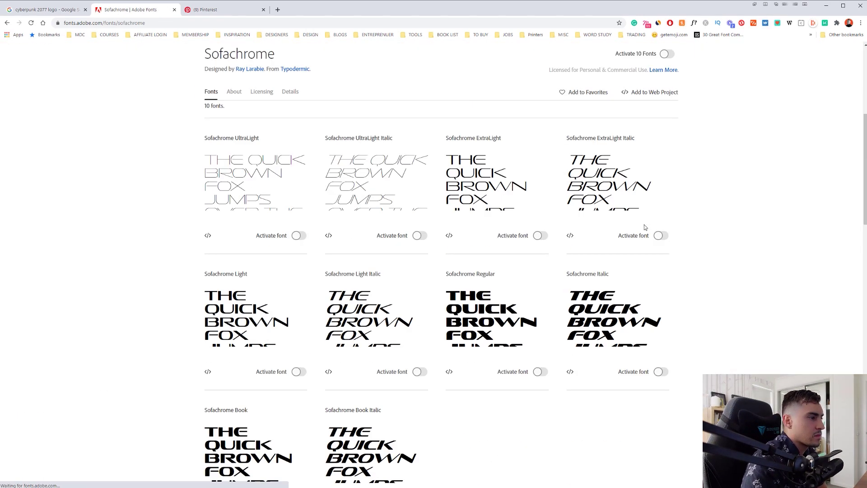
{"action": "scroll", "coordinate": [646, 294], "scroll_direction": "down", "scroll_amount": 5}
{"action": "scroll", "coordinate": [646, 293], "scroll_direction": "up", "scroll_amount": 10}
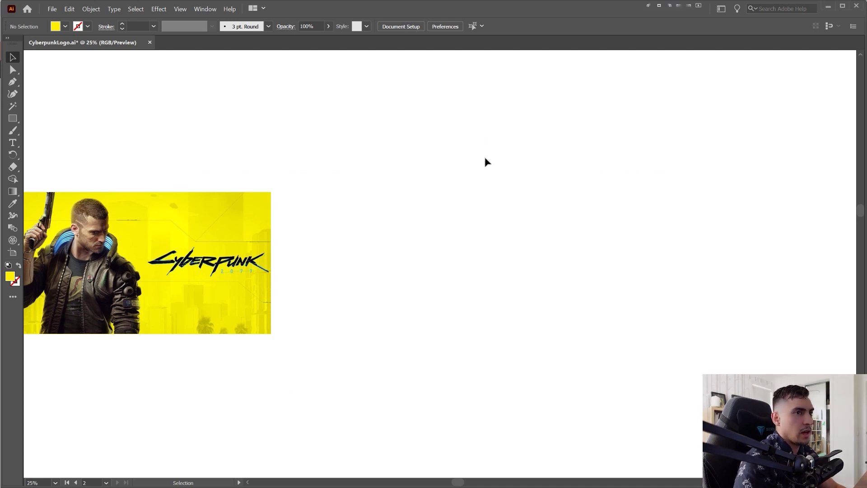
Step: Switch to Illustrator, detach the Character panel from the collapsed panel group and expand it as a floating panel beside the artwork
{"action": "left_click_drag", "start_coordinate": [866, 79], "coordinate": [723, 85]}
{"action": "left_click", "coordinate": [686, 241]}
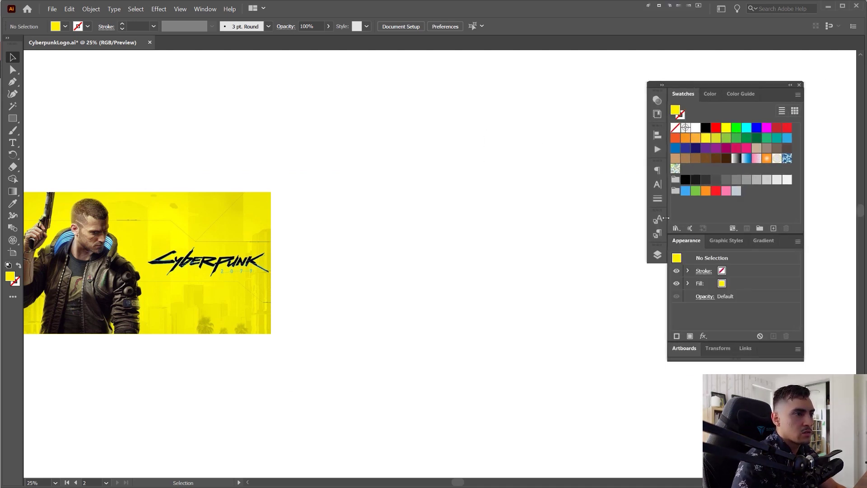
{"action": "left_click", "coordinate": [657, 219]}
{"action": "left_click_drag", "start_coordinate": [657, 184], "coordinate": [497, 170]}
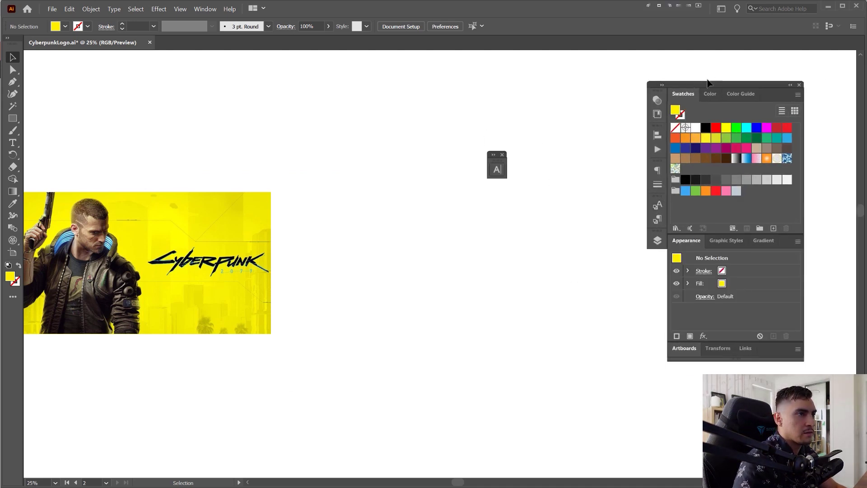
{"action": "left_click_drag", "start_coordinate": [723, 85], "coordinate": [866, 80]}
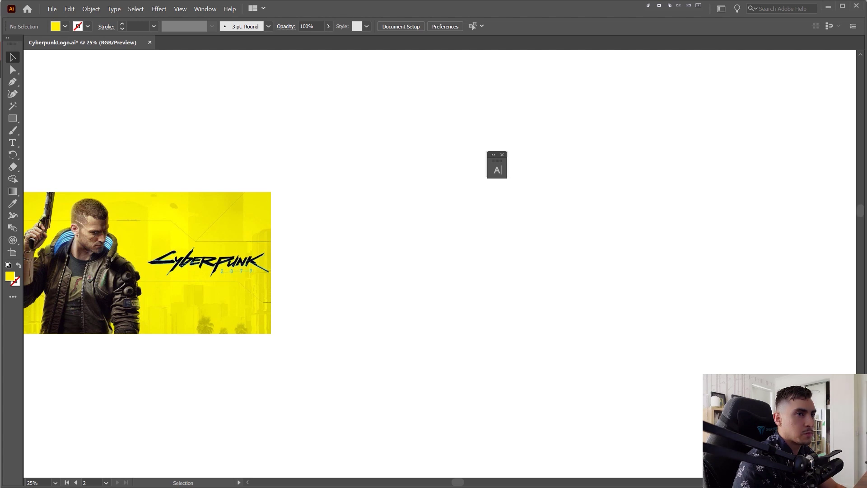
{"action": "left_click", "coordinate": [494, 158]}
{"action": "left_click_drag", "start_coordinate": [505, 163], "coordinate": [576, 158]}
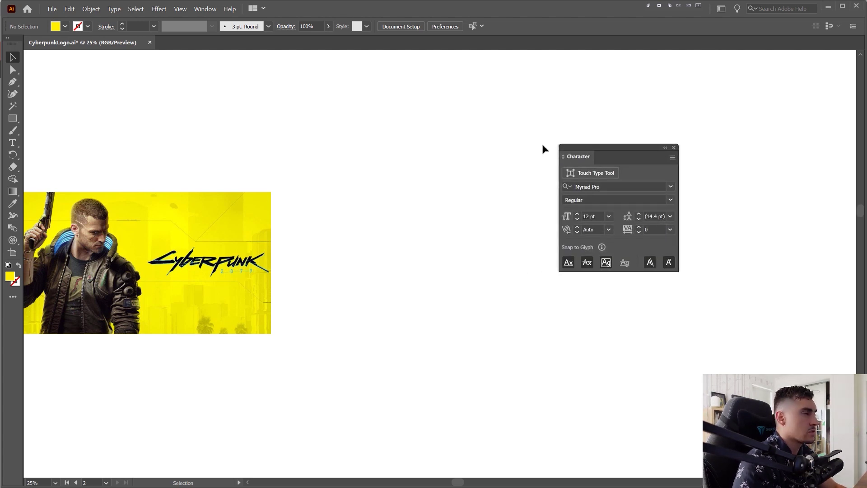
Step: Filter the font list to active Adobe Fonts and choose Sofachrome as the typeface
{"action": "left_click", "coordinate": [671, 186]}
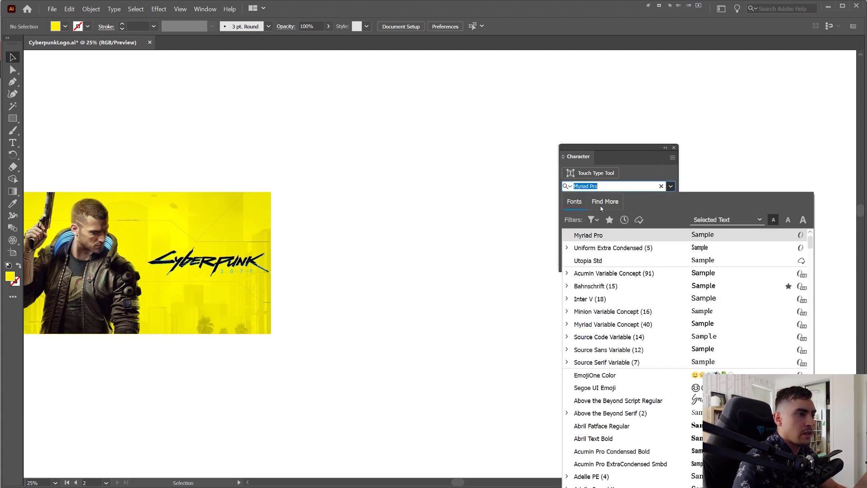
{"action": "left_click", "coordinate": [638, 220]}
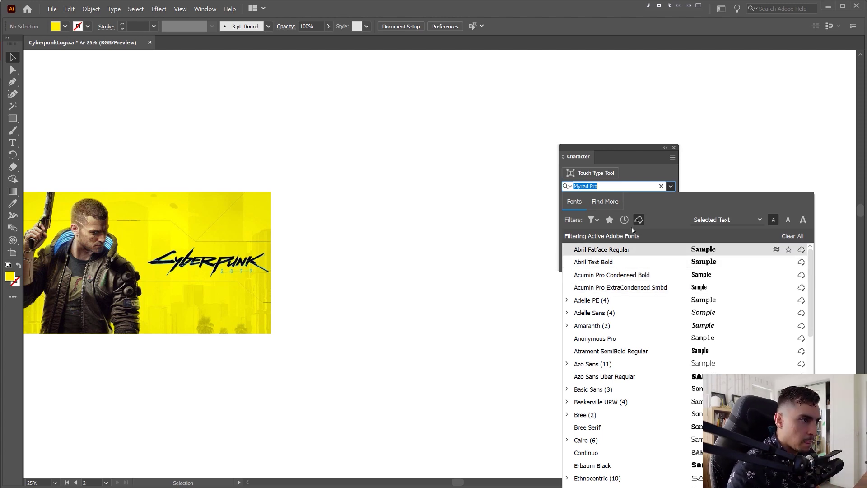
{"action": "scroll", "coordinate": [680, 316], "scroll_direction": "down", "scroll_amount": 8}
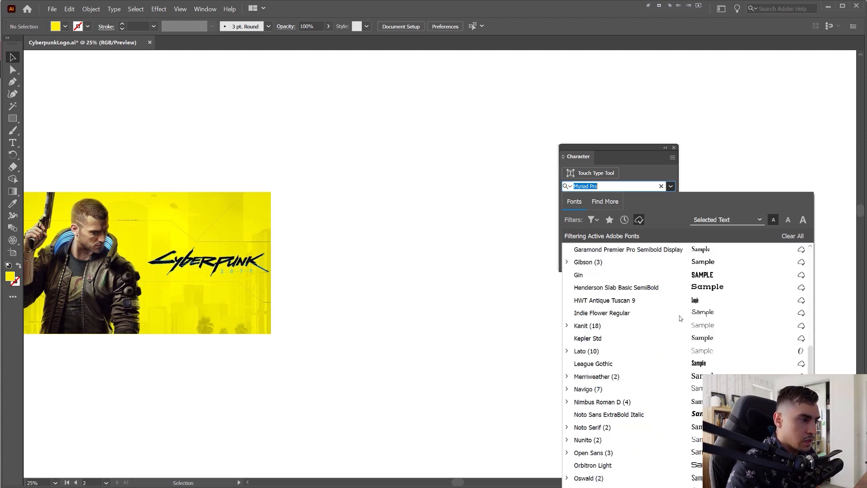
{"action": "scroll", "coordinate": [680, 317], "scroll_direction": "down", "scroll_amount": 7}
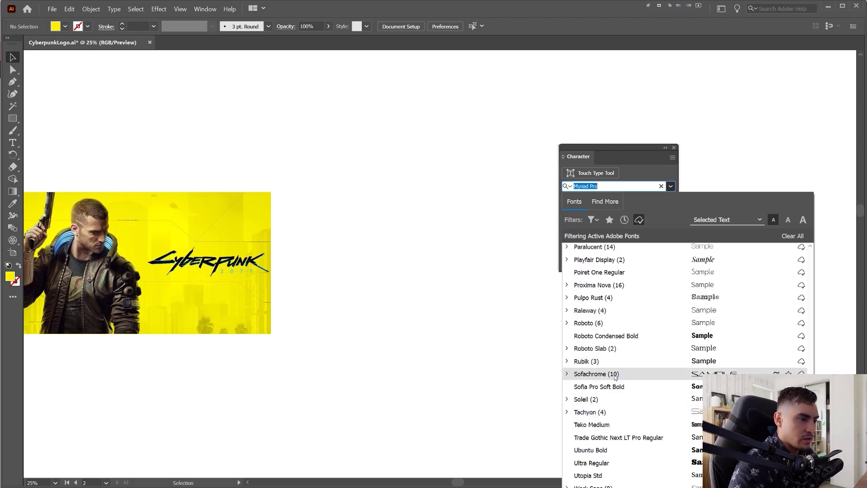
{"action": "left_click", "coordinate": [596, 374]}
Step: Add the point text "CYBERPUNK" at 72 pt in the empty area beside the reference image
{"action": "key", "text": "t"}
{"action": "left_click", "coordinate": [428, 209]}
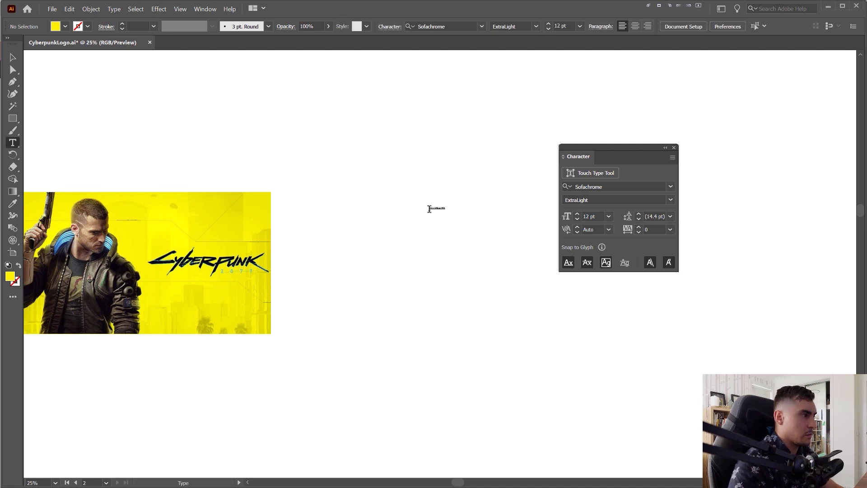
{"action": "key", "text": "ctrl+shift+period"}
{"action": "type", "text": "CYBPU"}
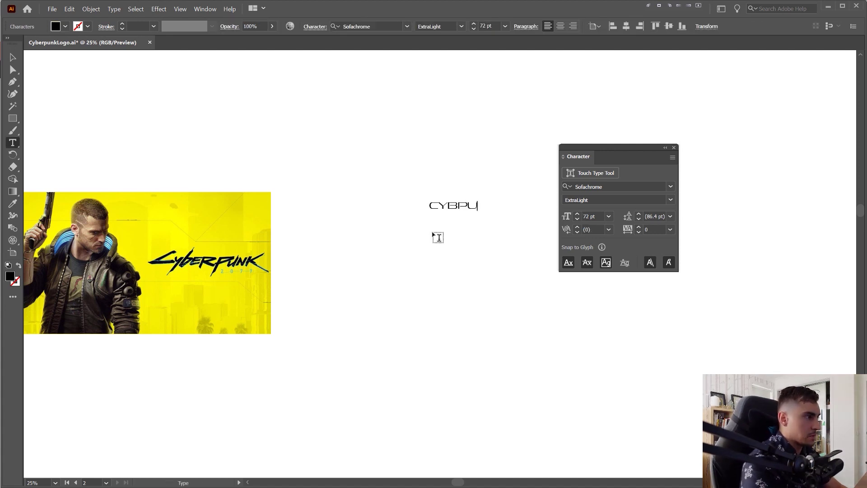
{"action": "key", "text": "BackSpace"}
{"action": "type", "text": "ERPUNK"}
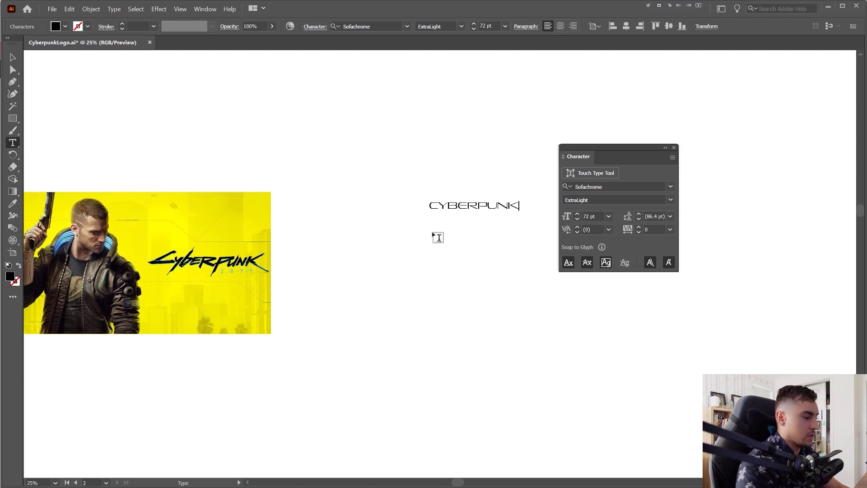
{"action": "key", "text": "Escape"}
Step: Enlarge the CYBERPUNK text to about 188 pt, try different Sofachrome weights and settle on Regular
{"action": "left_click_drag", "start_coordinate": [551, 219], "coordinate": [515, 232]}
{"action": "scroll", "coordinate": [654, 202], "scroll_direction": "down", "scroll_amount": 2}
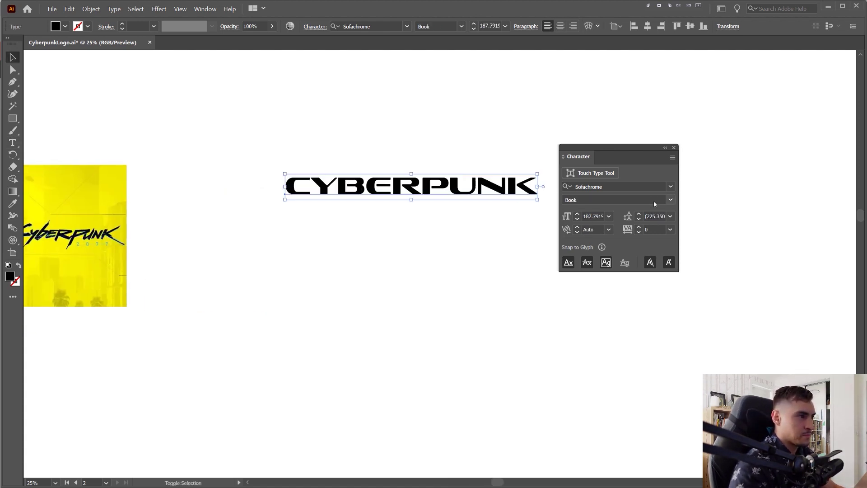
{"action": "scroll", "coordinate": [654, 201], "scroll_direction": "up", "scroll_amount": 1}
{"action": "scroll", "coordinate": [587, 200], "scroll_direction": "up", "scroll_amount": 1}
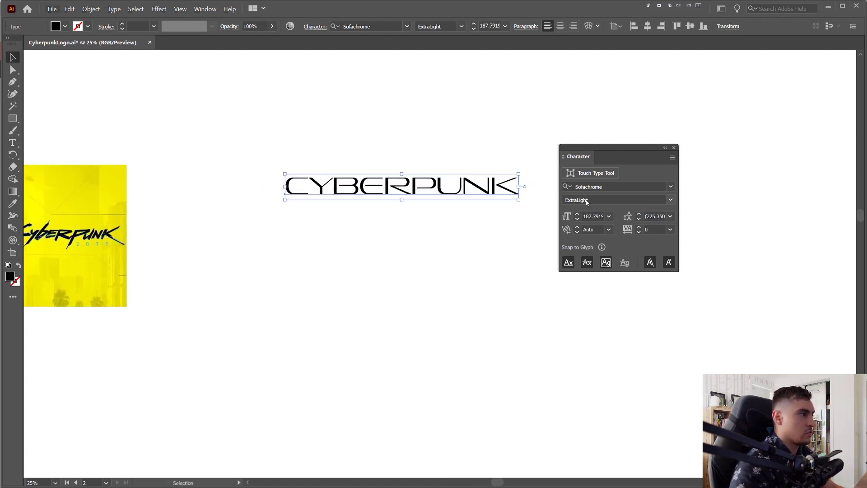
{"action": "scroll", "coordinate": [586, 200], "scroll_direction": "down", "scroll_amount": 3}
{"action": "scroll", "coordinate": [596, 199], "scroll_direction": "up", "scroll_amount": 1}
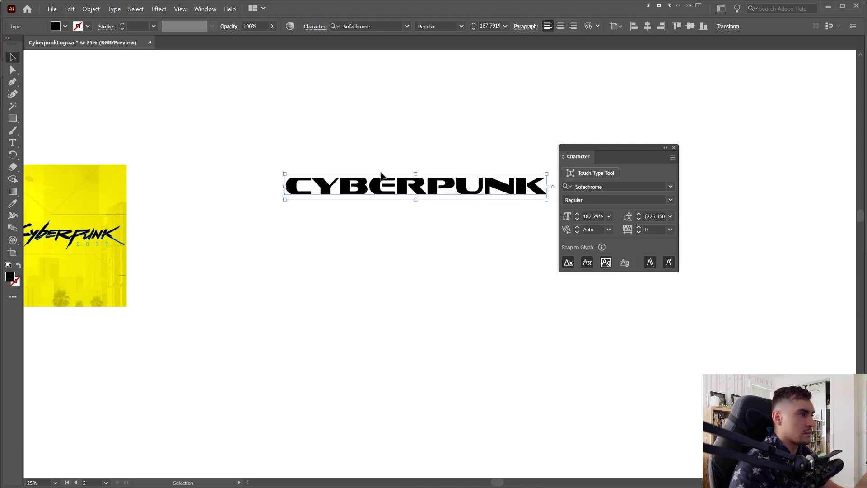
{"action": "scroll", "coordinate": [386, 179], "scroll_direction": "up", "scroll_amount": 3}
{"action": "scroll", "coordinate": [400, 208], "scroll_direction": "down", "scroll_amount": 2}
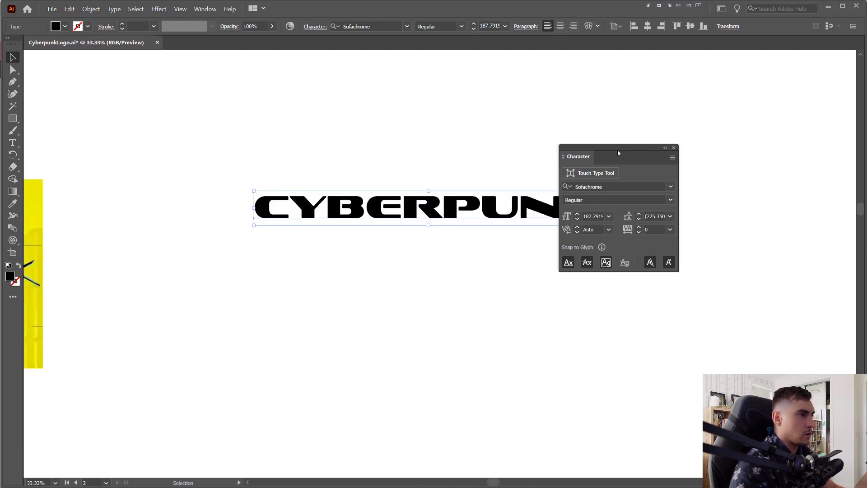
Step: Clear the Character panel off the lettering, duplicate the CYBERPUNK text below the original and set the copy in Tachyon Regular
{"action": "left_click_drag", "start_coordinate": [618, 153], "coordinate": [785, 137]}
{"action": "left_click_drag", "start_coordinate": [495, 217], "coordinate": [495, 204]}
{"action": "left_click_drag", "start_coordinate": [495, 208], "coordinate": [495, 280]}
{"action": "left_click_drag", "start_coordinate": [549, 228], "coordinate": [499, 207]}
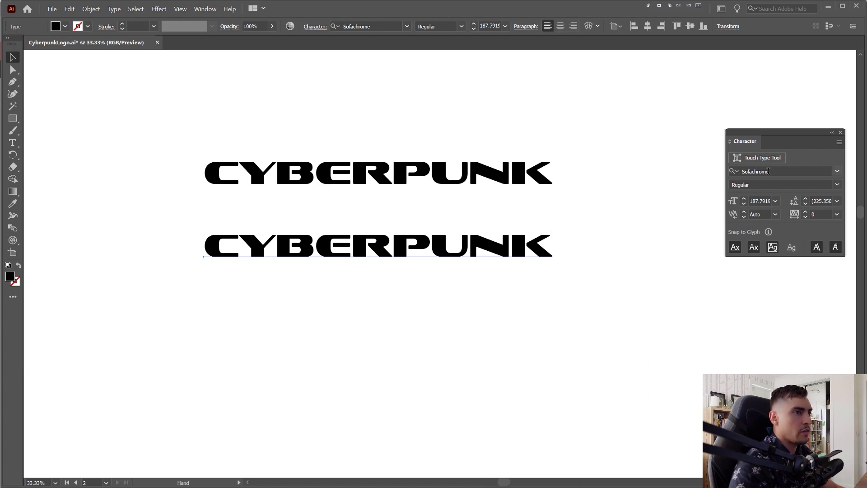
{"action": "left_click", "coordinate": [768, 171]}
{"action": "type", "text": "TAC"}
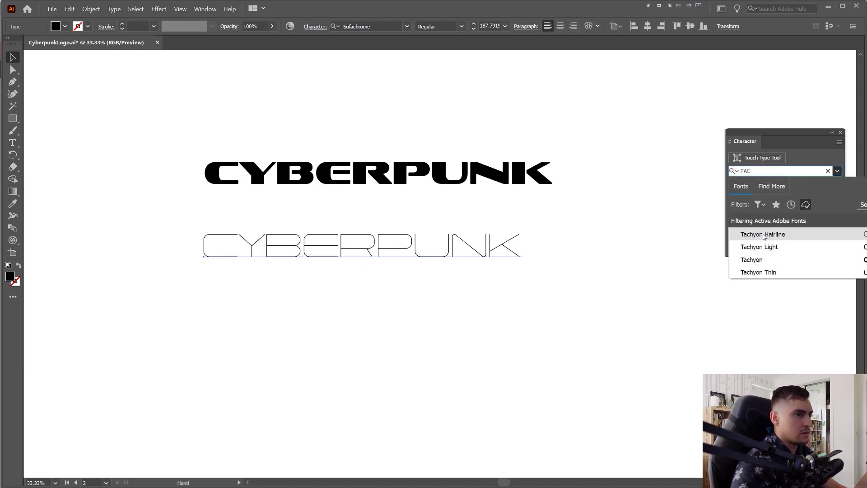
{"action": "left_click", "coordinate": [751, 260]}
Step: Duplicate the Tachyon text below itself and set the new copy in Ethnocentric Bold from the filtered font list
{"action": "left_click_drag", "start_coordinate": [402, 244], "coordinate": [432, 315]}
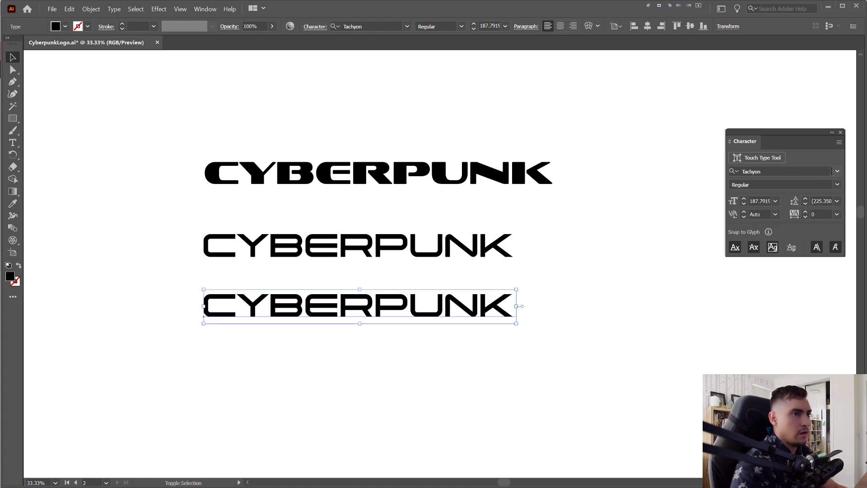
{"action": "left_click", "coordinate": [832, 171]}
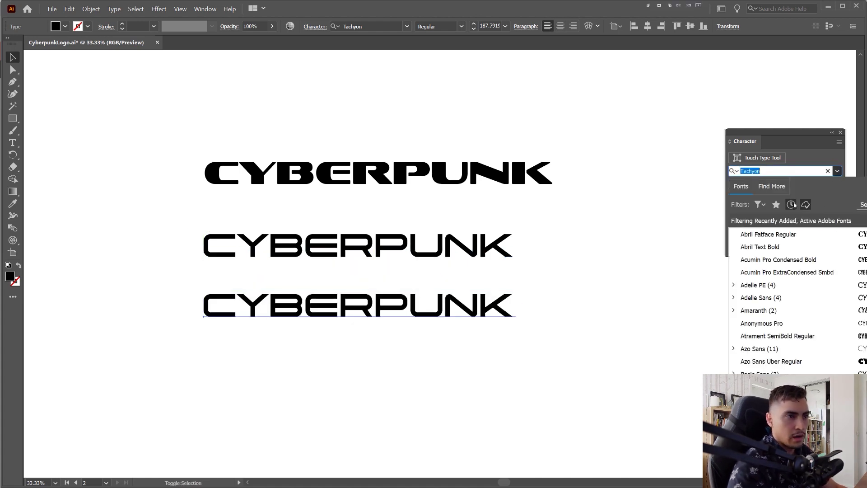
{"action": "key", "text": "Down"}
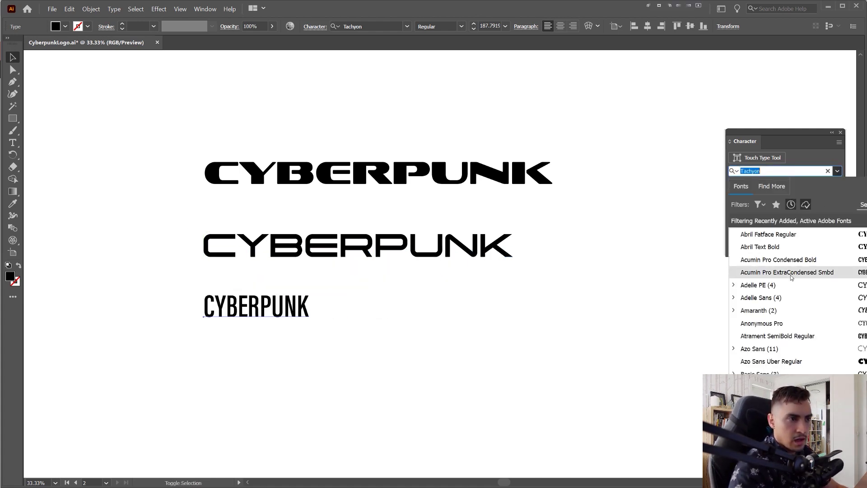
{"action": "scroll", "coordinate": [790, 285], "scroll_direction": "down", "scroll_amount": 10}
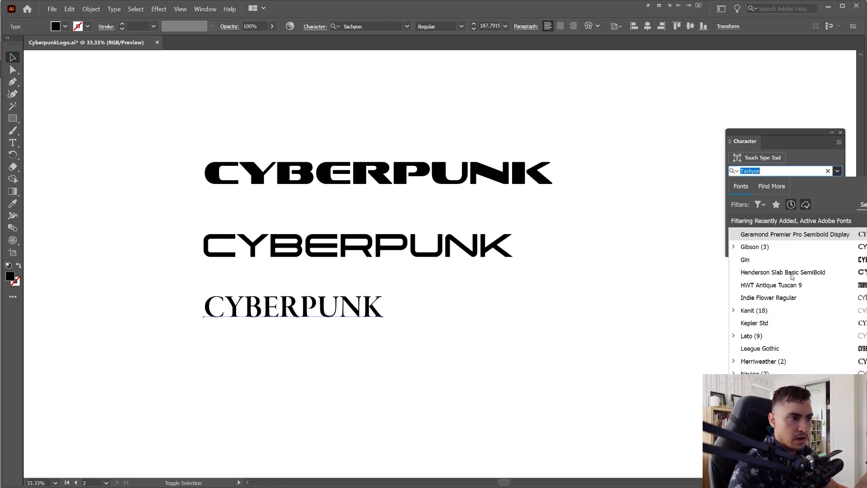
{"action": "scroll", "coordinate": [789, 298], "scroll_direction": "down", "scroll_amount": 6}
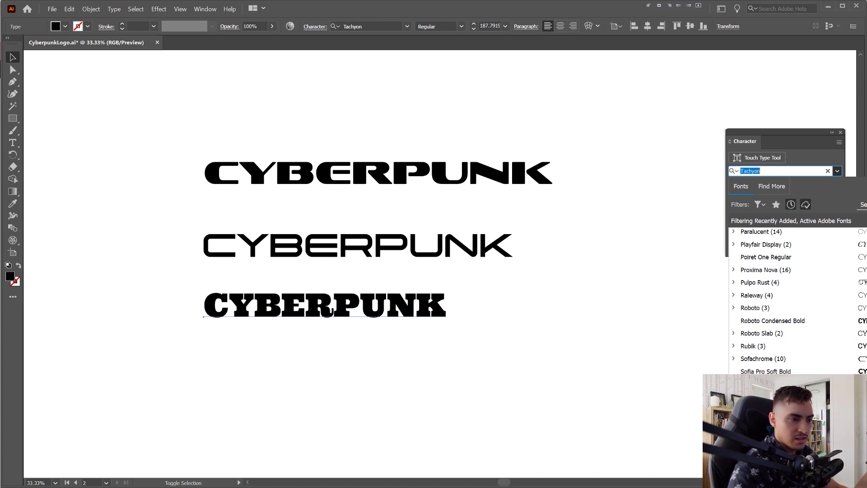
{"action": "scroll", "coordinate": [785, 297], "scroll_direction": "up", "scroll_amount": 5}
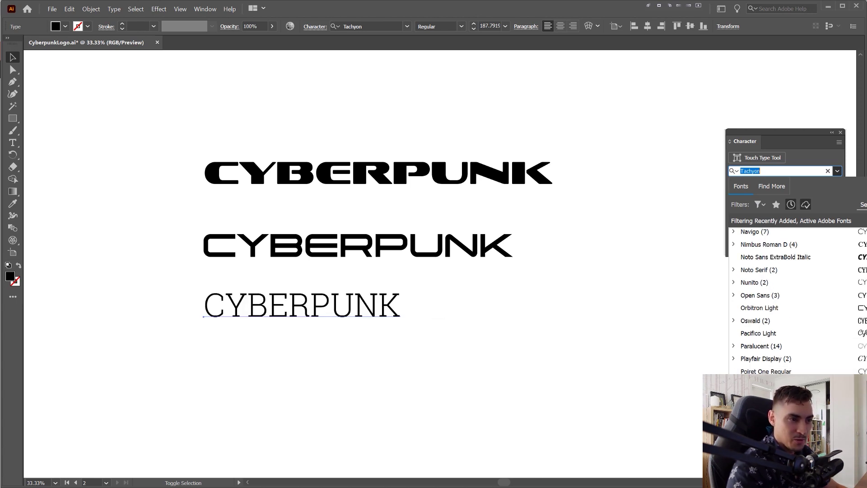
{"action": "scroll", "coordinate": [784, 297], "scroll_direction": "up", "scroll_amount": 8}
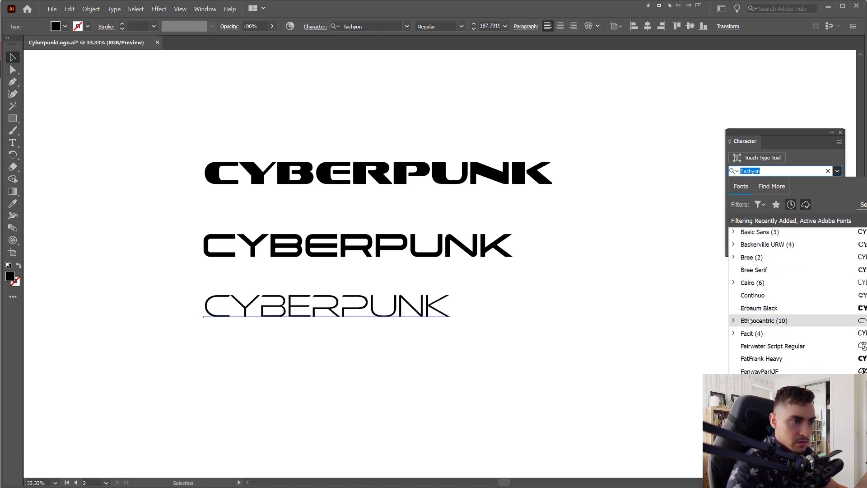
{"action": "left_click", "coordinate": [736, 320]}
{"action": "scroll", "coordinate": [769, 191], "scroll_direction": "down", "scroll_amount": 1}
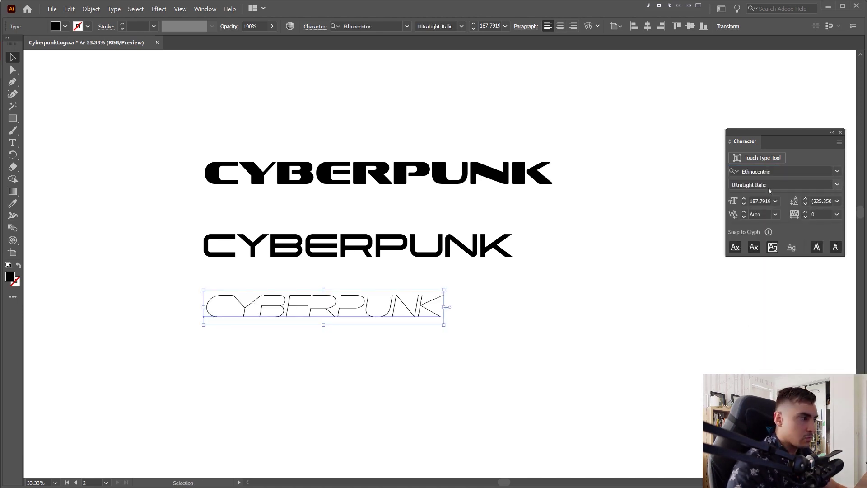
{"action": "left_click", "coordinate": [837, 186]}
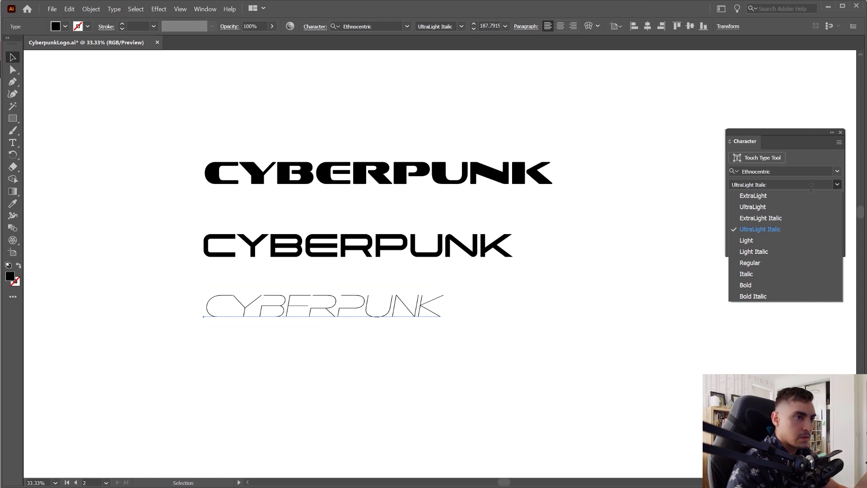
{"action": "left_click", "coordinate": [751, 286]}
Step: Scale all three CYBERPUNK texts up together to about 259 pt and deselect them
{"action": "scroll", "coordinate": [412, 258], "scroll_direction": "down", "scroll_amount": 2}
{"action": "left_click_drag", "start_coordinate": [509, 169], "coordinate": [590, 137]}
{"action": "key", "text": "ctrl+a"}
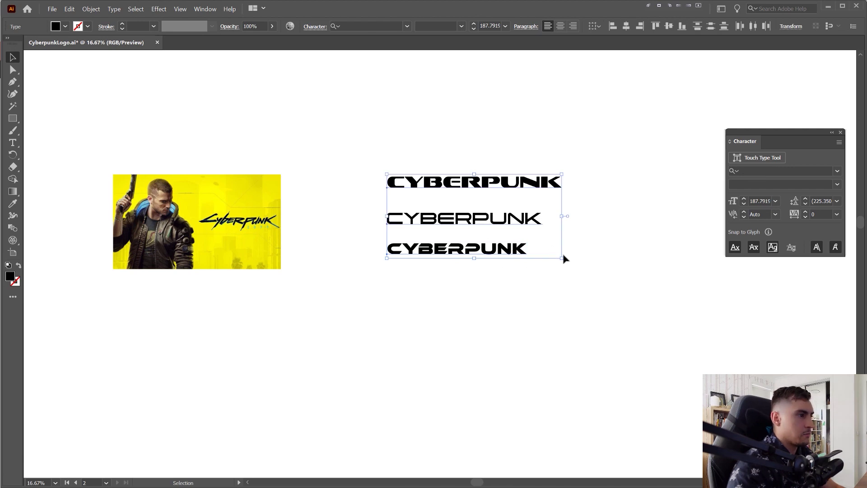
{"action": "left_click_drag", "start_coordinate": [567, 259], "coordinate": [586, 254]}
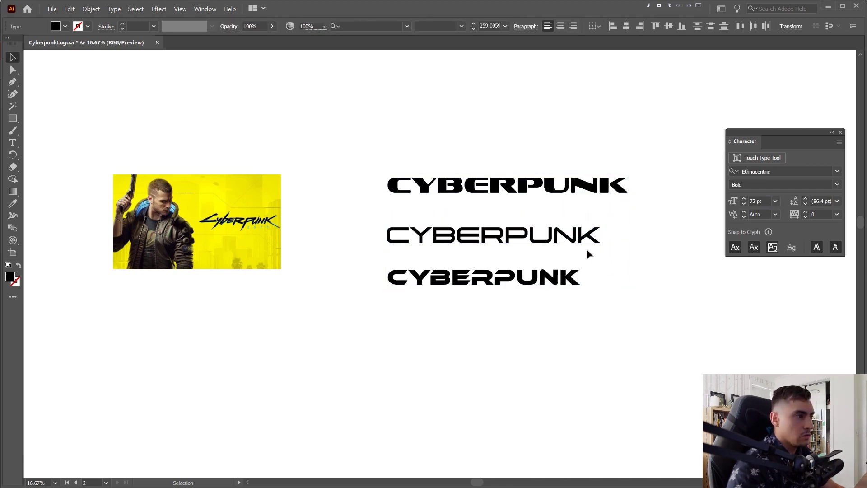
{"action": "left_click", "coordinate": [587, 250]}
Step: Move the Character panel higher, away from the lettering, and compare the three typefaces up close
{"action": "scroll", "coordinate": [587, 250], "scroll_direction": "up", "scroll_amount": 1}
{"action": "key", "text": "Tab"}
{"action": "key", "text": "Tab"}
{"action": "left_click_drag", "start_coordinate": [769, 134], "coordinate": [778, 82]}
{"action": "scroll", "coordinate": [523, 91], "scroll_direction": "up", "scroll_amount": 2}
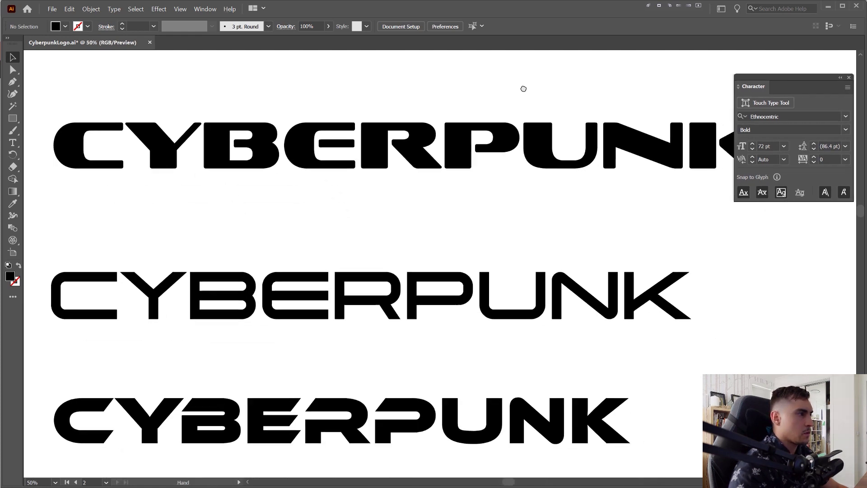
{"action": "scroll", "coordinate": [523, 90], "scroll_direction": "down", "scroll_amount": 1}
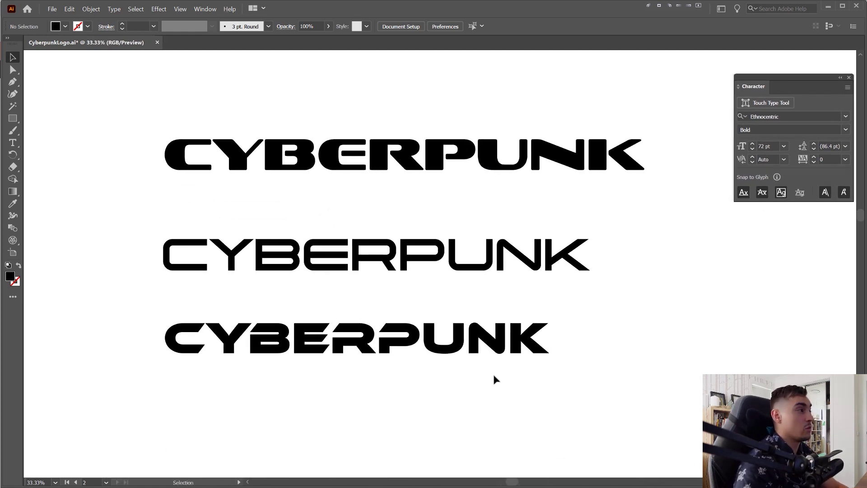
Step: Compare the Sofachrome lettering with the letterforms of the Cyberpunk 2077 logo in the reference image
{"action": "left_click", "coordinate": [296, 163]}
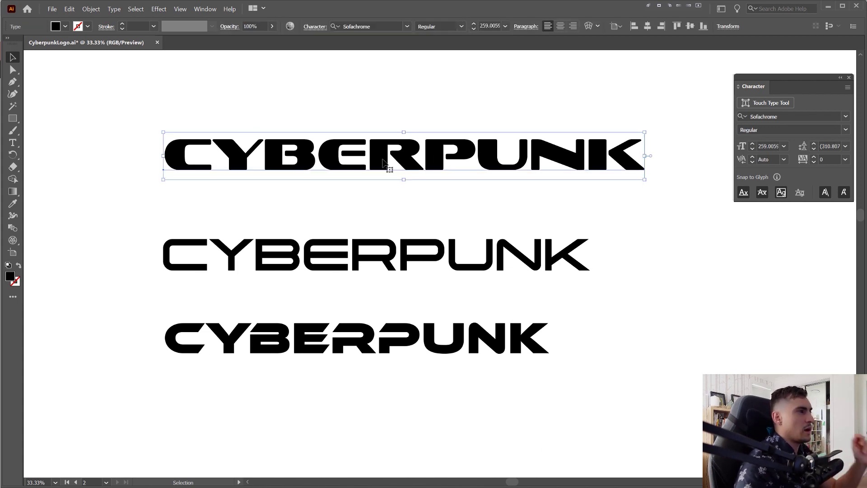
{"action": "scroll", "coordinate": [441, 140], "scroll_direction": "up", "scroll_amount": 4}
{"action": "scroll", "coordinate": [393, 180], "scroll_direction": "down", "scroll_amount": 5}
{"action": "key", "text": "space"}
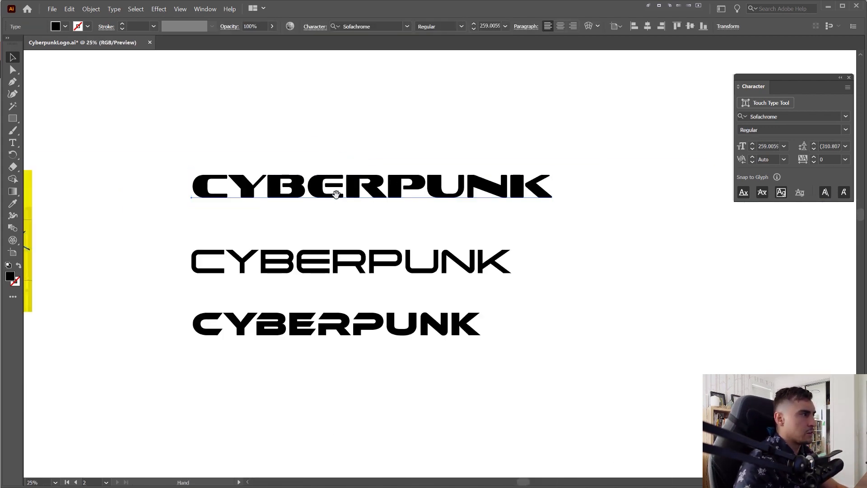
{"action": "left_click_drag", "start_coordinate": [339, 188], "coordinate": [428, 195]}
{"action": "scroll", "coordinate": [87, 247], "scroll_direction": "up", "scroll_amount": 4}
{"action": "left_click_drag", "start_coordinate": [85, 254], "coordinate": [367, 251]}
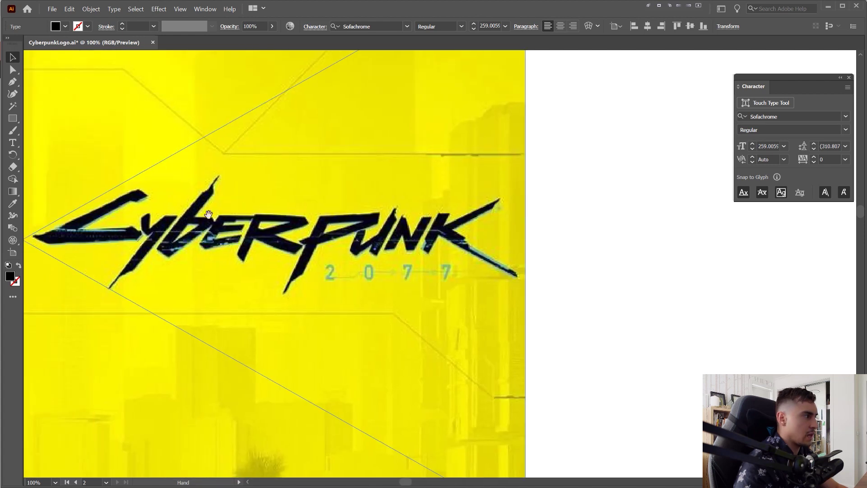
{"action": "scroll", "coordinate": [239, 225], "scroll_direction": "down", "scroll_amount": 2}
Step: Move the Sofachrome text further up to leave more space above the Tachyon text
{"action": "left_click_drag", "start_coordinate": [749, 209], "coordinate": [116, 241]}
{"action": "scroll", "coordinate": [387, 180], "scroll_direction": "down", "scroll_amount": 2}
{"action": "left_click_drag", "start_coordinate": [388, 167], "coordinate": [392, 129]}
{"action": "scroll", "coordinate": [375, 233], "scroll_direction": "up", "scroll_amount": 1}
Step: Check the weights available for the Tachyon text, keeping Regular, and inspect the Ethnocentric Bold letterforms up close
{"action": "left_click", "coordinate": [394, 240]}
{"action": "left_click", "coordinate": [460, 26]}
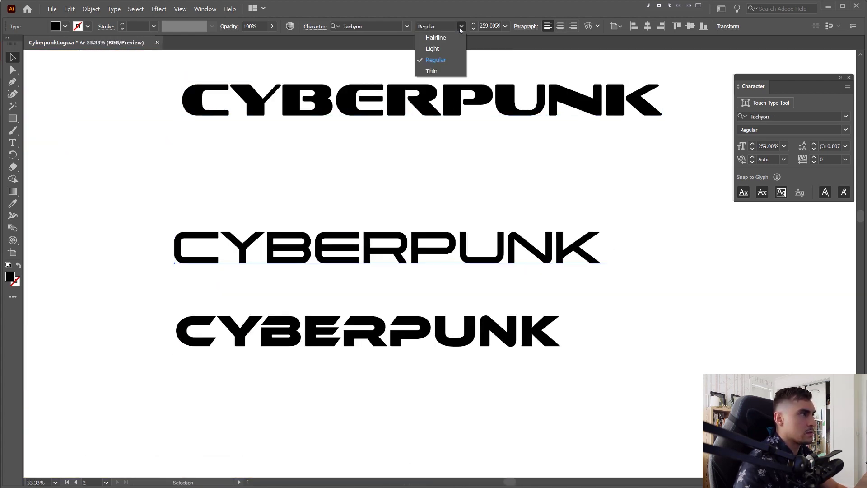
{"action": "left_click", "coordinate": [436, 60]}
{"action": "left_click", "coordinate": [381, 350]}
{"action": "scroll", "coordinate": [381, 350], "scroll_direction": "up", "scroll_amount": 2}
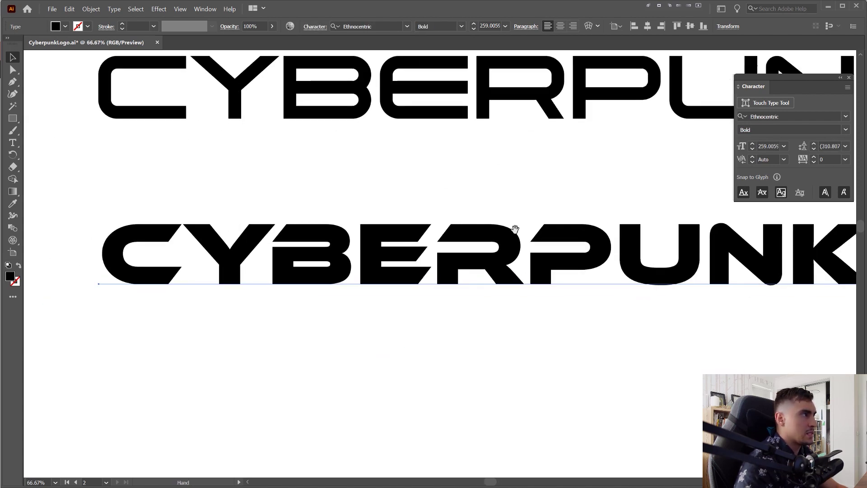
Step: Check the weights available for the Ethnocentric text, keeping Bold, and compare it with the Sofachrome and Tachyon samples
{"action": "left_click", "coordinate": [460, 26]}
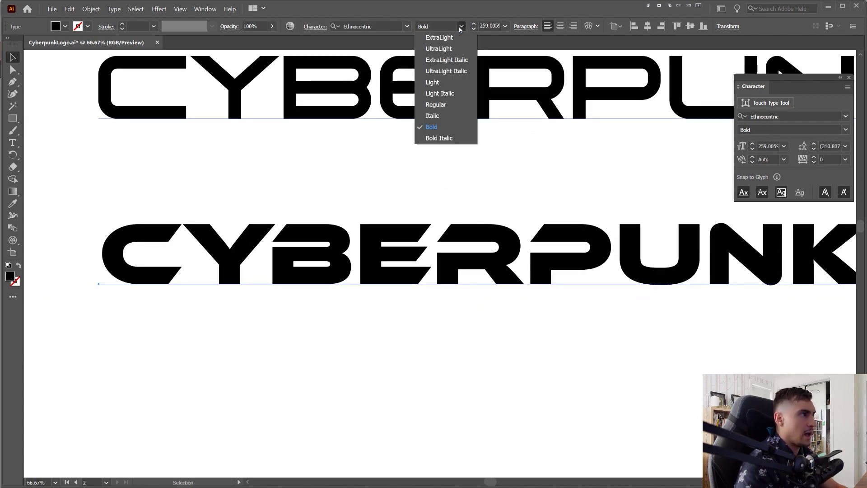
{"action": "left_click", "coordinate": [440, 128]}
{"action": "scroll", "coordinate": [460, 160], "scroll_direction": "down", "scroll_amount": 3}
{"action": "left_click", "coordinate": [521, 254]}
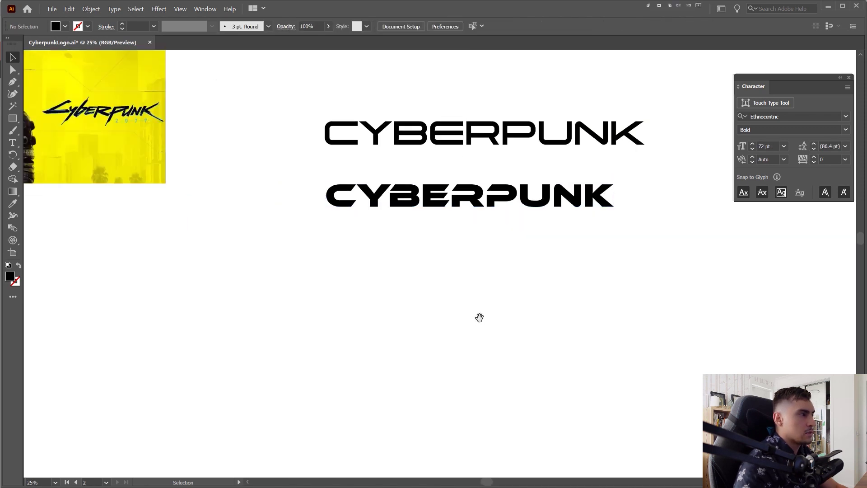
{"action": "left_click_drag", "start_coordinate": [430, 360], "coordinate": [360, 437]}
{"action": "left_click", "coordinate": [421, 276]}
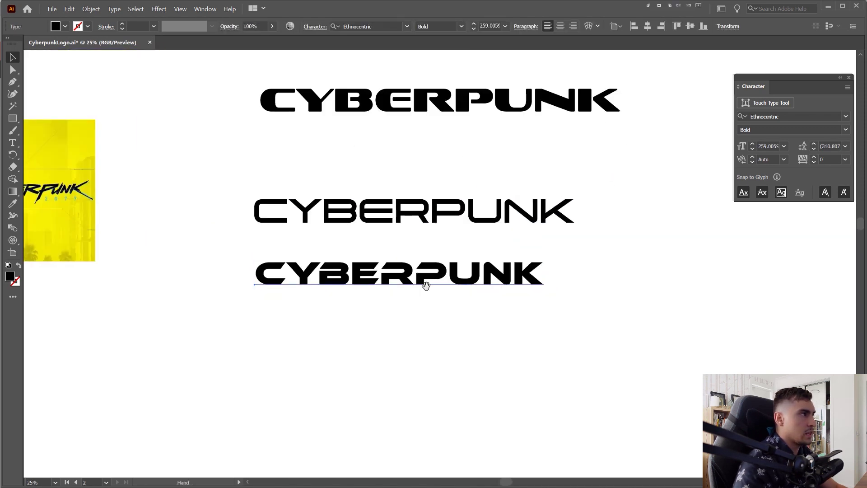
Step: Place the Ethnocentric CYBERPUNK text in the empty area below the other type samples
{"action": "left_click_drag", "start_coordinate": [446, 211], "coordinate": [449, 152]}
{"action": "scroll", "coordinate": [441, 173], "scroll_direction": "down", "scroll_amount": 1}
{"action": "left_click_drag", "start_coordinate": [448, 237], "coordinate": [451, 266]}
{"action": "left_click", "coordinate": [397, 255]}
{"action": "scroll", "coordinate": [396, 264], "scroll_direction": "up", "scroll_amount": 2}
{"action": "left_click_drag", "start_coordinate": [388, 254], "coordinate": [376, 209]}
{"action": "left_click", "coordinate": [413, 232]}
{"action": "left_click_drag", "start_coordinate": [413, 232], "coordinate": [387, 140]}
Step: Duplicate the CYBERPUNK text directly below itself and change the copy's wording to 2020
{"action": "left_click_drag", "start_coordinate": [414, 150], "coordinate": [414, 222], "text": "alt"}
{"action": "key", "text": "t"}
{"action": "double_click", "coordinate": [421, 212]}
{"action": "type", "text": "2020"}
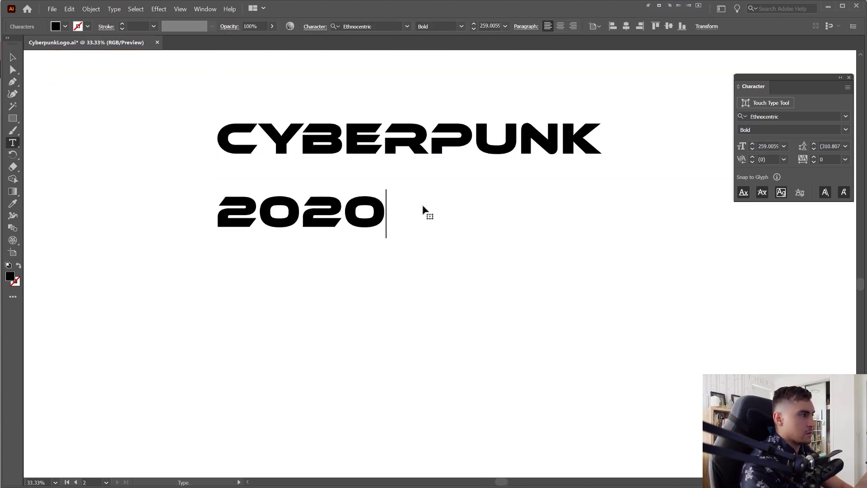
{"action": "key", "text": "Escape"}
Step: Move 2020 to the right under CYBERPUNK, check the layout against the reference image, and scale 2020 down to about 212 pt
{"action": "scroll", "coordinate": [424, 209], "scroll_direction": "up", "scroll_amount": 2}
{"action": "left_click_drag", "start_coordinate": [370, 278], "coordinate": [550, 260]}
{"action": "left_click_drag", "start_coordinate": [319, 215], "coordinate": [621, 408]}
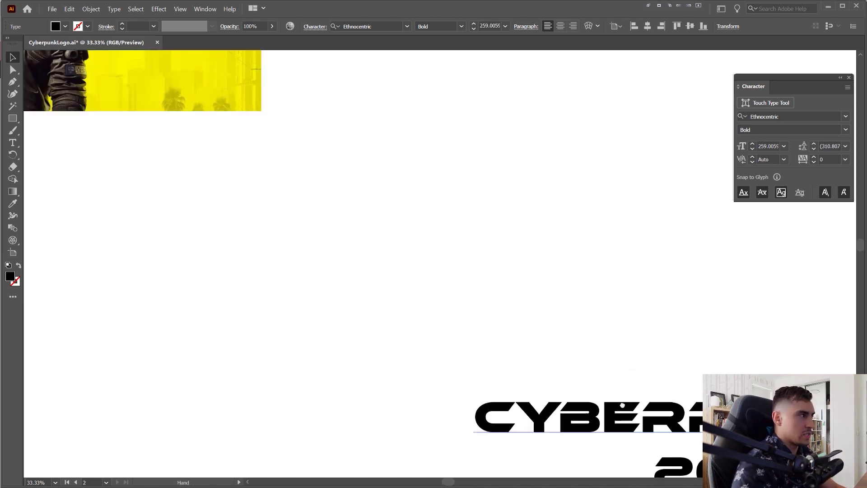
{"action": "left_click_drag", "start_coordinate": [354, 163], "coordinate": [673, 410]}
{"action": "left_click_drag", "start_coordinate": [512, 266], "coordinate": [147, 107]}
{"action": "left_click_drag", "start_coordinate": [813, 352], "coordinate": [505, 156]}
{"action": "scroll", "coordinate": [491, 334], "scroll_direction": "up", "scroll_amount": 1}
{"action": "left_click_drag", "start_coordinate": [513, 267], "coordinate": [468, 280]}
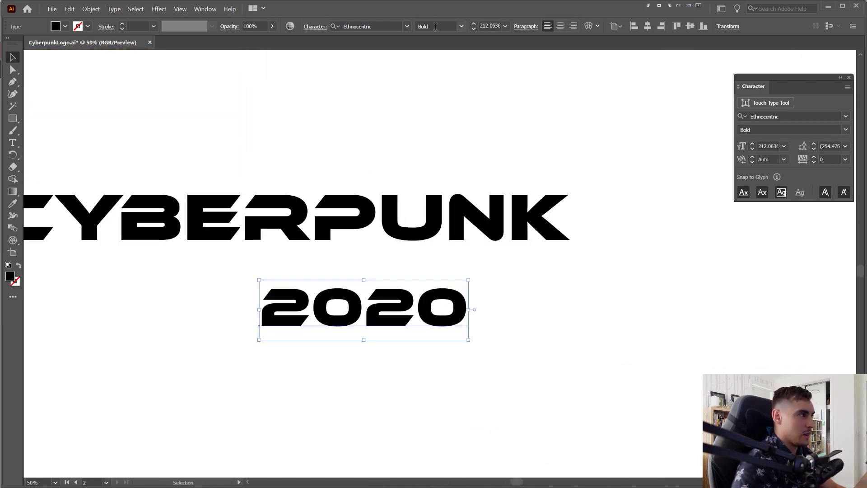
Step: Compare the lighter Ethnocentric styles on 2020 and set it to Italic
{"action": "scroll", "coordinate": [435, 28], "scroll_direction": "up", "scroll_amount": 3}
{"action": "scroll", "coordinate": [436, 27], "scroll_direction": "up", "scroll_amount": 2}
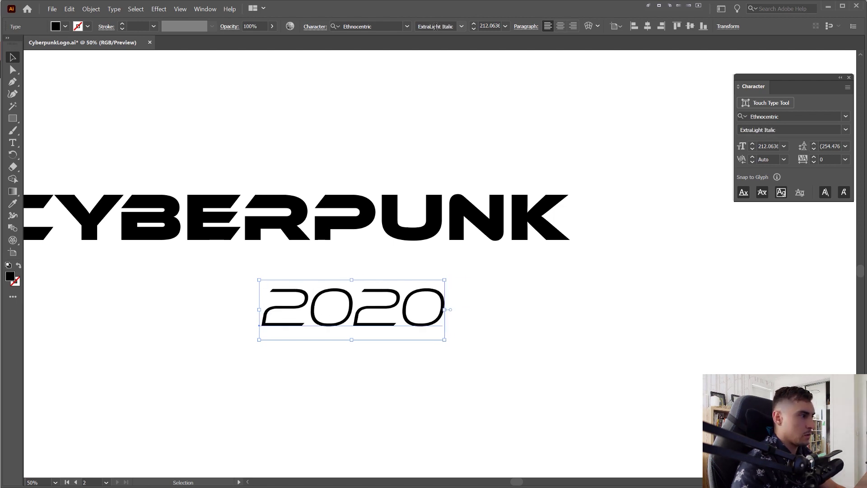
{"action": "scroll", "coordinate": [437, 27], "scroll_direction": "up", "scroll_amount": 2}
{"action": "scroll", "coordinate": [436, 25], "scroll_direction": "up", "scroll_amount": 1}
{"action": "scroll", "coordinate": [436, 25], "scroll_direction": "down", "scroll_amount": 1}
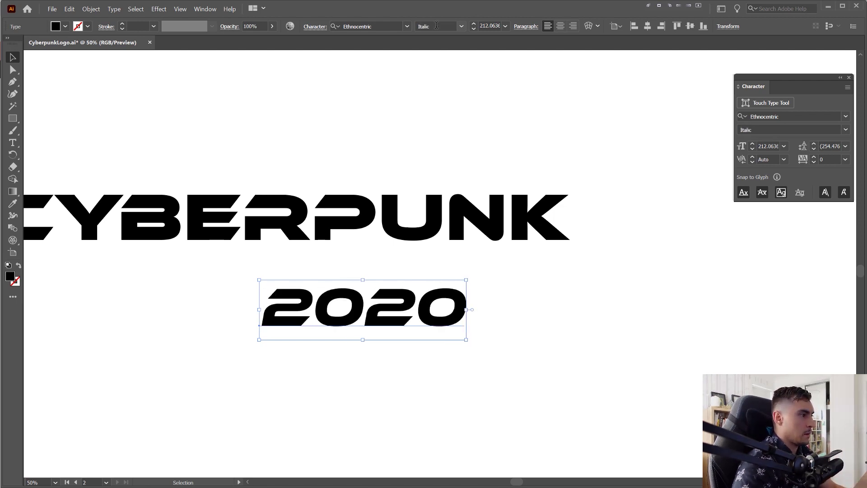
Step: Tuck 2020 close beneath the end of CYBERPUNK and scale it down to about 147 pt
{"action": "left_click_drag", "start_coordinate": [435, 309], "coordinate": [551, 164]}
{"action": "key", "text": "ctrl+minus"}
{"action": "key", "text": "ctrl+z"}
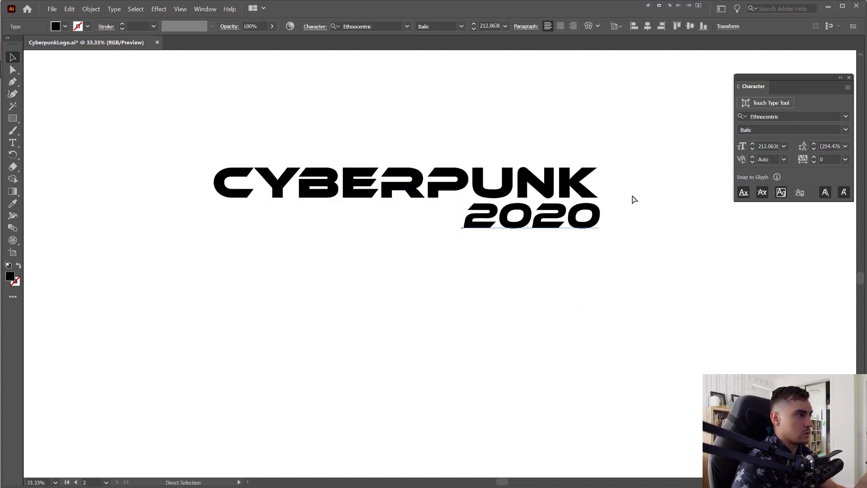
{"action": "left_click_drag", "start_coordinate": [536, 221], "coordinate": [369, 234]}
{"action": "key", "text": "ctrl+z"}
{"action": "left_click", "coordinate": [605, 212]}
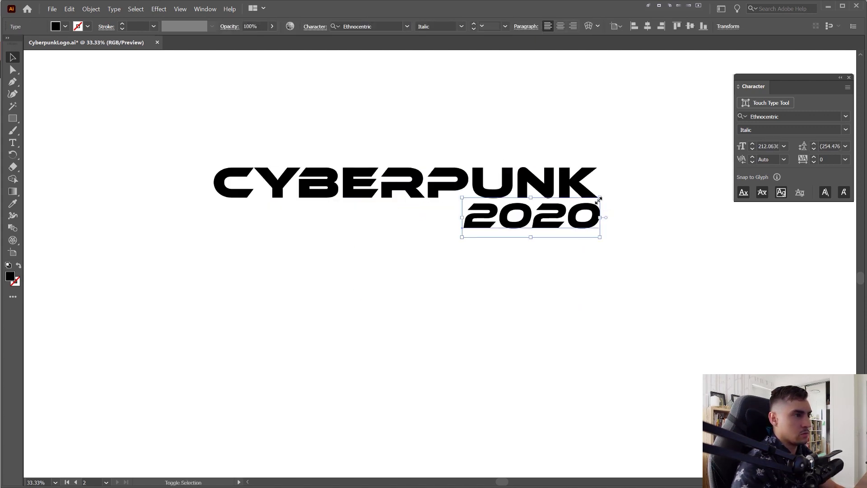
{"action": "mouse_move", "coordinate": [600, 213]}
{"action": "left_mouse_down"}
{"action": "mouse_move", "coordinate": [557, 223]}
{"action": "mouse_move", "coordinate": [602, 219]}
{"action": "left_mouse_up"}
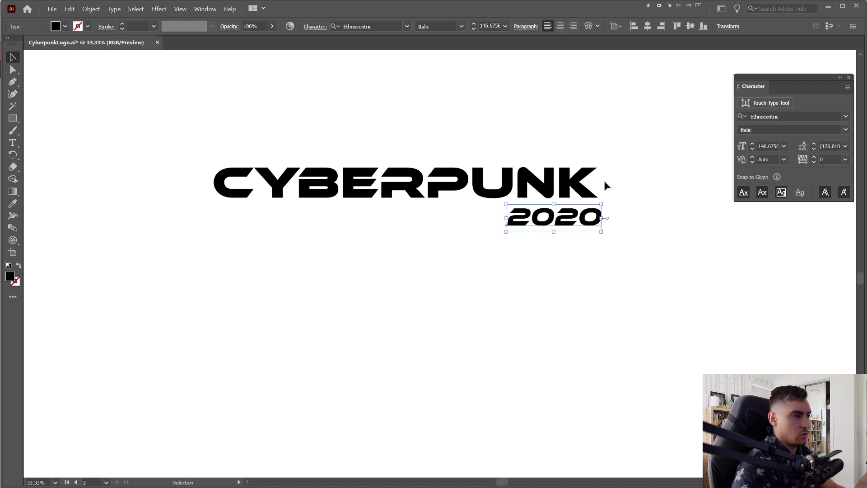
{"action": "left_click", "coordinate": [603, 179]}
Step: Try Light Italic and Regular on 2020, and move the Character panel closer to the lettering
{"action": "scroll", "coordinate": [604, 179], "scroll_direction": "up", "scroll_amount": 2}
{"action": "left_click", "coordinate": [548, 226]}
{"action": "scroll", "coordinate": [440, 29], "scroll_direction": "up", "scroll_amount": 2}
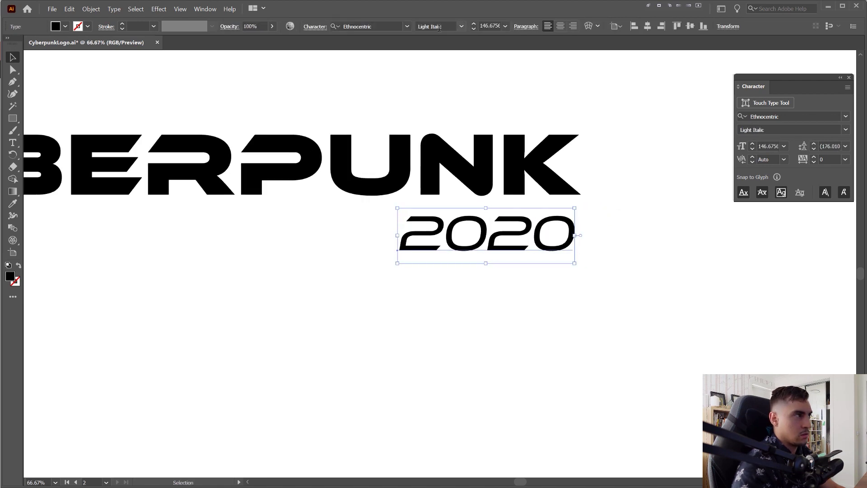
{"action": "scroll", "coordinate": [439, 30], "scroll_direction": "down", "scroll_amount": 4}
{"action": "left_click_drag", "start_coordinate": [795, 86], "coordinate": [700, 118]}
{"action": "scroll", "coordinate": [664, 162], "scroll_direction": "up", "scroll_amount": 4}
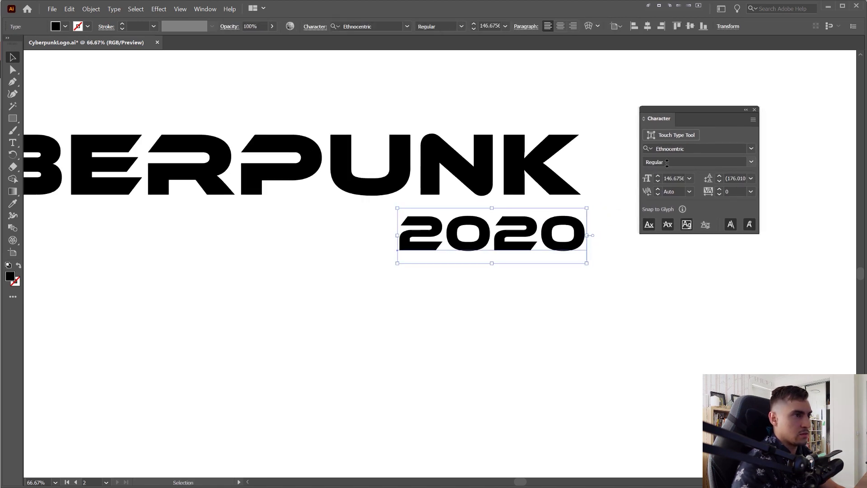
Step: Compare Italic and Light Italic for 2020 and set its style to Bold Italic
{"action": "scroll", "coordinate": [665, 163], "scroll_direction": "down", "scroll_amount": 4}
{"action": "scroll", "coordinate": [664, 162], "scroll_direction": "up", "scroll_amount": 1}
{"action": "scroll", "coordinate": [664, 162], "scroll_direction": "up", "scroll_amount": 1}
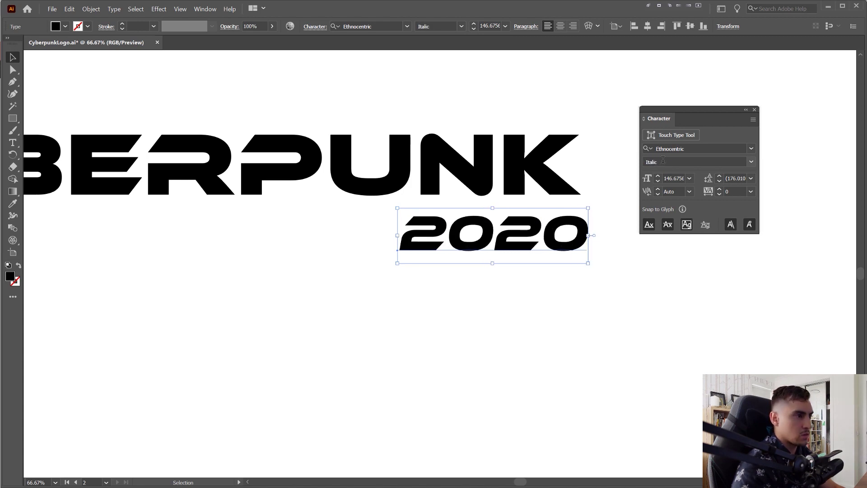
{"action": "scroll", "coordinate": [663, 162], "scroll_direction": "up", "scroll_amount": 2}
{"action": "scroll", "coordinate": [520, 174], "scroll_direction": "down", "scroll_amount": 2}
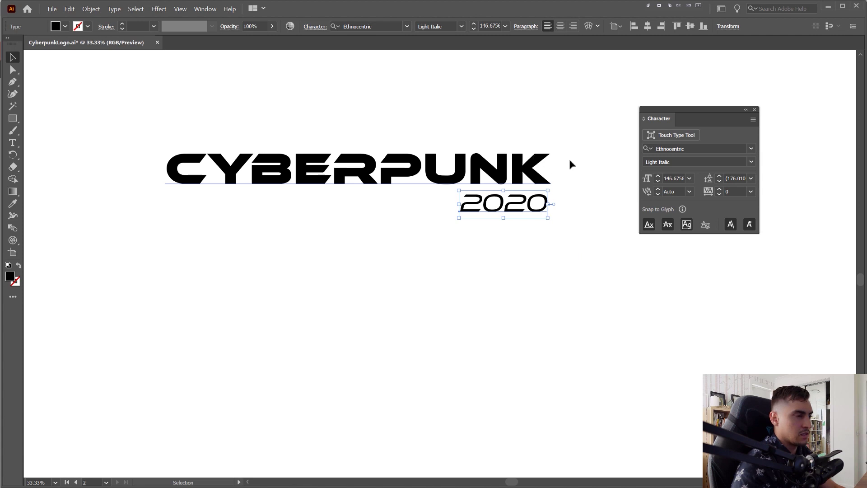
{"action": "scroll", "coordinate": [683, 163], "scroll_direction": "down", "scroll_amount": 2}
{"action": "left_click", "coordinate": [751, 162]}
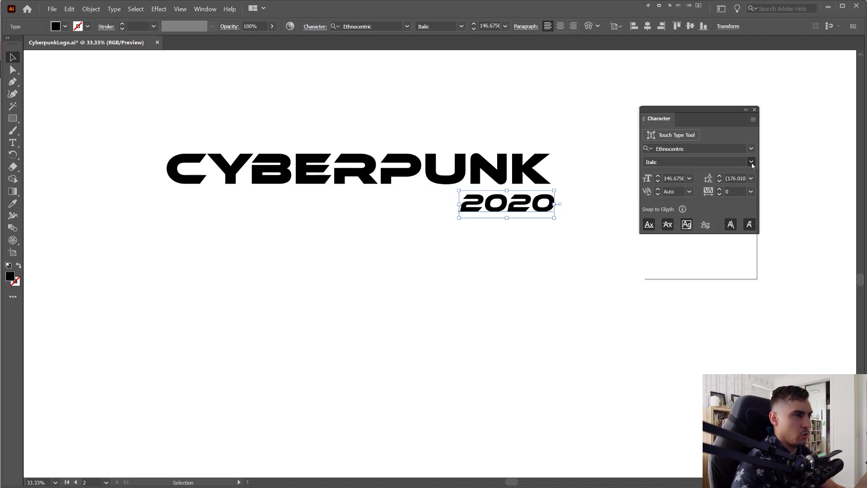
{"action": "left_click", "coordinate": [670, 272]}
{"action": "scroll", "coordinate": [555, 172], "scroll_direction": "up", "scroll_amount": 1}
{"action": "left_click", "coordinate": [557, 174]}
{"action": "scroll", "coordinate": [559, 167], "scroll_direction": "down", "scroll_amount": 1}
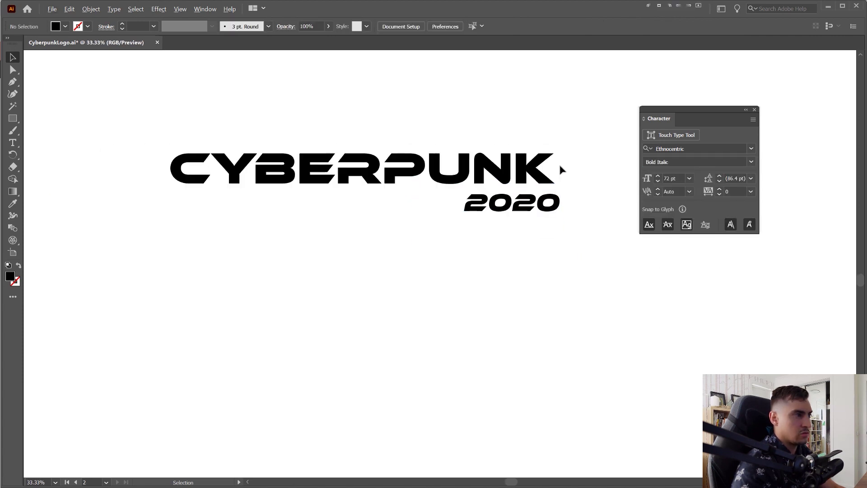
Step: Nudge 2020 slightly so that its end sits closer in line with the K of CYBERPUNK
{"action": "scroll", "coordinate": [559, 167], "scroll_direction": "up", "scroll_amount": 2}
{"action": "left_click_drag", "start_coordinate": [530, 221], "coordinate": [527, 224]}
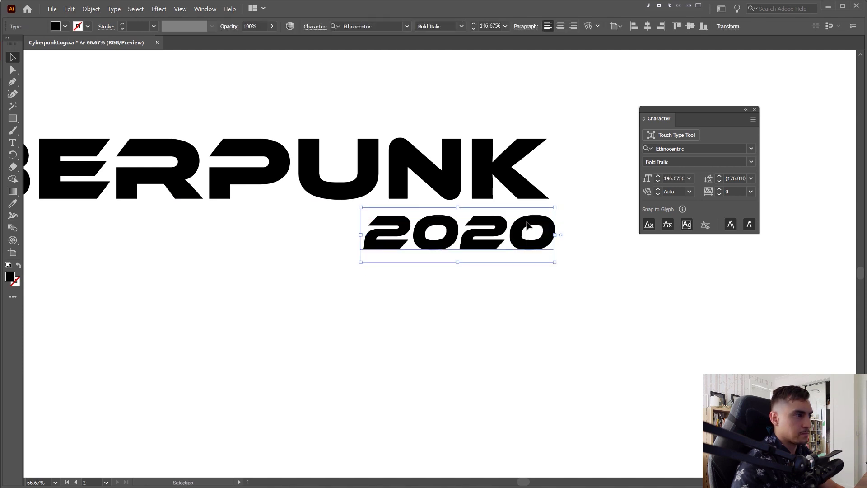
{"action": "left_click_drag", "start_coordinate": [442, 120], "coordinate": [650, 131]}
Step: Convert the CYBERPUNK text to outlines
{"action": "left_click", "coordinate": [461, 158]}
{"action": "scroll", "coordinate": [461, 157], "scroll_direction": "down", "scroll_amount": 2}
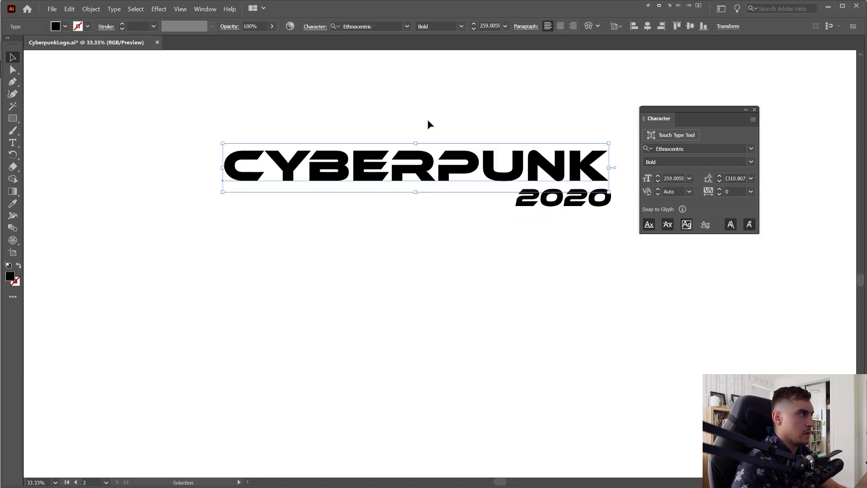
{"action": "left_click_drag", "start_coordinate": [428, 122], "coordinate": [417, 143]}
{"action": "left_click", "coordinate": [115, 9]}
{"action": "left_click", "coordinate": [187, 131]}
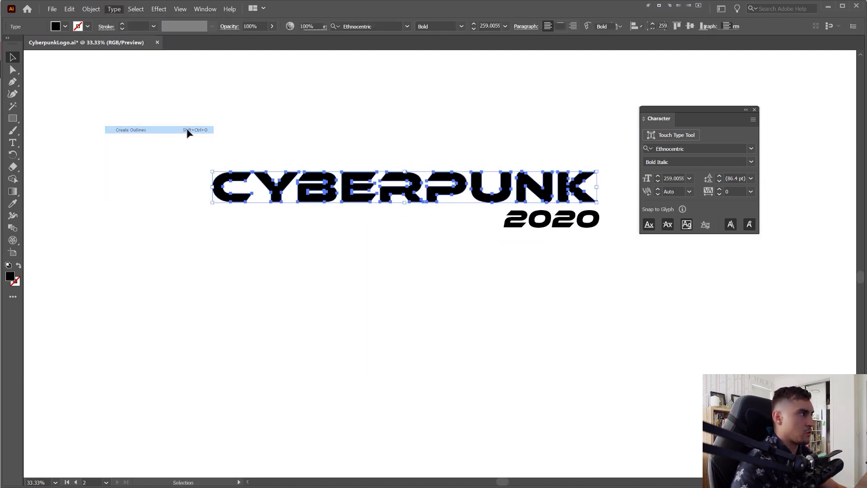
Step: Inspect the anchor points of the outlined letters, isolate the group to look at the E, and leave isolation
{"action": "left_click", "coordinate": [398, 140]}
{"action": "left_click", "coordinate": [481, 176]}
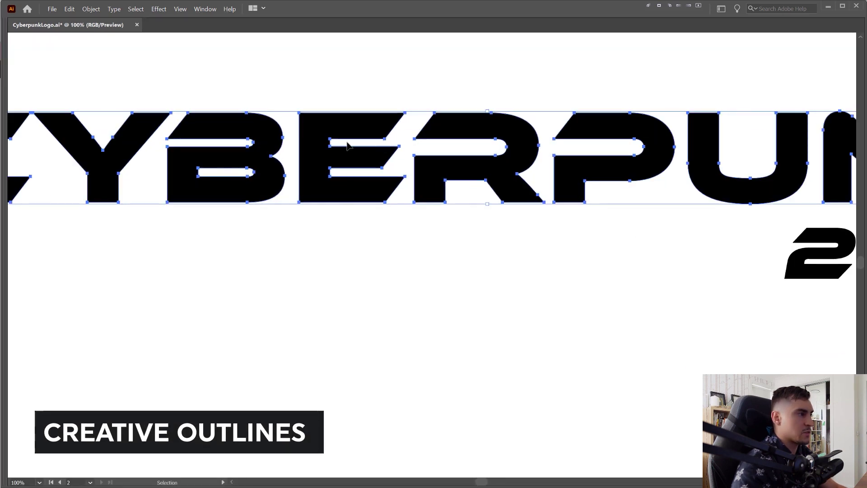
{"action": "double_click", "coordinate": [357, 140]}
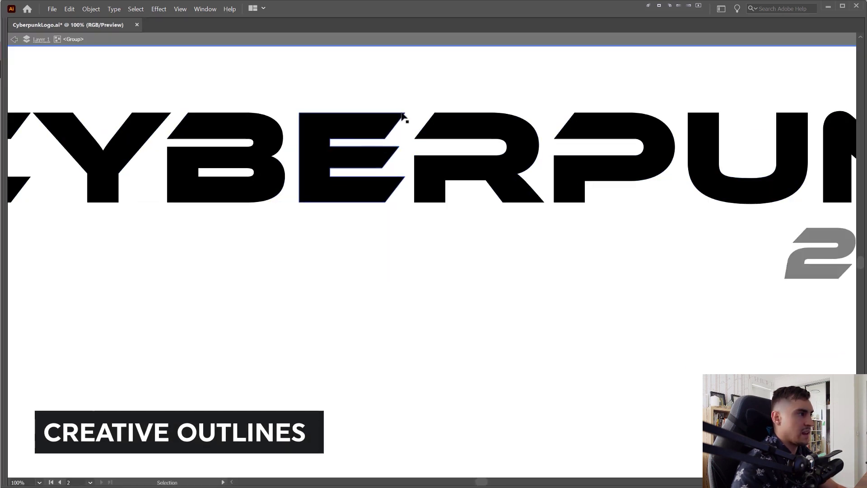
{"action": "left_click", "coordinate": [355, 139]}
{"action": "scroll", "coordinate": [354, 139], "scroll_direction": "down", "scroll_amount": 1}
{"action": "key", "text": "Escape"}
Step: Duplicate the whole CYBERPUNK 2020 logo below the original as a working copy
{"action": "scroll", "coordinate": [238, 206], "scroll_direction": "down", "scroll_amount": 5}
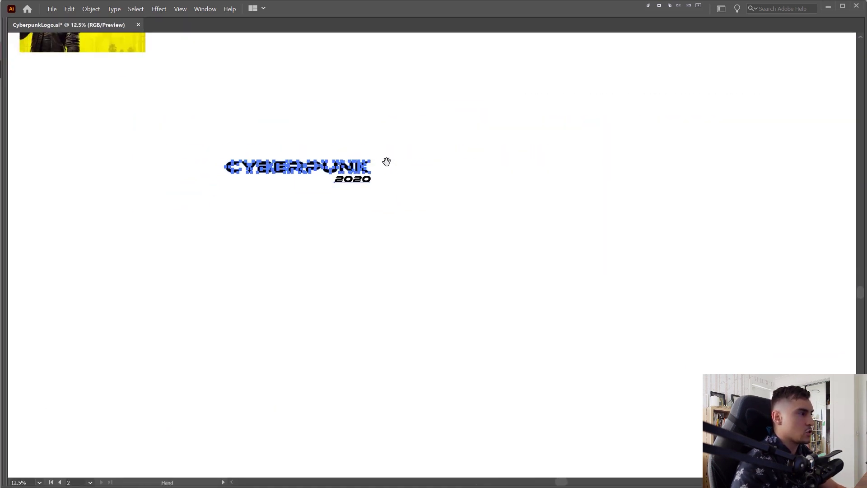
{"action": "left_click_drag", "start_coordinate": [322, 155], "coordinate": [323, 216]}
{"action": "scroll", "coordinate": [291, 199], "scroll_direction": "up", "scroll_amount": 5}
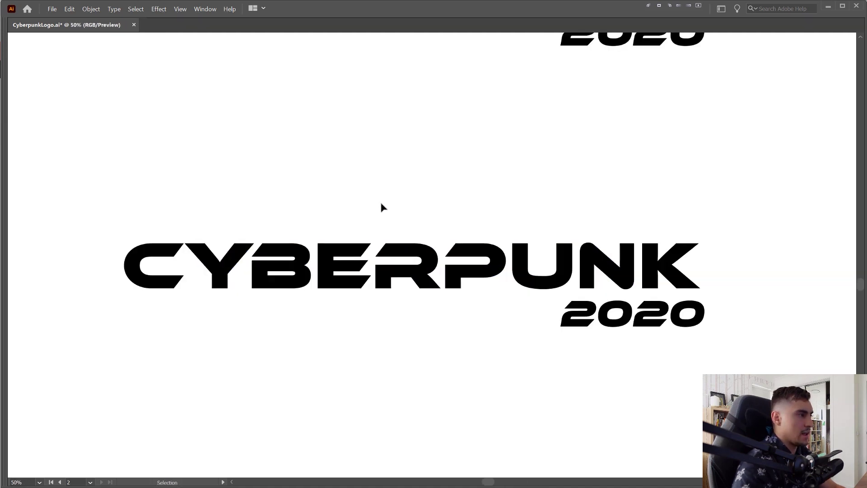
{"action": "key", "text": "Tab"}
{"action": "key", "text": "Tab"}
{"action": "key", "text": "f"}
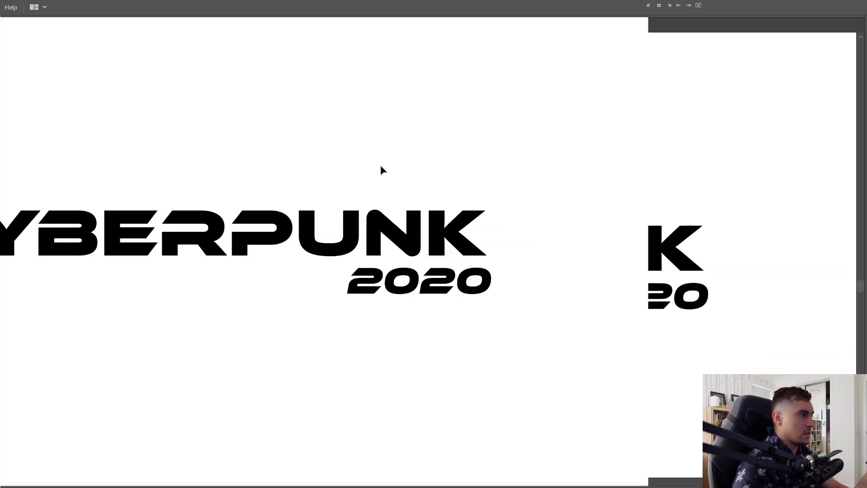
{"action": "key", "text": "f"}
{"action": "key", "text": "f"}
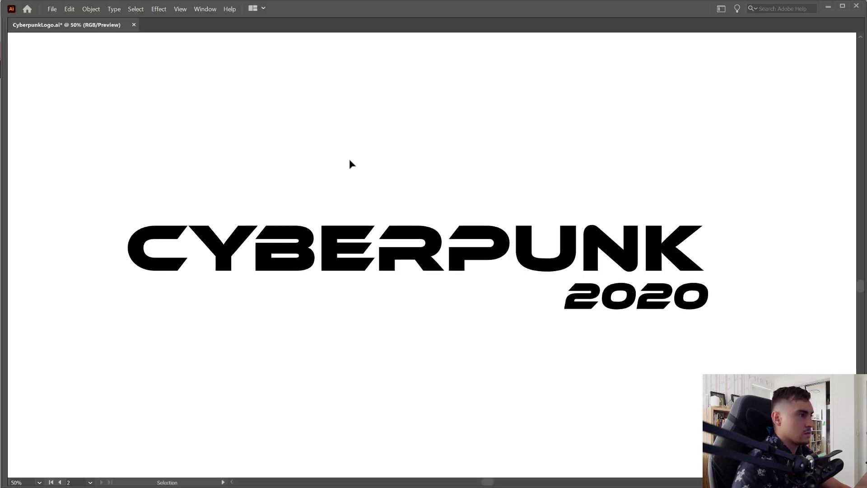
Step: Extend the top arm of the E in the lower logo copy horizontally until it joins the R
{"action": "left_click_drag", "start_coordinate": [341, 174], "coordinate": [355, 136]}
{"action": "key", "text": "ctrl+1"}
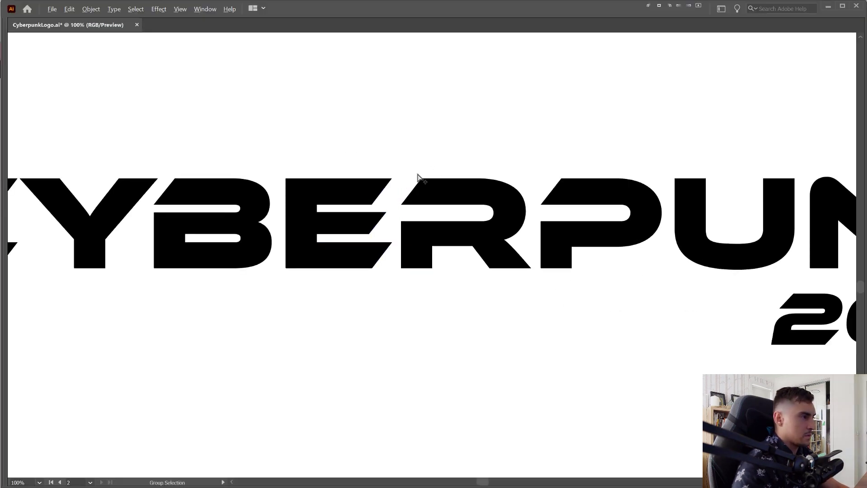
{"action": "scroll", "coordinate": [418, 177], "scroll_direction": "up", "scroll_amount": 2}
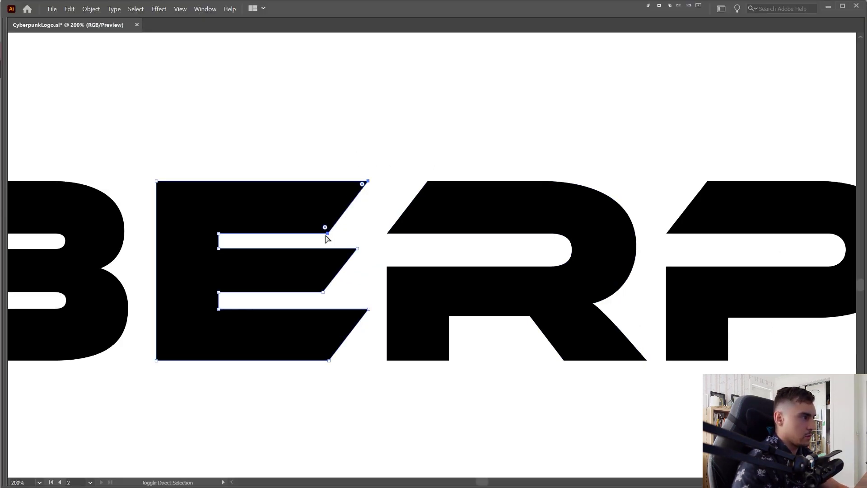
{"action": "left_click_drag", "start_coordinate": [326, 235], "coordinate": [420, 233]}
{"action": "scroll", "coordinate": [494, 121], "scroll_direction": "down", "scroll_amount": 2}
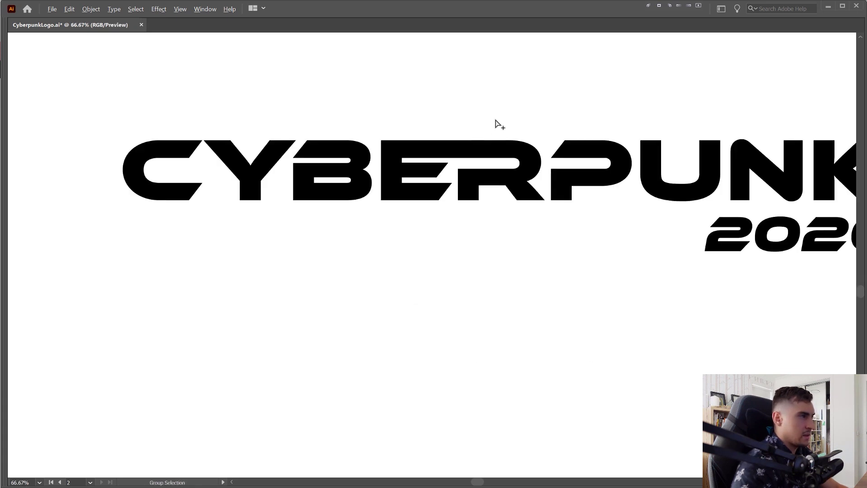
{"action": "scroll", "coordinate": [492, 129], "scroll_direction": "down", "scroll_amount": 1}
Step: Lower the top edge of the E's middle arm to line up with the R's lower bar, preserving the slant of its tip
{"action": "scroll", "coordinate": [395, 153], "scroll_direction": "up", "scroll_amount": 3}
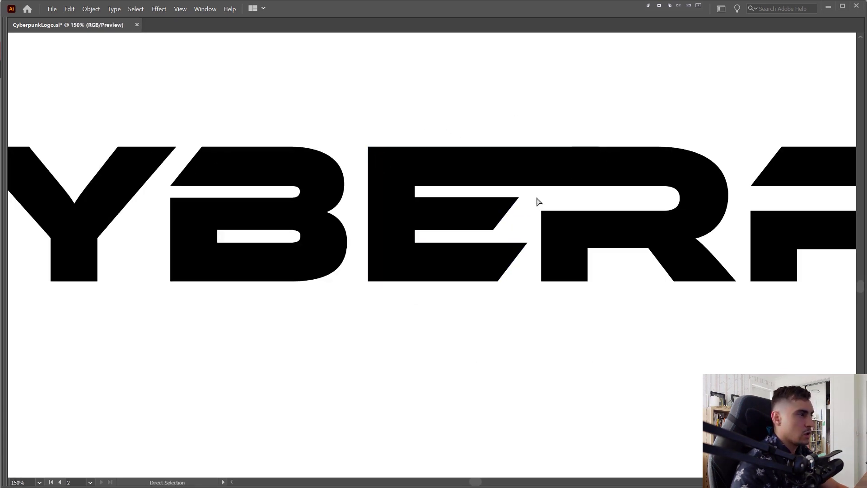
{"action": "scroll", "coordinate": [527, 199], "scroll_direction": "up", "scroll_amount": 4}
{"action": "left_click_drag", "start_coordinate": [400, 199], "coordinate": [534, 219]}
{"action": "scroll", "coordinate": [484, 219], "scroll_direction": "up", "scroll_amount": 3}
{"action": "scroll", "coordinate": [495, 227], "scroll_direction": "down", "scroll_amount": 4}
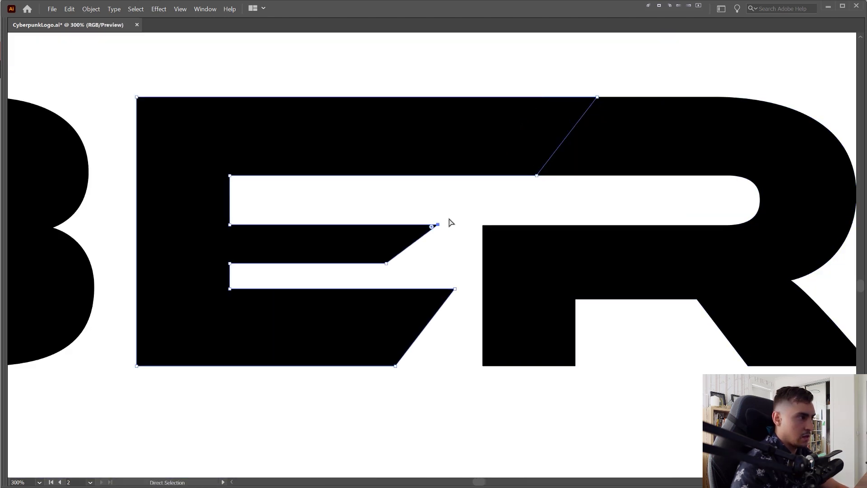
{"action": "key", "text": "v"}
{"action": "left_click", "coordinate": [367, 196]}
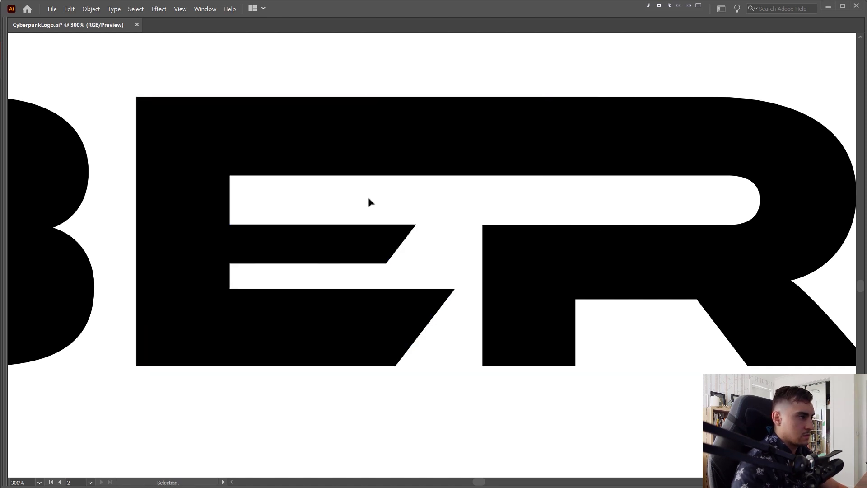
Step: Review the joined E and R within the whole word, and examine the spacing between the E's arms up close
{"action": "scroll", "coordinate": [370, 198], "scroll_direction": "down", "scroll_amount": 4}
{"action": "scroll", "coordinate": [444, 117], "scroll_direction": "up", "scroll_amount": 5}
{"action": "left_click_drag", "start_coordinate": [482, 393], "coordinate": [471, 211]}
{"action": "scroll", "coordinate": [472, 215], "scroll_direction": "down", "scroll_amount": 6}
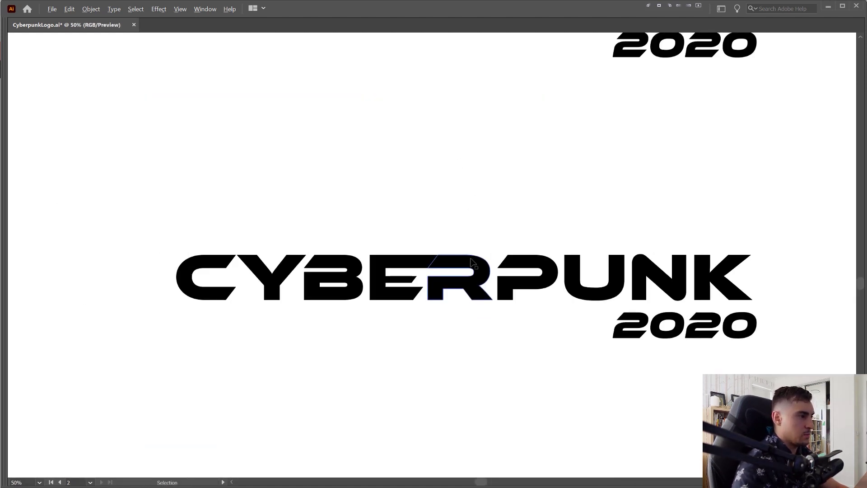
{"action": "left_click_drag", "start_coordinate": [536, 219], "coordinate": [524, 144]}
{"action": "scroll", "coordinate": [406, 199], "scroll_direction": "up", "scroll_amount": 7}
{"action": "scroll", "coordinate": [547, 158], "scroll_direction": "down", "scroll_amount": 3}
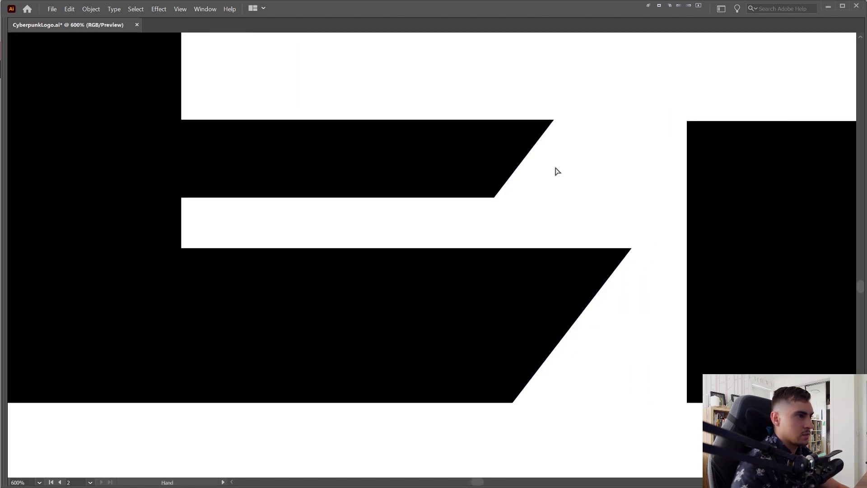
Step: Lower the bottom edge of the E's middle arm slightly to narrow the gap above its bottom arm
{"action": "key", "text": "a"}
{"action": "left_click", "coordinate": [224, 210]}
{"action": "key", "text": "ctrl+z"}
{"action": "key", "text": "ctrl+z"}
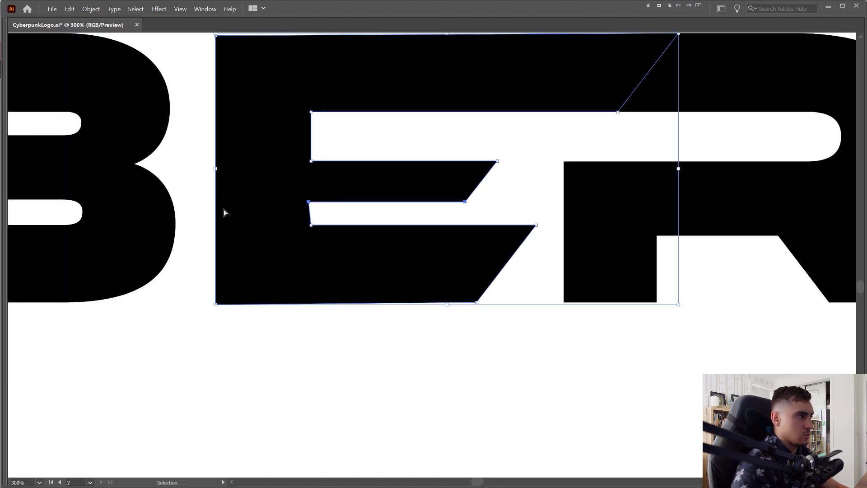
{"action": "left_click", "coordinate": [260, 170]}
{"action": "scroll", "coordinate": [260, 172], "scroll_direction": "up", "scroll_amount": 1}
{"action": "left_click", "coordinate": [568, 205]}
{"action": "scroll", "coordinate": [550, 206], "scroll_direction": "up", "scroll_amount": 1}
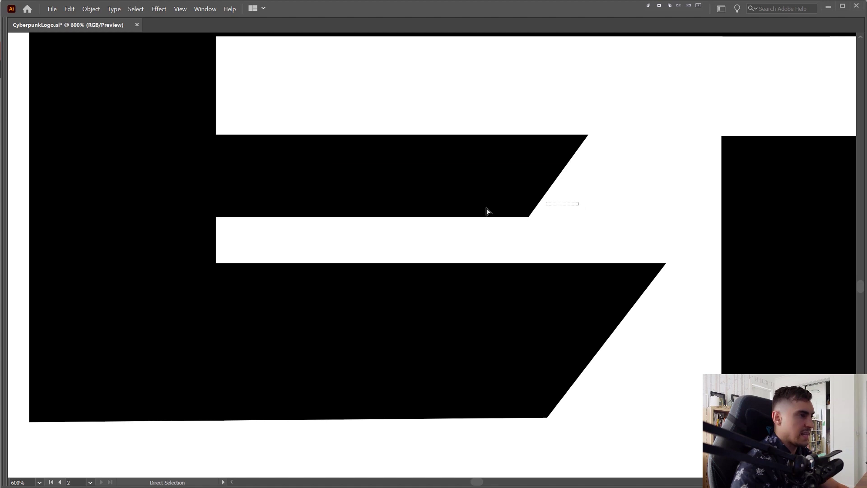
{"action": "left_click_drag", "start_coordinate": [196, 231], "coordinate": [195, 231]}
{"action": "left_click_drag", "start_coordinate": [607, 200], "coordinate": [209, 237]}
{"action": "key", "text": "Down"}
{"action": "key", "text": "Down"}
{"action": "scroll", "coordinate": [222, 229], "scroll_direction": "down", "scroll_amount": 4}
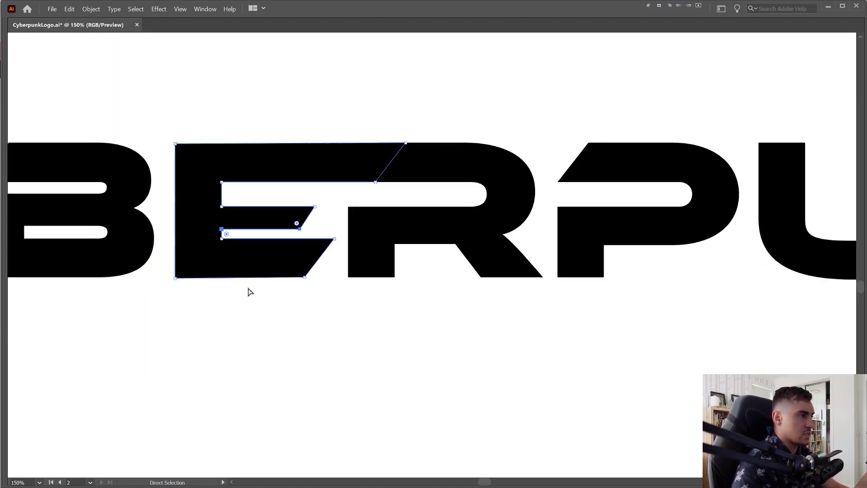
Step: Examine the E's adjusted middle arm within the whole word and up close, undoing the last anchor-point change
{"action": "left_click", "coordinate": [286, 326]}
{"action": "left_click_drag", "start_coordinate": [287, 325], "coordinate": [370, 308]}
{"action": "scroll", "coordinate": [431, 321], "scroll_direction": "down", "scroll_amount": 3}
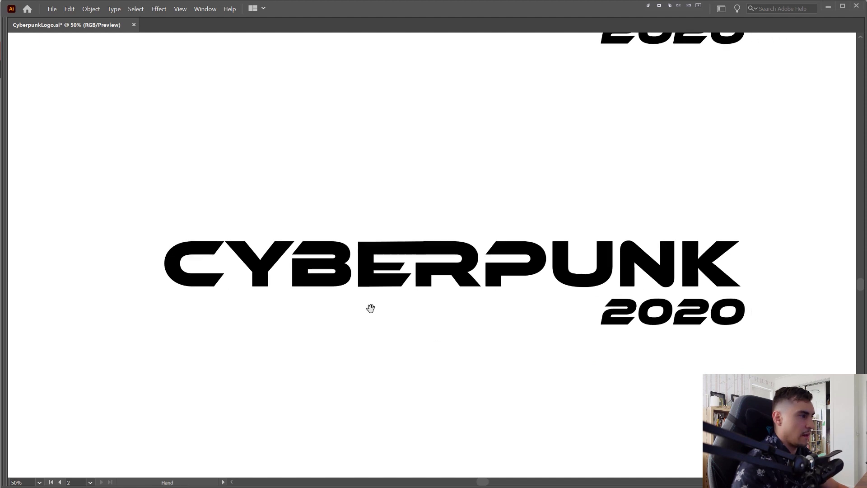
{"action": "scroll", "coordinate": [343, 281], "scroll_direction": "up", "scroll_amount": 3}
{"action": "left_click_drag", "start_coordinate": [414, 269], "coordinate": [290, 265]}
{"action": "scroll", "coordinate": [278, 266], "scroll_direction": "up", "scroll_amount": 4}
{"action": "key", "text": "ctrl+z"}
{"action": "scroll", "coordinate": [331, 265], "scroll_direction": "down", "scroll_amount": 4}
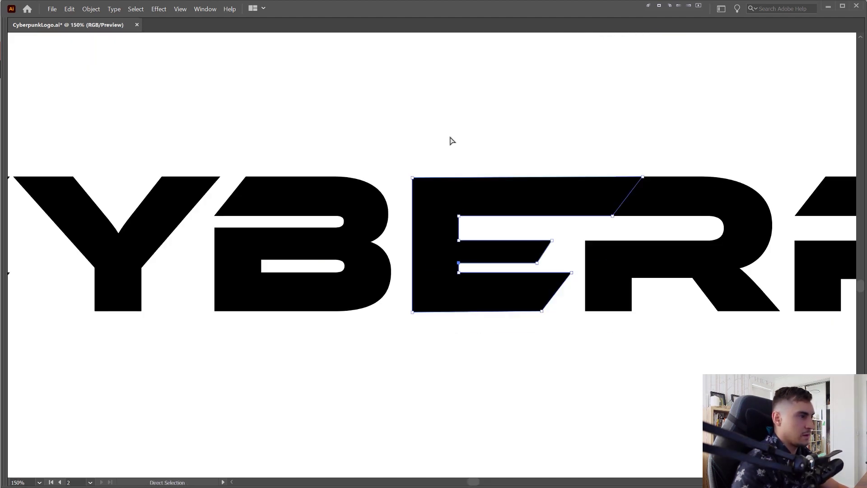
Step: Lengthen the Y's stem below the word's baseline, with a slanted bottom end whose right corner sits lower
{"action": "scroll", "coordinate": [398, 136], "scroll_direction": "right", "scroll_amount": 1}
{"action": "scroll", "coordinate": [345, 133], "scroll_direction": "down", "scroll_amount": 2}
{"action": "left_click_drag", "start_coordinate": [339, 134], "coordinate": [488, 236]}
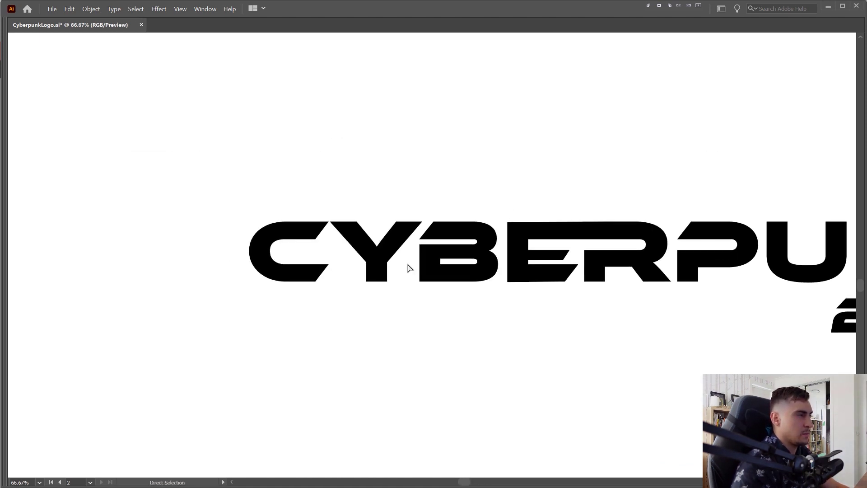
{"action": "scroll", "coordinate": [409, 268], "scroll_direction": "up", "scroll_amount": 3}
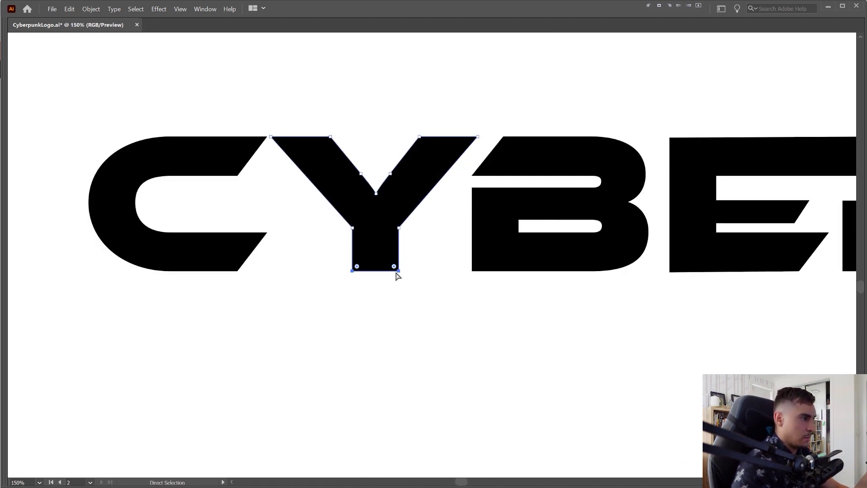
{"action": "left_click_drag", "start_coordinate": [395, 275], "coordinate": [401, 385]}
{"action": "scroll", "coordinate": [438, 374], "scroll_direction": "down", "scroll_amount": 5}
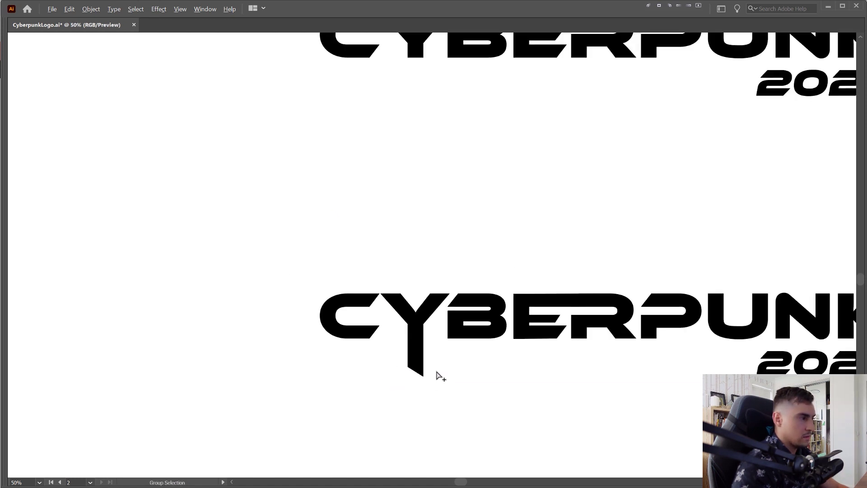
{"action": "scroll", "coordinate": [486, 385], "scroll_direction": "up", "scroll_amount": 5}
{"action": "scroll", "coordinate": [358, 356], "scroll_direction": "down", "scroll_amount": 3}
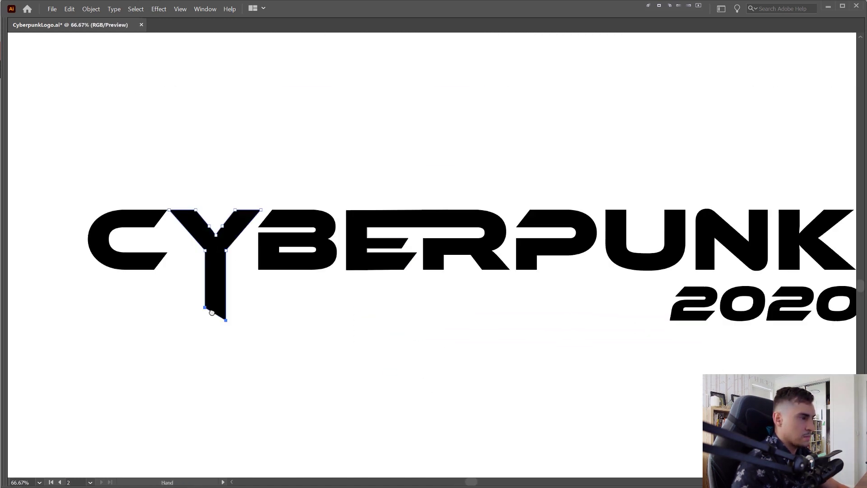
Step: Draw a horizontal guide line along the bottom of 2020, extending left beneath the whole word past the C
{"action": "left_click_drag", "start_coordinate": [524, 327], "coordinate": [451, 298]}
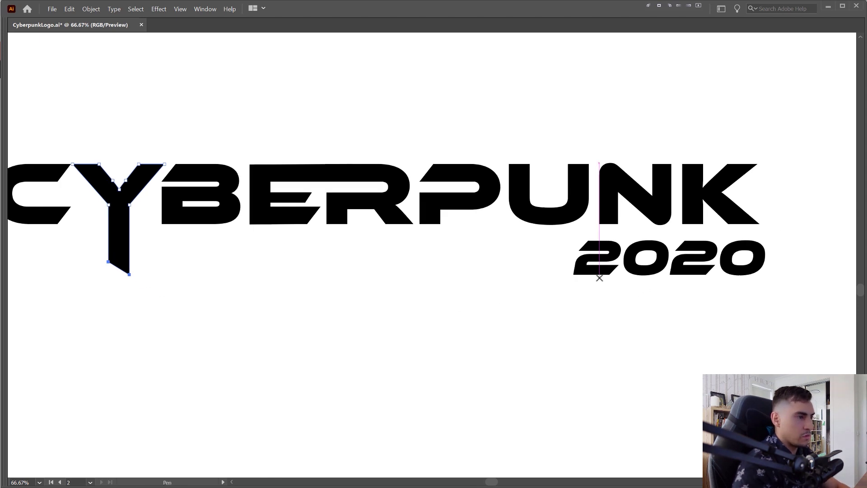
{"action": "scroll", "coordinate": [600, 278], "scroll_direction": "down", "scroll_amount": 1}
{"action": "left_click", "coordinate": [606, 275]}
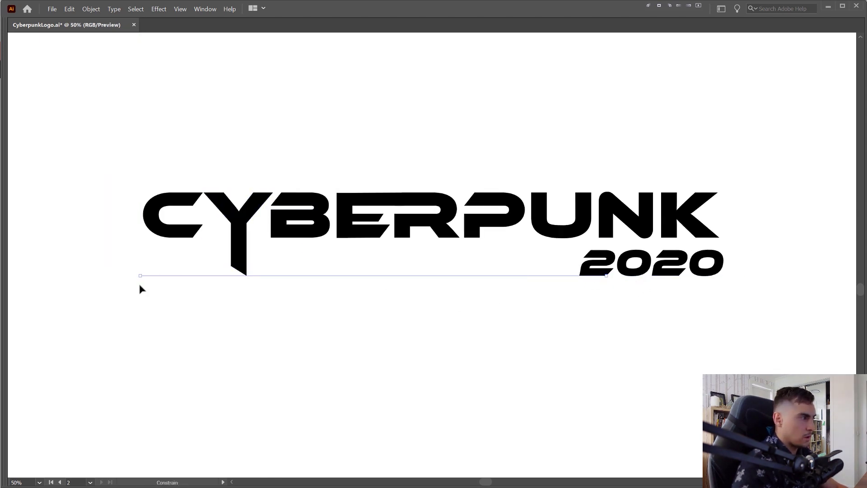
{"action": "left_click_drag", "start_coordinate": [464, 296], "coordinate": [461, 297]}
{"action": "left_click", "coordinate": [275, 297]}
{"action": "scroll", "coordinate": [244, 285], "scroll_direction": "up", "scroll_amount": 4}
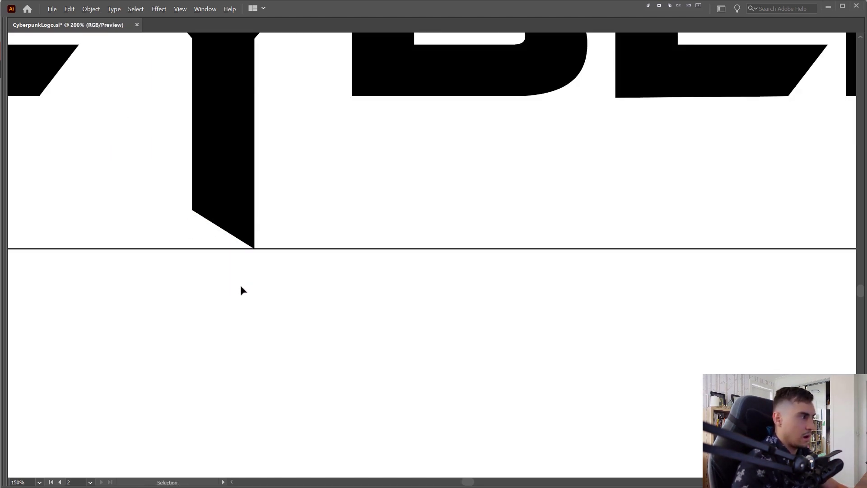
{"action": "scroll", "coordinate": [253, 256], "scroll_direction": "down", "scroll_amount": 3}
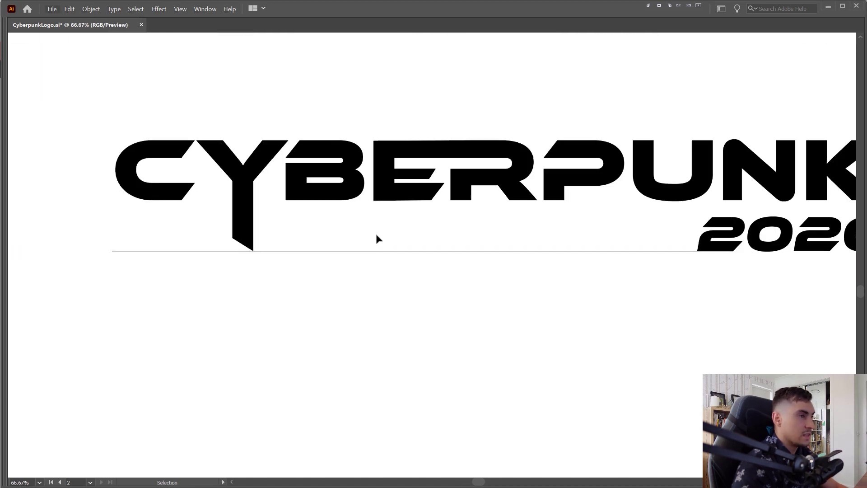
{"action": "left_click_drag", "start_coordinate": [452, 230], "coordinate": [375, 244]}
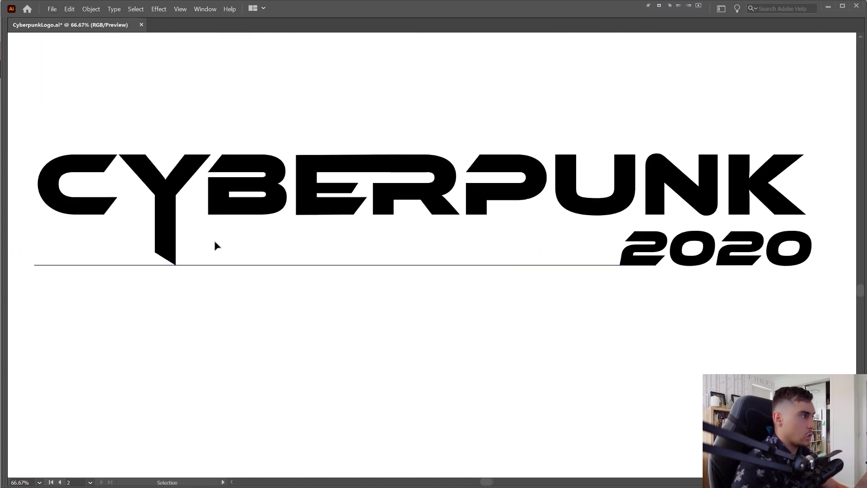
Step: Raise the guide line to the top of 2020 and shorten the Y's stem so its slanted tip meets the line
{"action": "left_click_drag", "start_coordinate": [291, 266], "coordinate": [296, 233]}
{"action": "scroll", "coordinate": [152, 246], "scroll_direction": "up", "scroll_amount": 3}
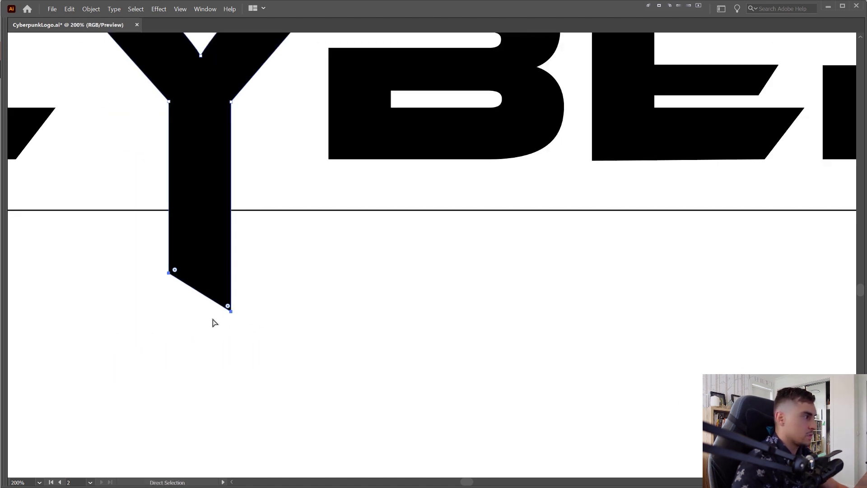
{"action": "left_click_drag", "start_coordinate": [231, 311], "coordinate": [230, 209]}
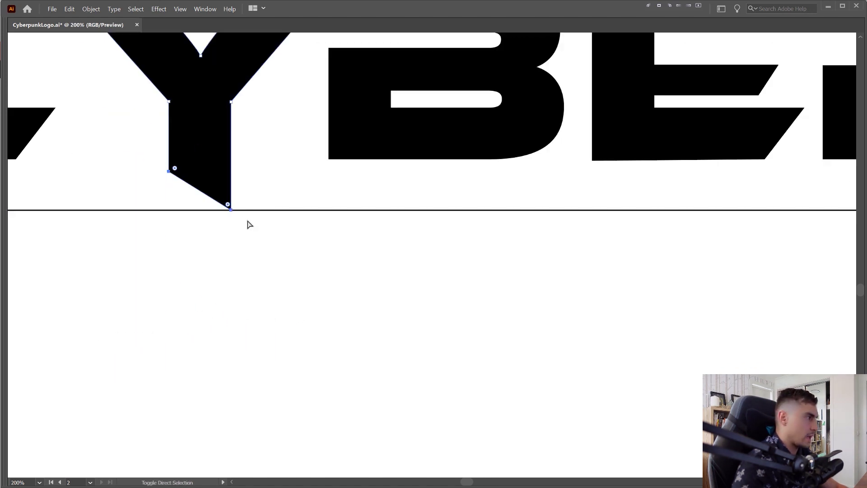
{"action": "scroll", "coordinate": [274, 256], "scroll_direction": "down", "scroll_amount": 4}
{"action": "scroll", "coordinate": [277, 252], "scroll_direction": "down", "scroll_amount": 2}
{"action": "left_click_drag", "start_coordinate": [278, 252], "coordinate": [320, 262]}
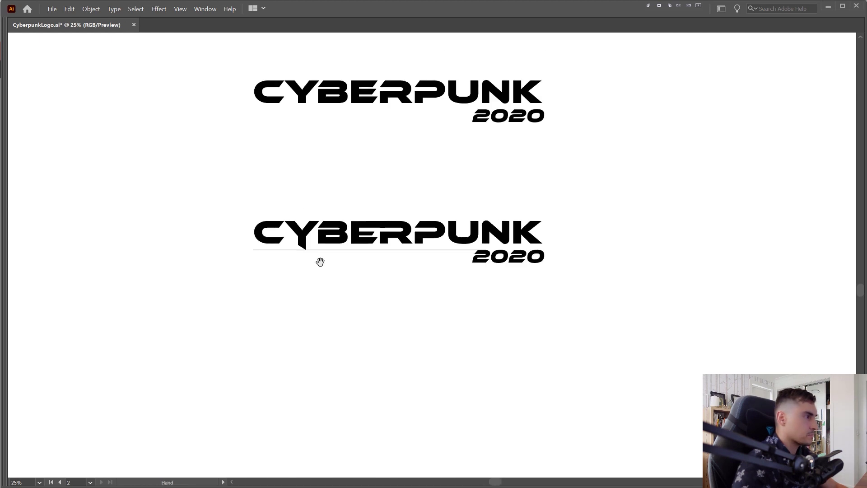
Step: Delete the horizontal guide line beneath the lower logo copy
{"action": "scroll", "coordinate": [320, 261], "scroll_direction": "up", "scroll_amount": 1}
{"action": "left_click", "coordinate": [369, 245]}
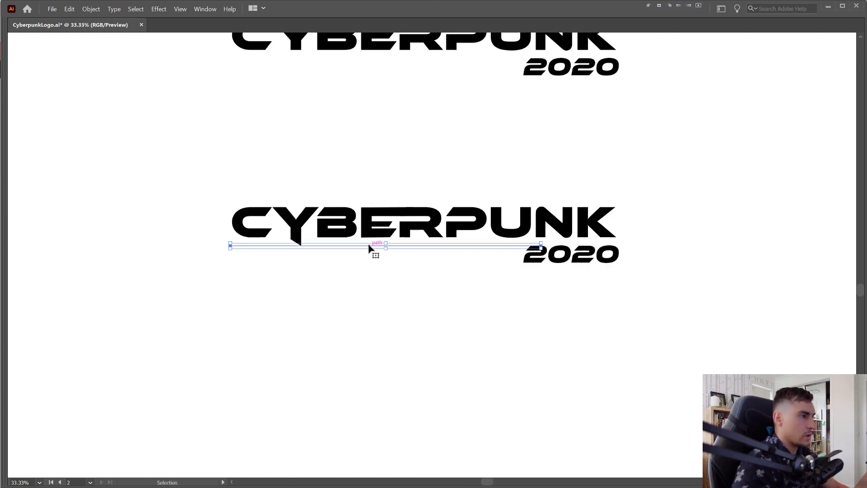
{"action": "key", "text": "Delete"}
Step: Try shortening the C's lower arm by shifting its slanted end horizontally, and undo the change
{"action": "scroll", "coordinate": [308, 195], "scroll_direction": "up", "scroll_amount": 3}
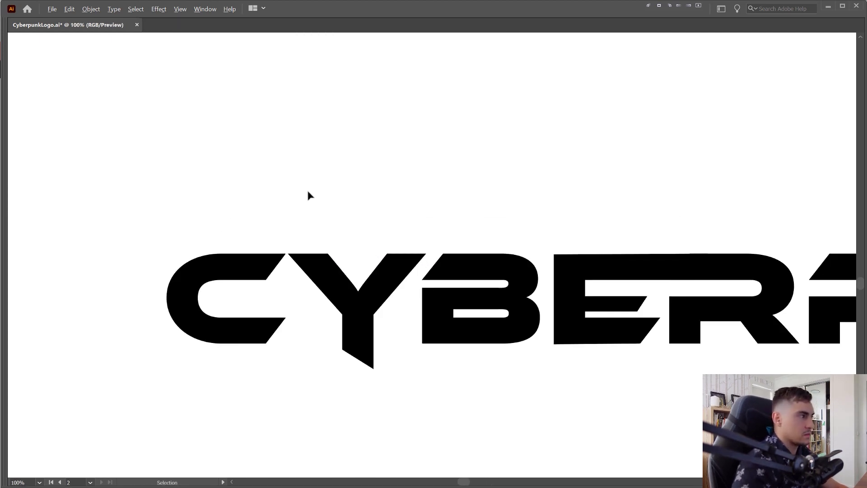
{"action": "left_click_drag", "start_coordinate": [305, 205], "coordinate": [369, 173]}
{"action": "scroll", "coordinate": [345, 294], "scroll_direction": "up", "scroll_amount": 2}
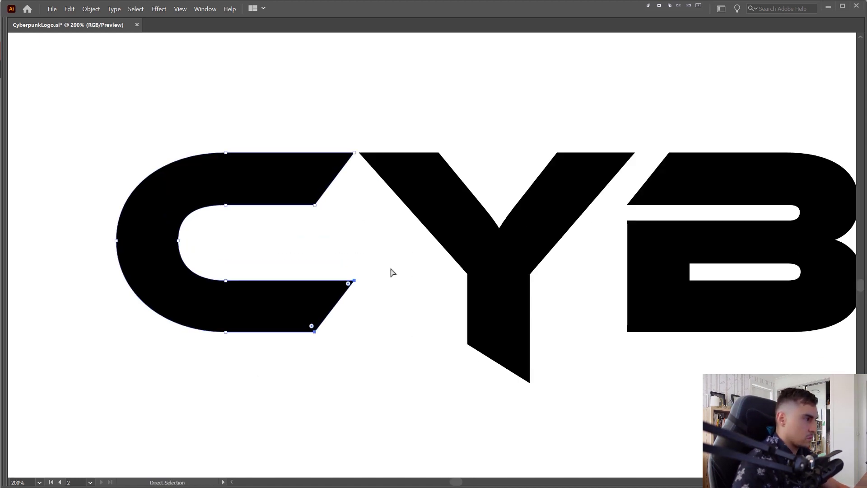
{"action": "left_click_drag", "start_coordinate": [391, 231], "coordinate": [292, 337]}
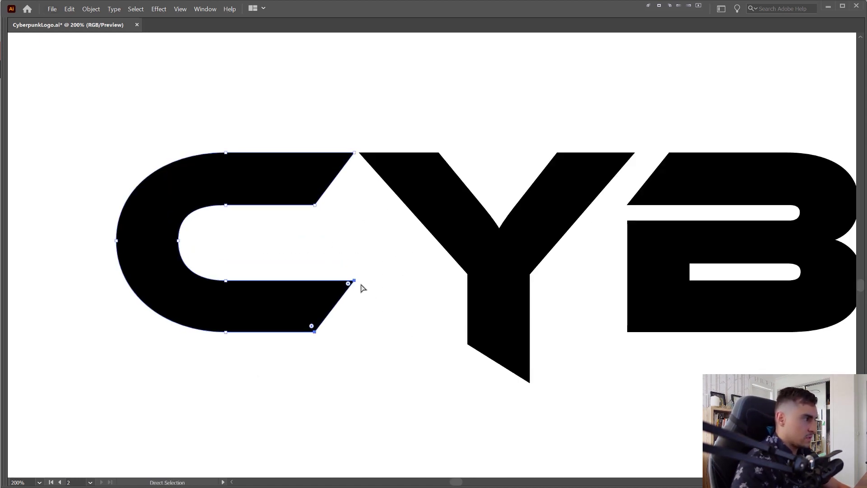
{"action": "left_click_drag", "start_coordinate": [354, 280], "coordinate": [286, 280]}
{"action": "left_click", "coordinate": [364, 278]}
{"action": "scroll", "coordinate": [363, 275], "scroll_direction": "down", "scroll_amount": 2}
{"action": "key", "text": "ctrl+z"}
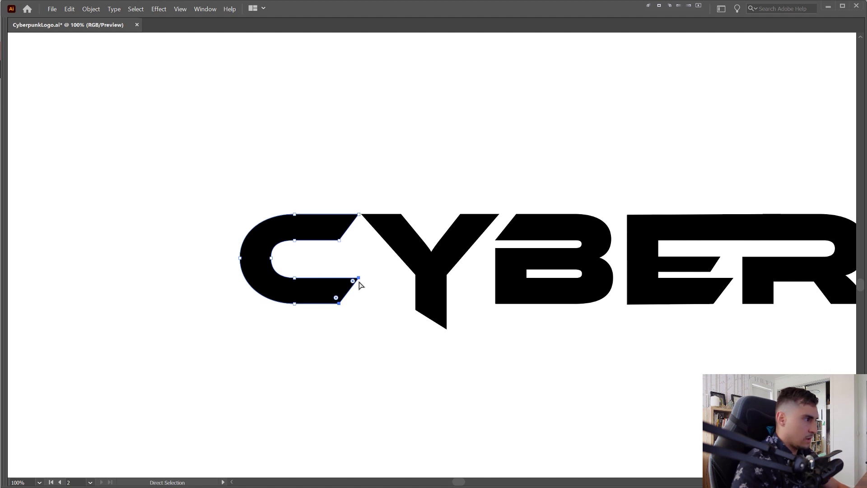
Step: Extend the C's lower arm horizontally towards the Y's stem, keeping the slant of its tip
{"action": "scroll", "coordinate": [407, 316], "scroll_direction": "down", "scroll_amount": 4}
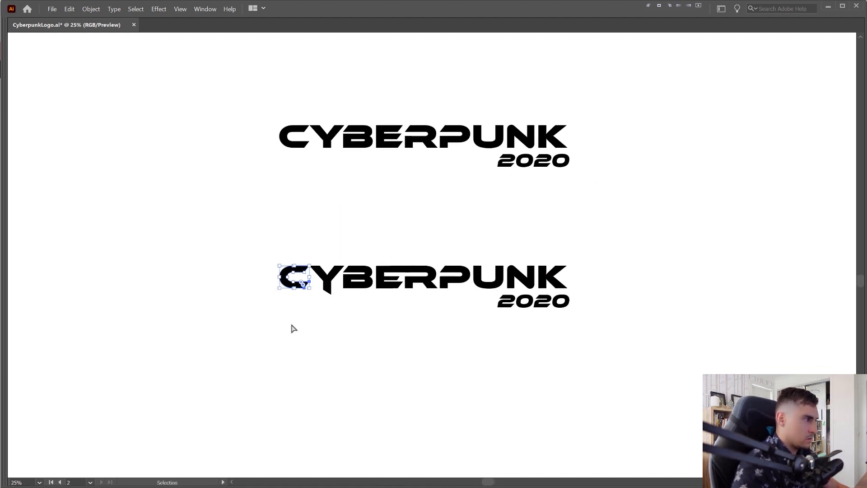
{"action": "scroll", "coordinate": [318, 276], "scroll_direction": "up", "scroll_amount": 5}
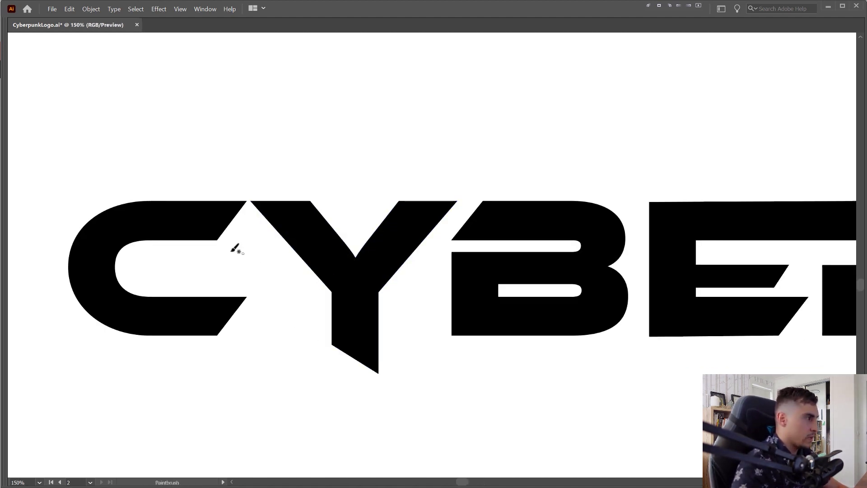
{"action": "key", "text": "ctrl+z"}
{"action": "key", "text": "a"}
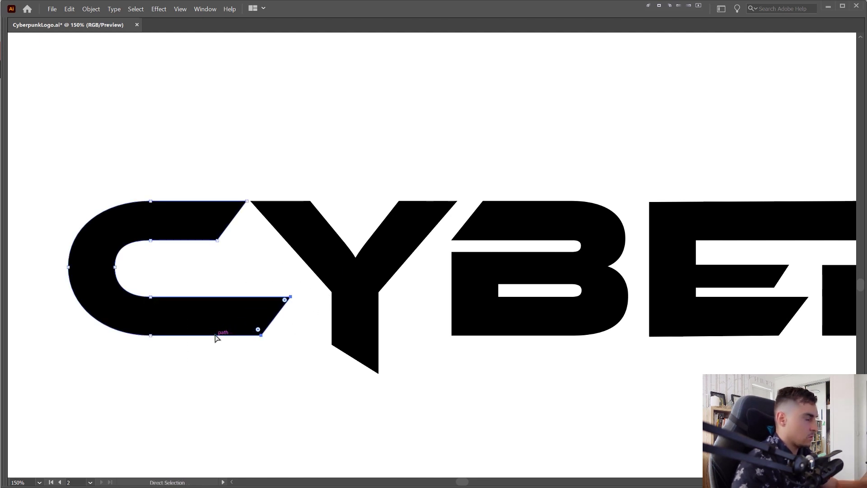
{"action": "scroll", "coordinate": [443, 87], "scroll_direction": "down", "scroll_amount": 4}
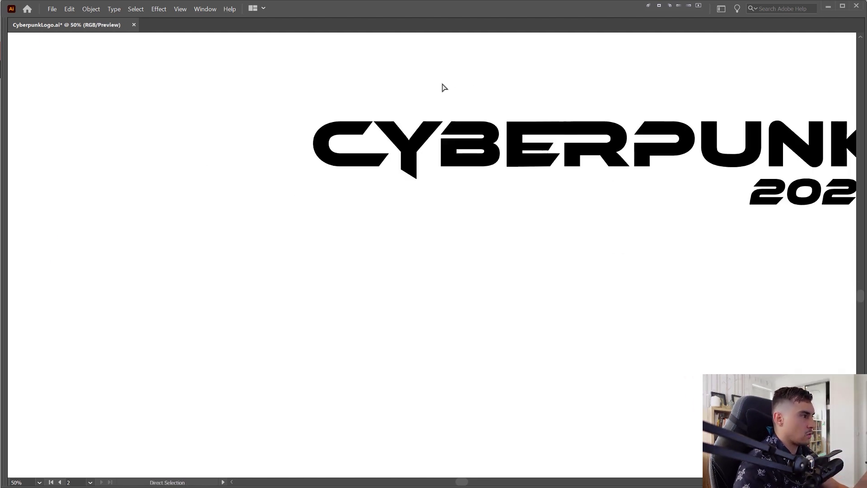
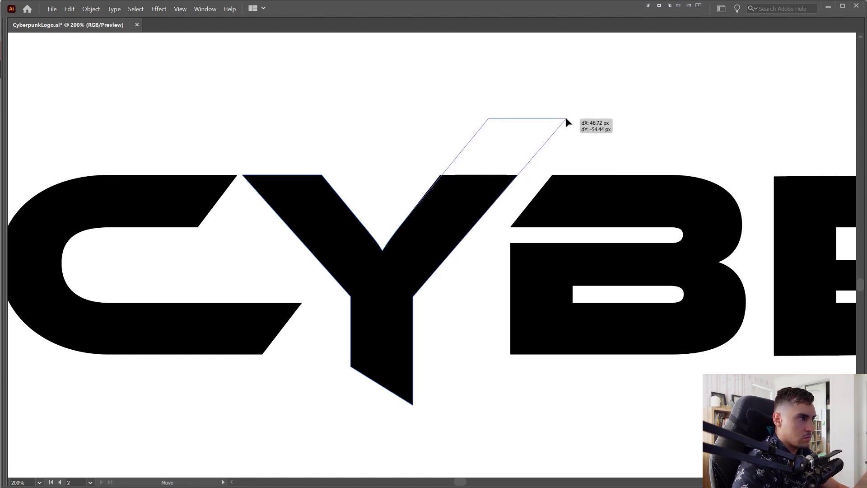
Step: Extend the Y's right arm diagonally above the word, about 47 px to the right and 54 px up
{"action": "left_click", "coordinate": [457, 140]}
{"action": "scroll", "coordinate": [470, 120], "scroll_direction": "down", "scroll_amount": 4}
{"action": "scroll", "coordinate": [474, 129], "scroll_direction": "down", "scroll_amount": 2}
{"action": "left_click_drag", "start_coordinate": [561, 106], "coordinate": [455, 175]}
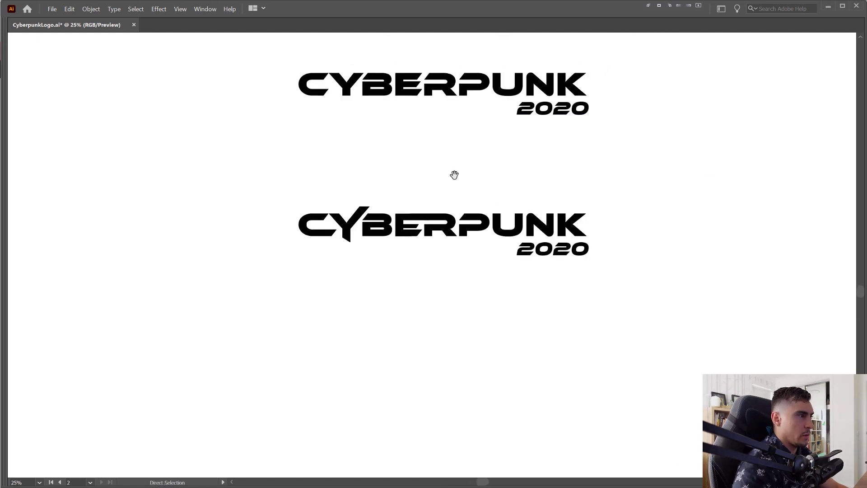
{"action": "scroll", "coordinate": [455, 176], "scroll_direction": "down", "scroll_amount": 1}
{"action": "scroll", "coordinate": [441, 202], "scroll_direction": "up", "scroll_amount": 6}
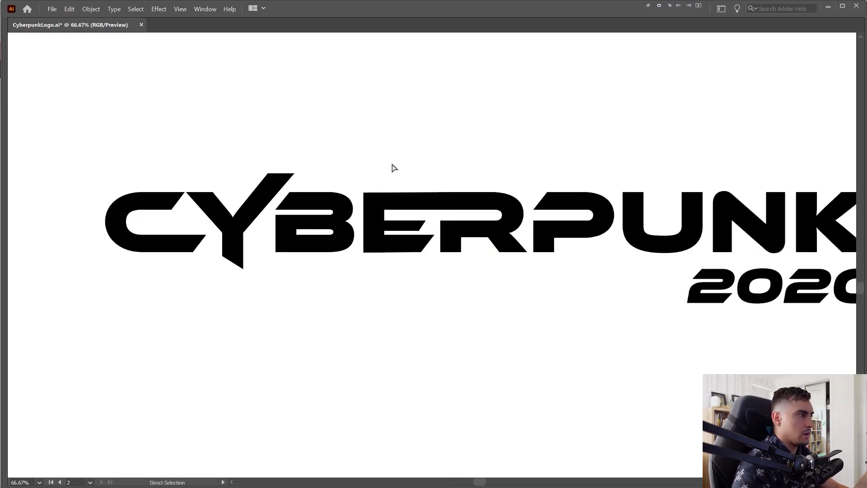
Step: Try shifting the slanted left end of the B's upper arm towards the Y
{"action": "left_click", "coordinate": [215, 235], "text": "shift"}
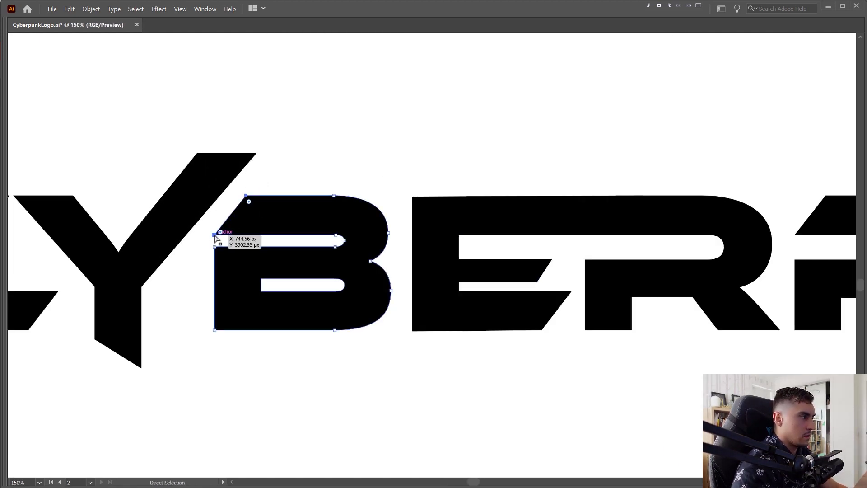
{"action": "left_click_drag", "start_coordinate": [215, 236], "coordinate": [170, 234]}
{"action": "left_click", "coordinate": [339, 131]}
{"action": "scroll", "coordinate": [339, 132], "scroll_direction": "down", "scroll_amount": 4}
{"action": "left_click_drag", "start_coordinate": [449, 131], "coordinate": [449, 159]}
{"action": "scroll", "coordinate": [451, 158], "scroll_direction": "down", "scroll_amount": 3}
{"action": "scroll", "coordinate": [455, 158], "scroll_direction": "up", "scroll_amount": 4}
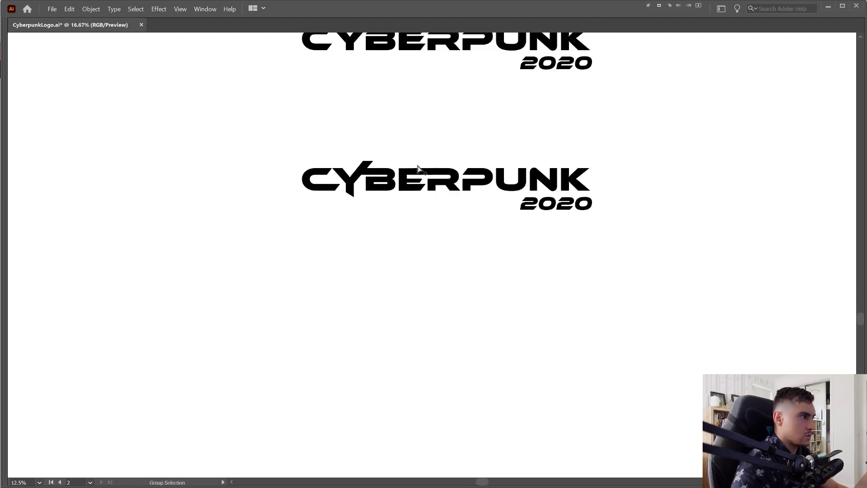
{"action": "scroll", "coordinate": [470, 158], "scroll_direction": "up", "scroll_amount": 1}
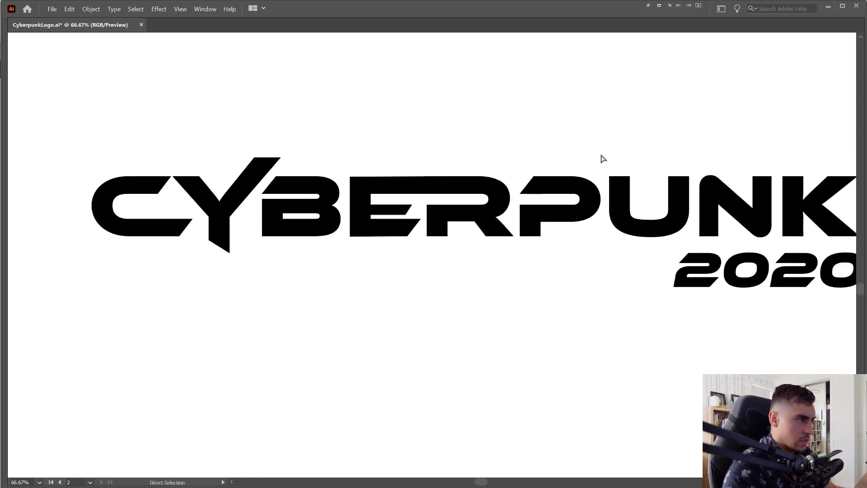
Step: Lengthen the P's stem below the word's baseline and give it a slanted bottom end with the right corner lower
{"action": "left_click_drag", "start_coordinate": [583, 155], "coordinate": [533, 147]}
{"action": "scroll", "coordinate": [499, 226], "scroll_direction": "up", "scroll_amount": 1}
{"action": "left_click_drag", "start_coordinate": [509, 222], "coordinate": [418, 235]}
{"action": "scroll", "coordinate": [473, 238], "scroll_direction": "up", "scroll_amount": 3}
{"action": "scroll", "coordinate": [460, 255], "scroll_direction": "down", "scroll_amount": 3}
{"action": "scroll", "coordinate": [395, 215], "scroll_direction": "up", "scroll_amount": 3}
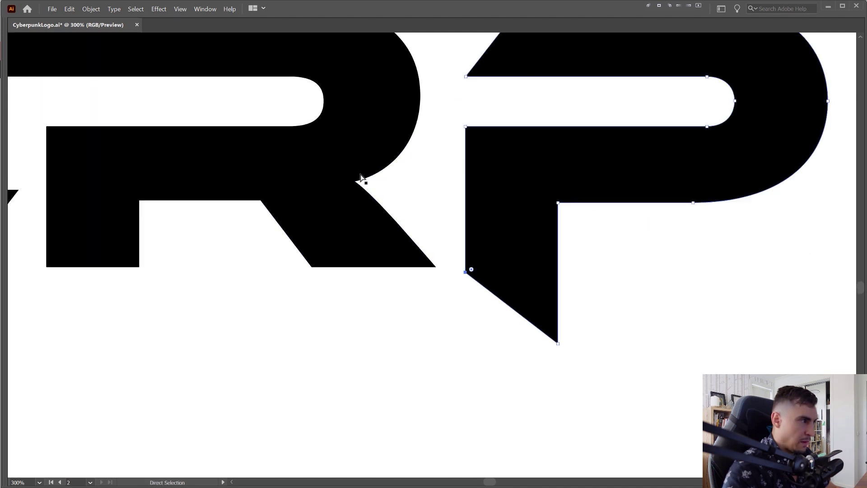
Step: Draw a straight reference line from the notch above the R's diagonal leg, along the leg and down across the P's stem
{"action": "left_click", "coordinate": [443, 310]}
{"action": "left_click", "coordinate": [355, 181]}
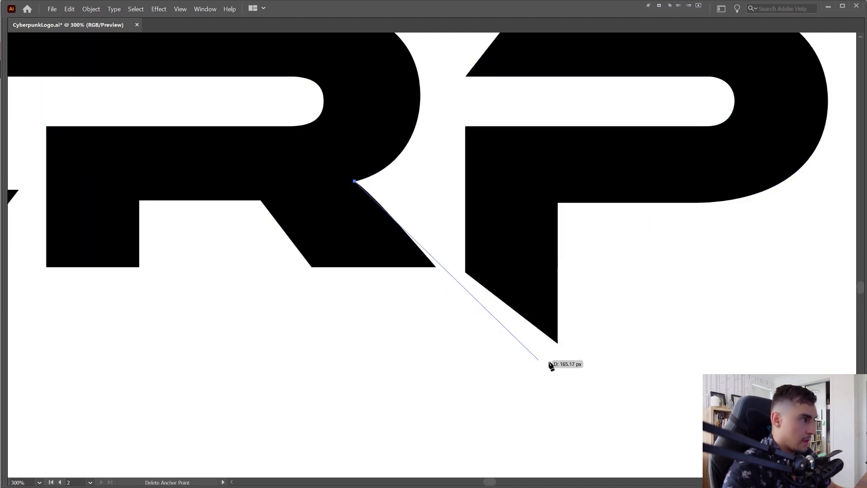
{"action": "key", "text": "v"}
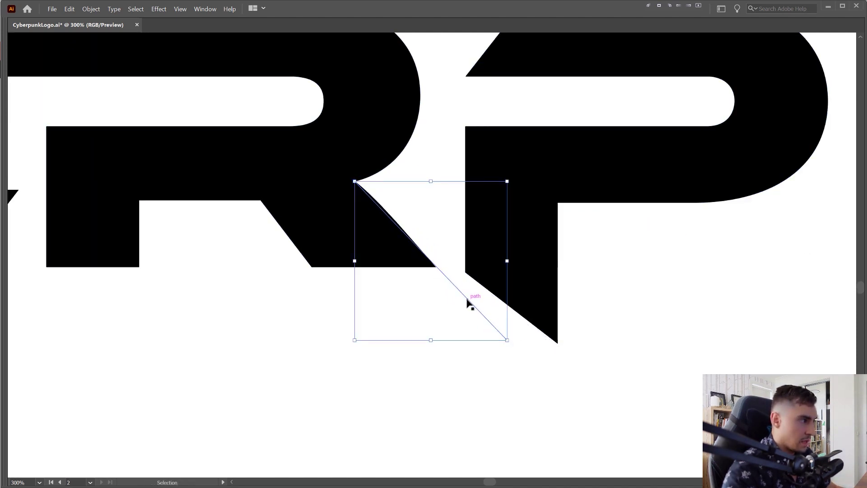
Step: Match the slanted bottom of the P's stem to the reference line's angle by raising its lower-left corner, and delete the line
{"action": "left_click_drag", "start_coordinate": [468, 302], "coordinate": [478, 248]}
{"action": "left_click", "coordinate": [416, 228]}
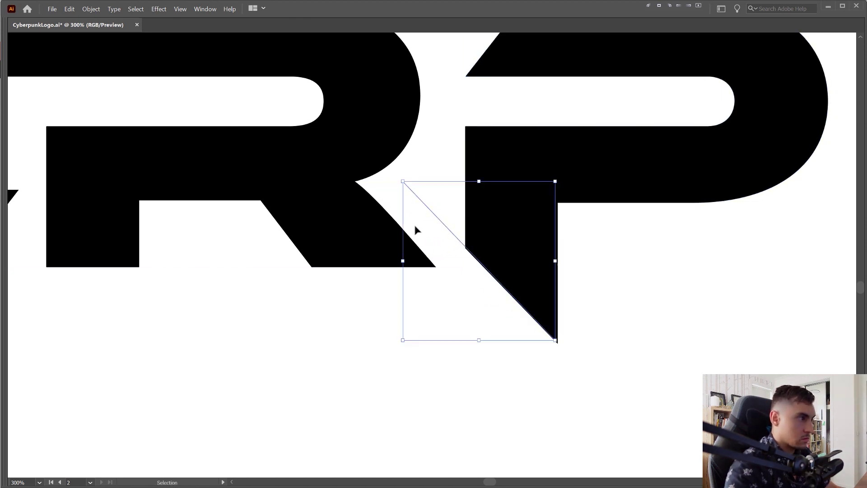
{"action": "key", "text": "ctrl+shift+a"}
{"action": "key", "text": "ctrl+0"}
{"action": "scroll", "coordinate": [420, 185], "scroll_direction": "up", "scroll_amount": 6}
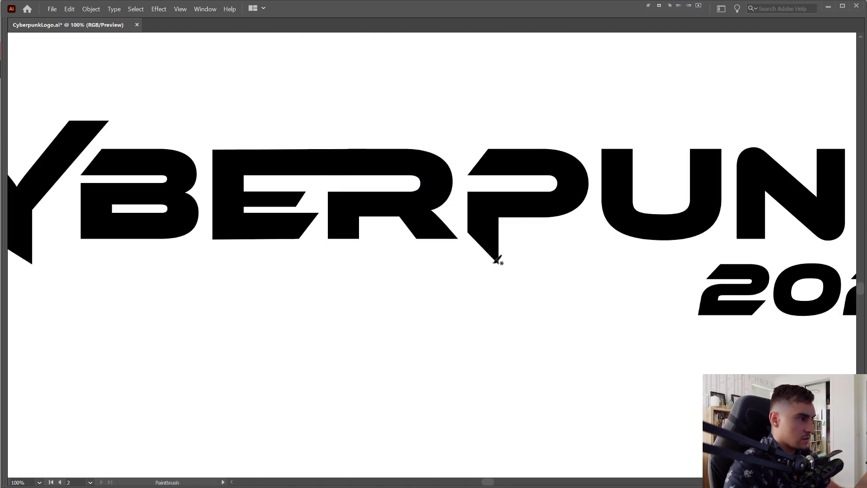
{"action": "key", "text": "v"}
{"action": "scroll", "coordinate": [468, 137], "scroll_direction": "down", "scroll_amount": 4}
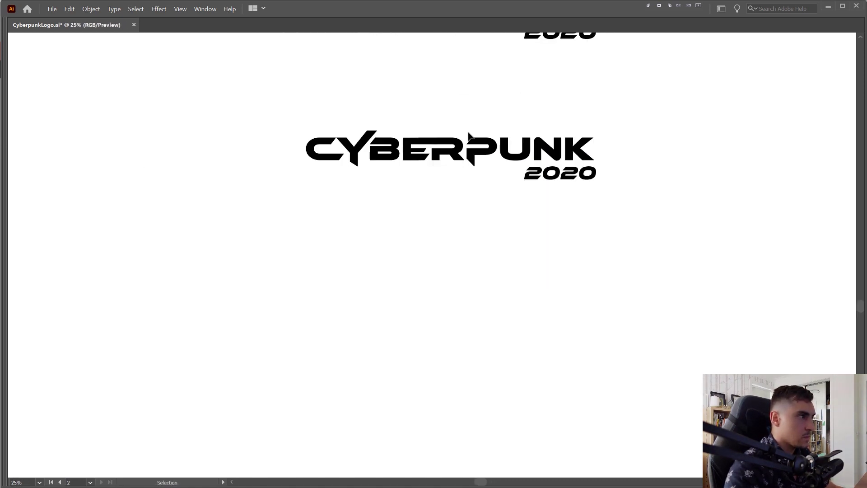
Step: Raise the lower-left corner of the Y's stem to give its bottom end a steeper slant like the P's
{"action": "scroll", "coordinate": [475, 153], "scroll_direction": "up", "scroll_amount": 3}
{"action": "scroll", "coordinate": [346, 274], "scroll_direction": "up", "scroll_amount": 4}
{"action": "key", "text": "a"}
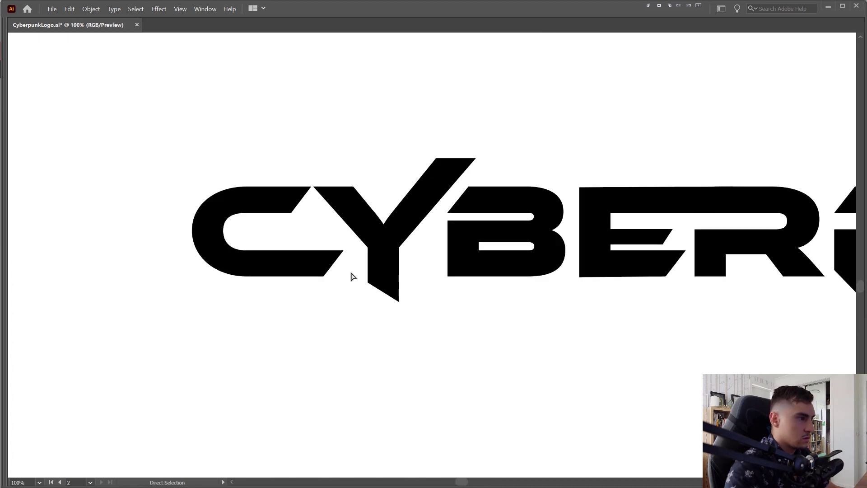
{"action": "left_click_drag", "start_coordinate": [352, 277], "coordinate": [370, 300]}
{"action": "left_click_drag", "start_coordinate": [404, 276], "coordinate": [274, 259]}
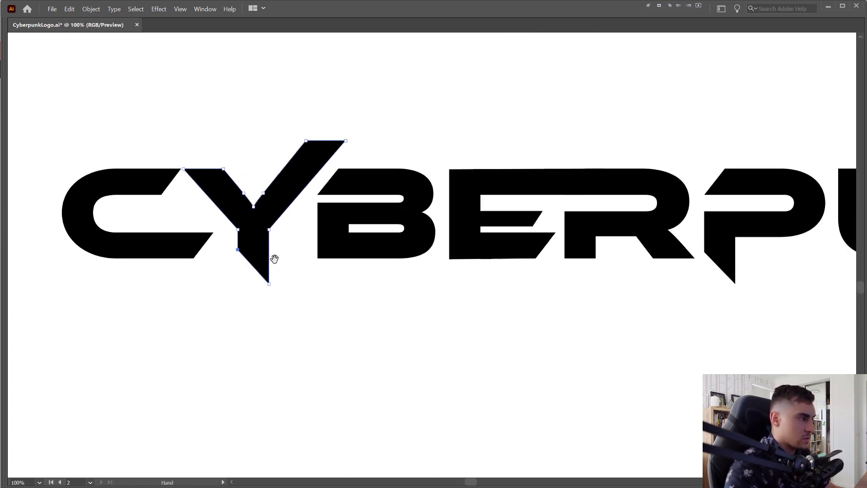
Step: Overlay a copy of the P on the Y's stem as an angle reference and fill it orange
{"action": "left_click_drag", "start_coordinate": [729, 258], "coordinate": [263, 258]}
{"action": "scroll", "coordinate": [242, 227], "scroll_direction": "up", "scroll_amount": 1}
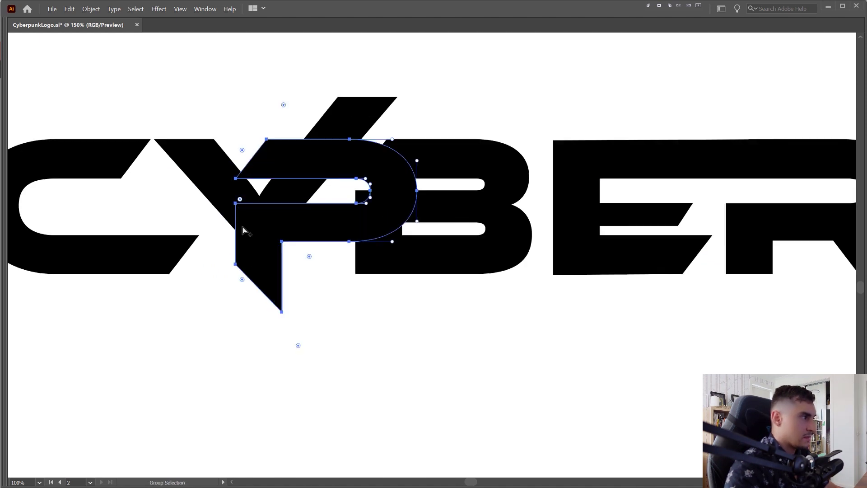
{"action": "key", "text": "Tab"}
{"action": "scroll", "coordinate": [203, 293], "scroll_direction": "up", "scroll_amount": 3}
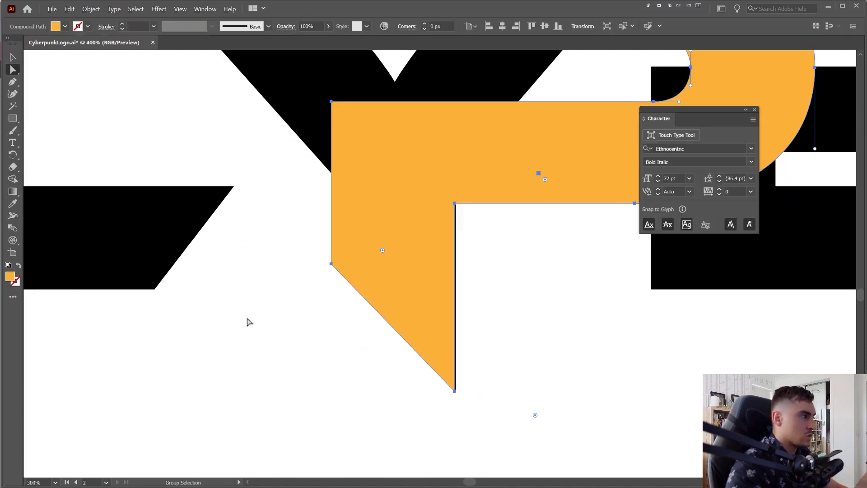
{"action": "key", "text": "v"}
{"action": "left_click_drag", "start_coordinate": [393, 254], "coordinate": [412, 253]}
{"action": "key", "text": "ctrl+z"}
{"action": "left_click", "coordinate": [457, 155]}
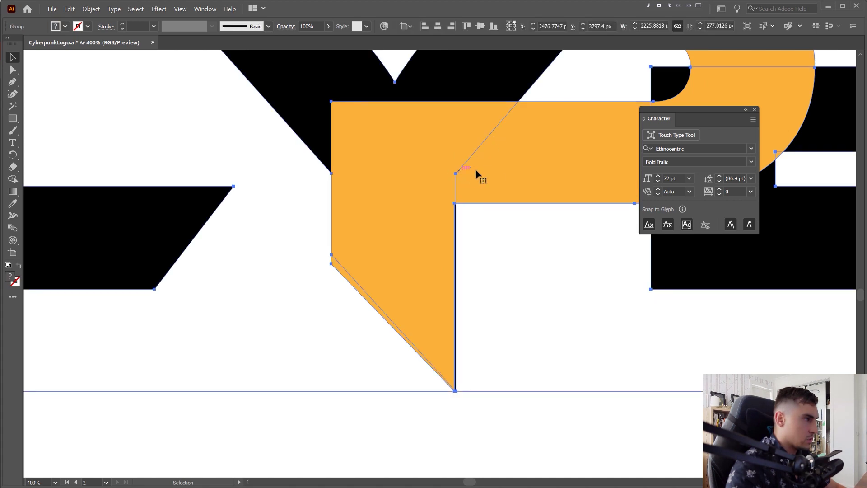
{"action": "left_click", "coordinate": [571, 357]}
{"action": "scroll", "coordinate": [571, 357], "scroll_direction": "down", "scroll_amount": 3}
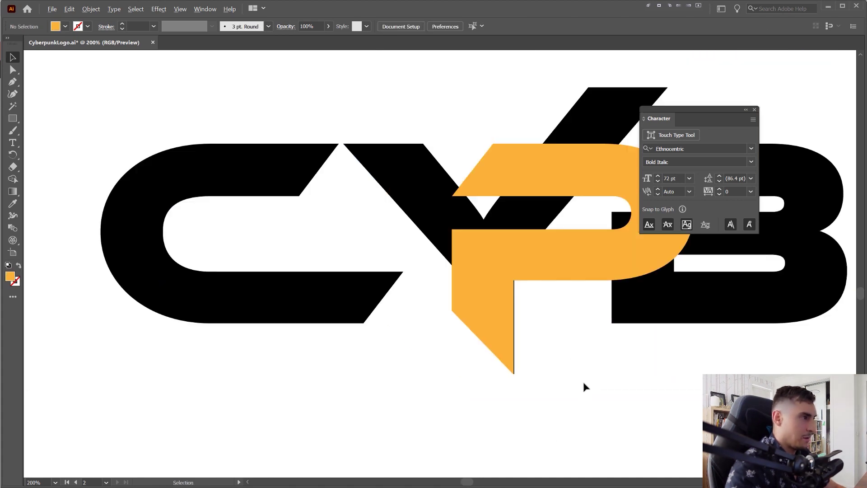
Step: Align the stem tip of the orange P copy with the lower-right corner of the Y's stem
{"action": "scroll", "coordinate": [581, 387], "scroll_direction": "up", "scroll_amount": 2}
{"action": "left_click", "coordinate": [391, 207]}
{"action": "scroll", "coordinate": [390, 206], "scroll_direction": "up", "scroll_amount": 1}
{"action": "left_click_drag", "start_coordinate": [398, 201], "coordinate": [422, 130]}
{"action": "scroll", "coordinate": [398, 212], "scroll_direction": "up", "scroll_amount": 2}
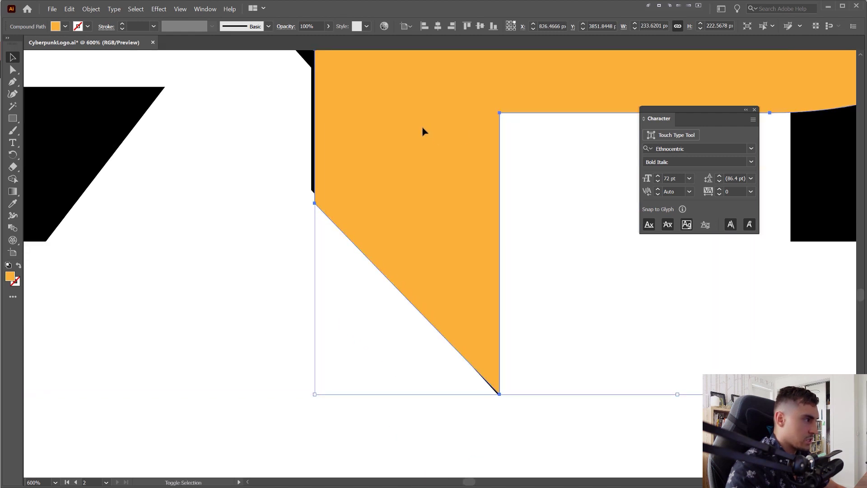
Step: Adjust the lower-left corner of the Y's stem to match the orange copy's slant, and delete the copy
{"action": "key", "text": "a"}
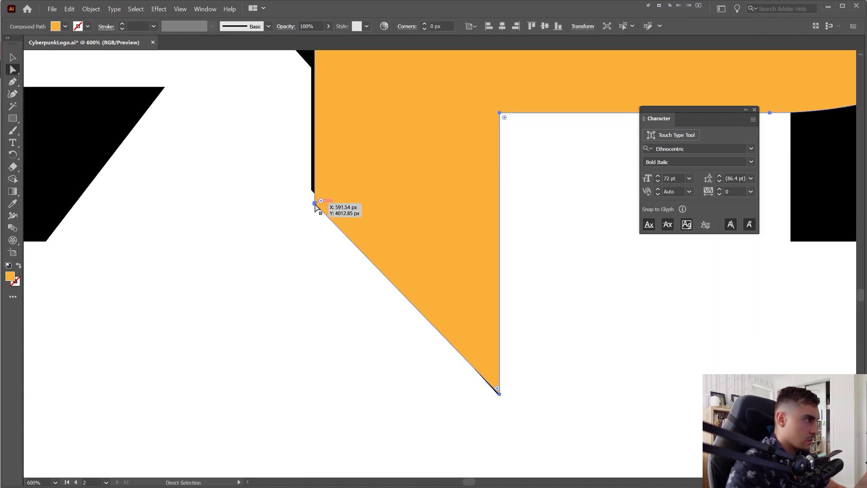
{"action": "scroll", "coordinate": [317, 211], "scroll_direction": "down", "scroll_amount": 2}
{"action": "left_click", "coordinate": [266, 214]}
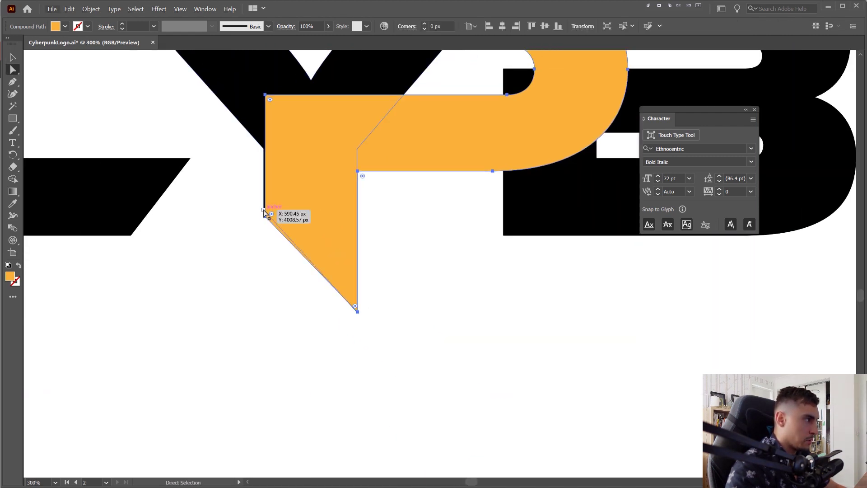
{"action": "scroll", "coordinate": [260, 218], "scroll_direction": "up", "scroll_amount": 3}
{"action": "scroll", "coordinate": [279, 203], "scroll_direction": "down", "scroll_amount": 3}
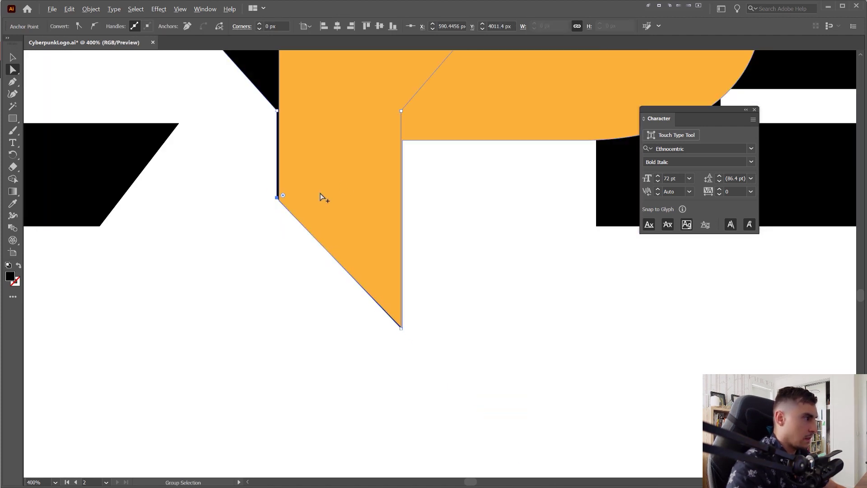
{"action": "left_click", "coordinate": [321, 198]}
{"action": "key", "text": "Delete"}
{"action": "scroll", "coordinate": [466, 276], "scroll_direction": "down", "scroll_amount": 5}
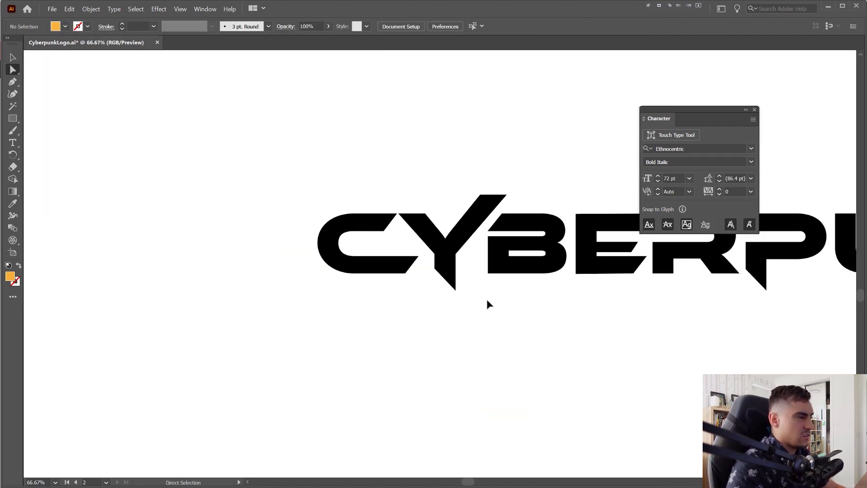
Step: Move the floating Character panel clear of the lettering
{"action": "key", "text": "v"}
{"action": "left_click_drag", "start_coordinate": [538, 184], "coordinate": [387, 182]}
{"action": "left_click_drag", "start_coordinate": [472, 154], "coordinate": [414, 144]}
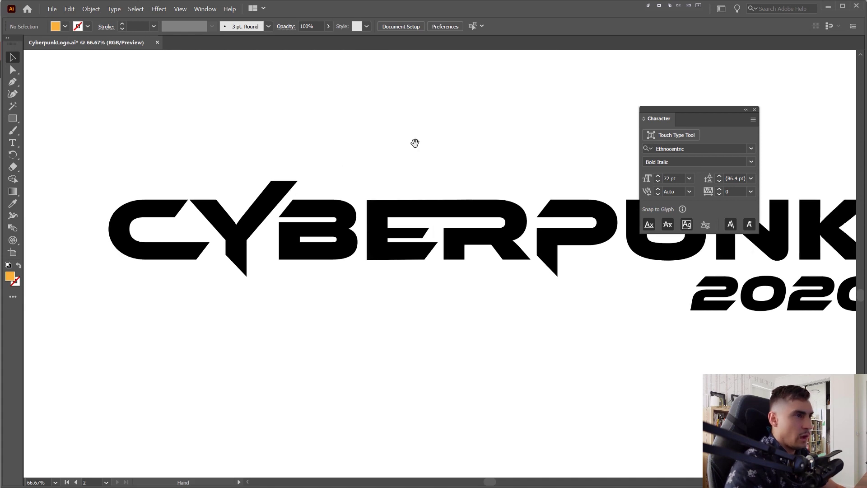
{"action": "left_click_drag", "start_coordinate": [704, 110], "coordinate": [785, 58]}
{"action": "left_click_drag", "start_coordinate": [628, 120], "coordinate": [485, 123]}
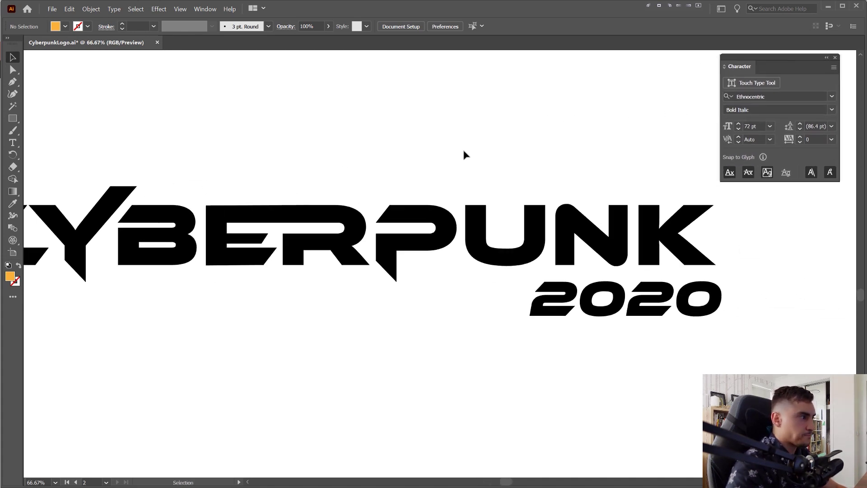
Step: Extend the slanted left end of the P's upper arm slightly to the left, past the edge of its stem
{"action": "scroll", "coordinate": [387, 204], "scroll_direction": "up", "scroll_amount": 3}
{"action": "key", "text": "a"}
{"action": "scroll", "coordinate": [387, 163], "scroll_direction": "down", "scroll_amount": 2}
{"action": "left_click_drag", "start_coordinate": [395, 141], "coordinate": [346, 221]}
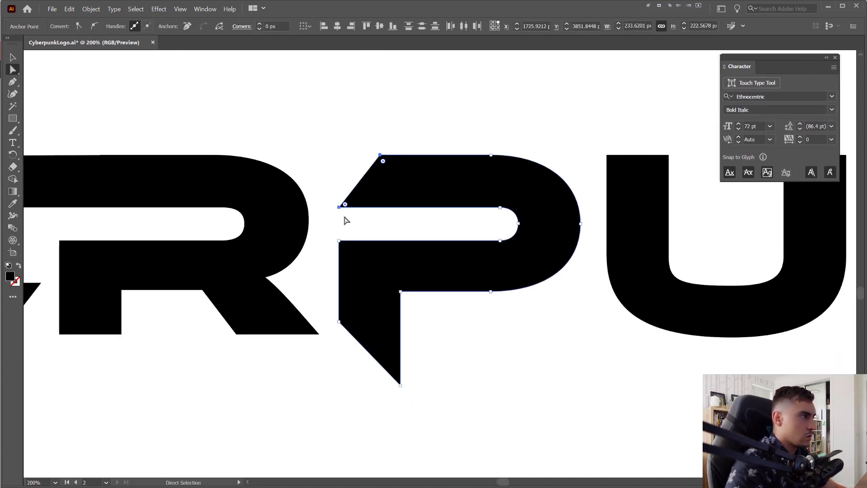
{"action": "left_click_drag", "start_coordinate": [496, 93], "coordinate": [437, 142]}
{"action": "scroll", "coordinate": [438, 140], "scroll_direction": "down", "scroll_amount": 5}
{"action": "left_click_drag", "start_coordinate": [486, 109], "coordinate": [486, 149]}
{"action": "left_click", "coordinate": [482, 136]}
{"action": "scroll", "coordinate": [480, 154], "scroll_direction": "down", "scroll_amount": 3}
{"action": "scroll", "coordinate": [487, 149], "scroll_direction": "up", "scroll_amount": 3}
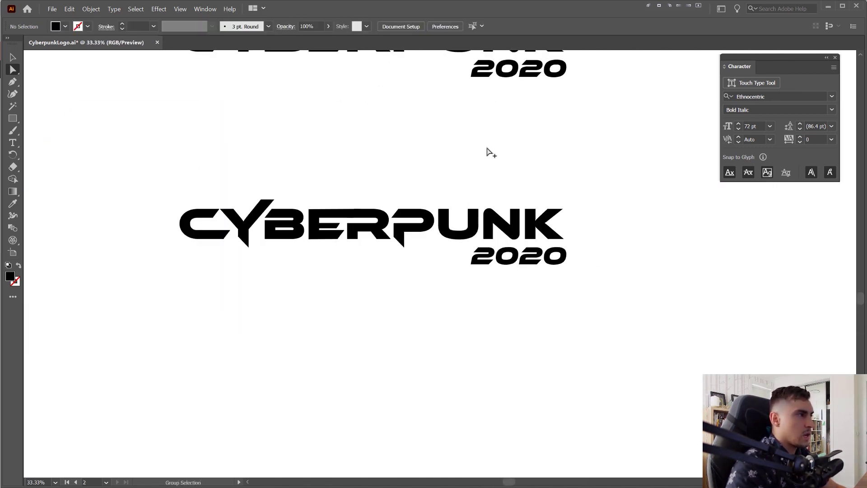
Step: Draw a narrow vertical rectangle across the bottom curve of the U and centre it horizontally with the letter
{"action": "scroll", "coordinate": [475, 221], "scroll_direction": "up", "scroll_amount": 2}
{"action": "scroll", "coordinate": [441, 264], "scroll_direction": "up", "scroll_amount": 3}
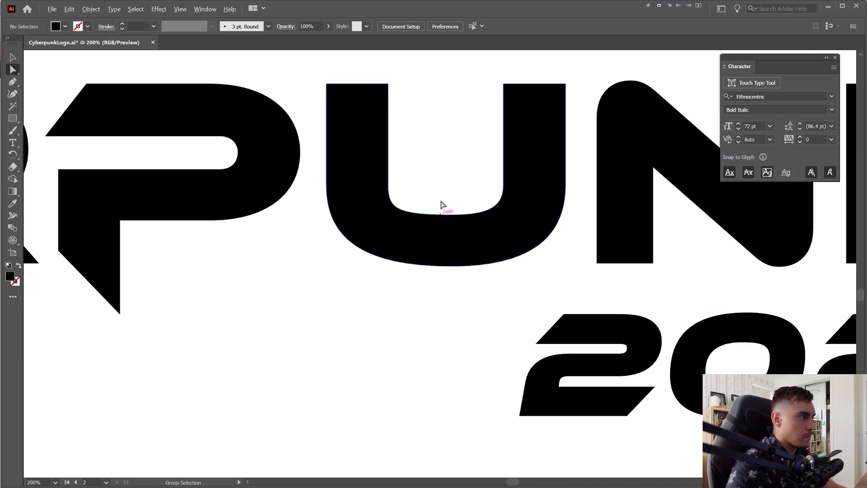
{"action": "left_click_drag", "start_coordinate": [434, 183], "coordinate": [448, 279]}
{"action": "key", "text": "v"}
{"action": "left_click", "coordinate": [472, 231], "text": "shift"}
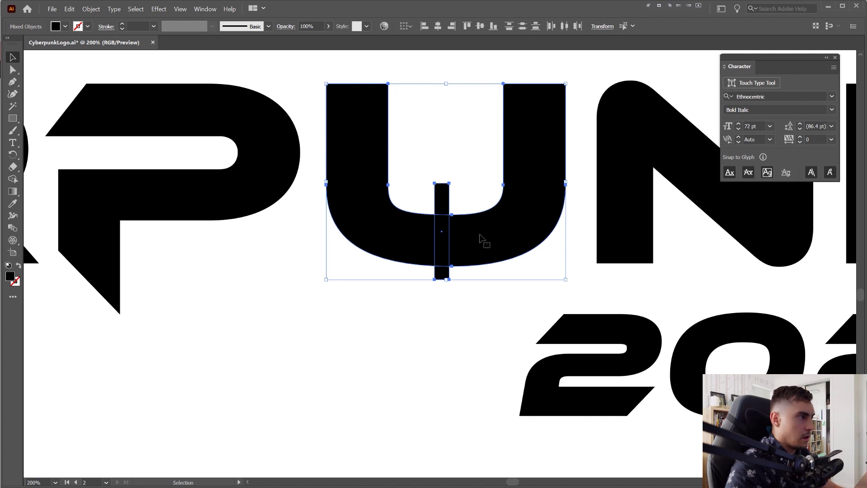
{"action": "left_click", "coordinate": [438, 26]}
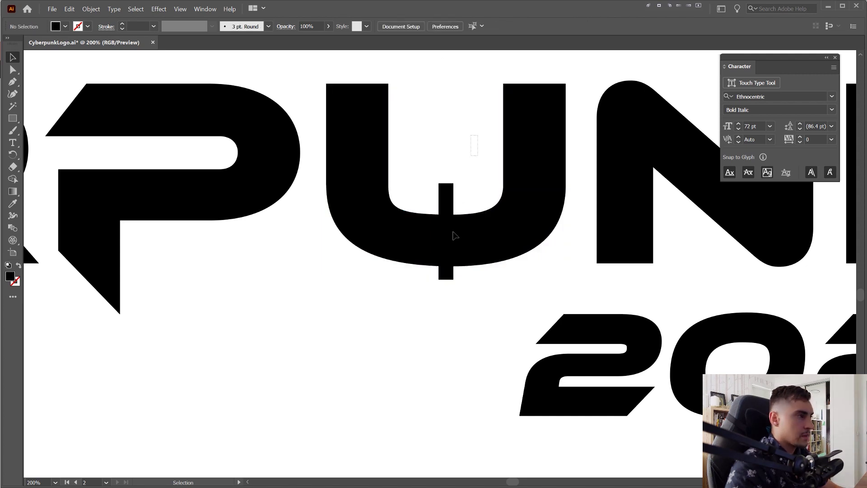
Step: Cut the rectangle's area out of the U with Shape Builder, splitting the letter into two halves with a narrow gap
{"action": "scroll", "coordinate": [453, 233], "scroll_direction": "up", "scroll_amount": 1}
{"action": "key", "text": "shift+m"}
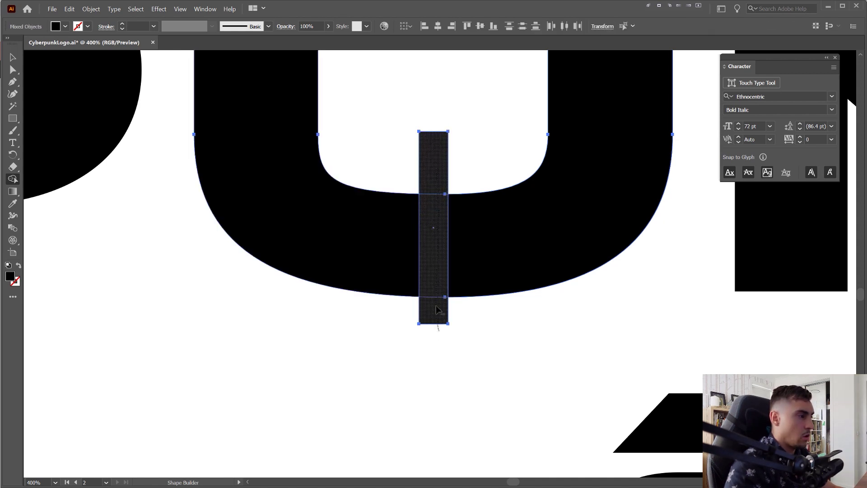
{"action": "left_click_drag", "start_coordinate": [436, 306], "coordinate": [449, 307]}
{"action": "key", "text": "v"}
{"action": "scroll", "coordinate": [503, 310], "scroll_direction": "down", "scroll_amount": 1}
{"action": "left_click", "coordinate": [503, 340]}
{"action": "scroll", "coordinate": [504, 338], "scroll_direction": "down", "scroll_amount": 1}
{"action": "left_click_drag", "start_coordinate": [511, 340], "coordinate": [459, 310]}
Step: Slant the cut end of the U's left half by moving its upper corner left, and smooth the inner curve
{"action": "key", "text": "a"}
{"action": "left_click", "coordinate": [437, 321]}
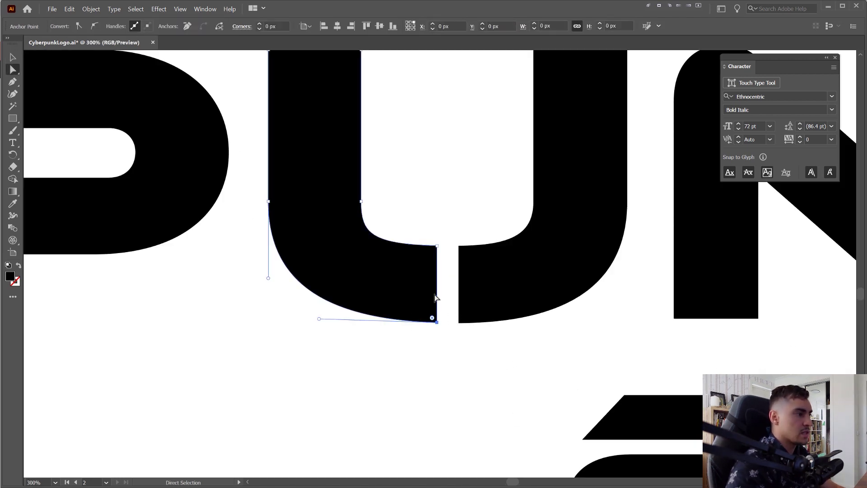
{"action": "left_click", "coordinate": [436, 246]}
{"action": "left_click_drag", "start_coordinate": [437, 246], "coordinate": [414, 246]}
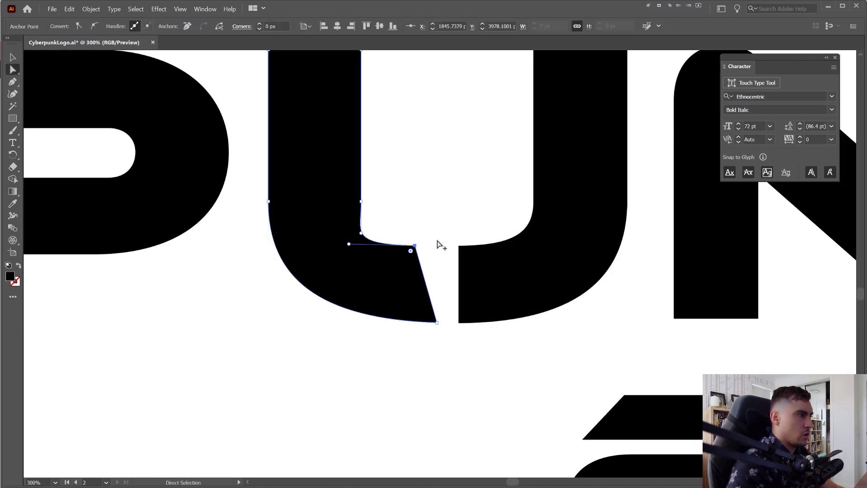
{"action": "scroll", "coordinate": [437, 246], "scroll_direction": "up", "scroll_amount": 2}
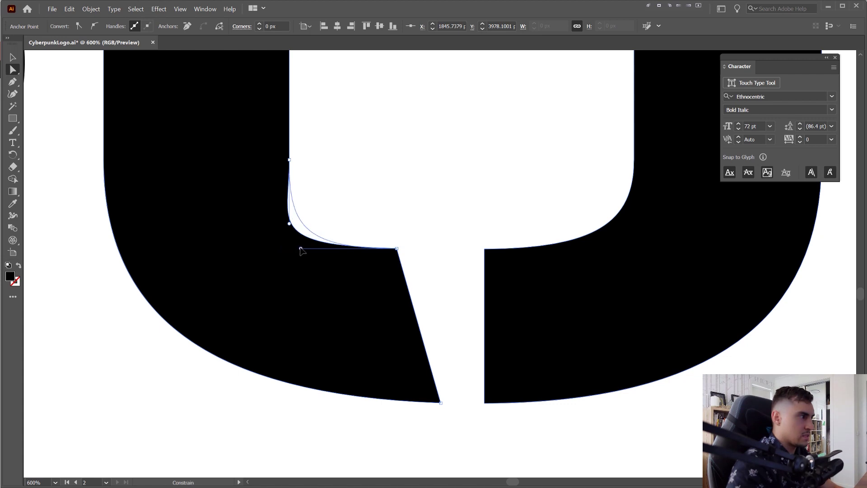
{"action": "left_click", "coordinate": [360, 194]}
{"action": "scroll", "coordinate": [356, 198], "scroll_direction": "down", "scroll_amount": 10}
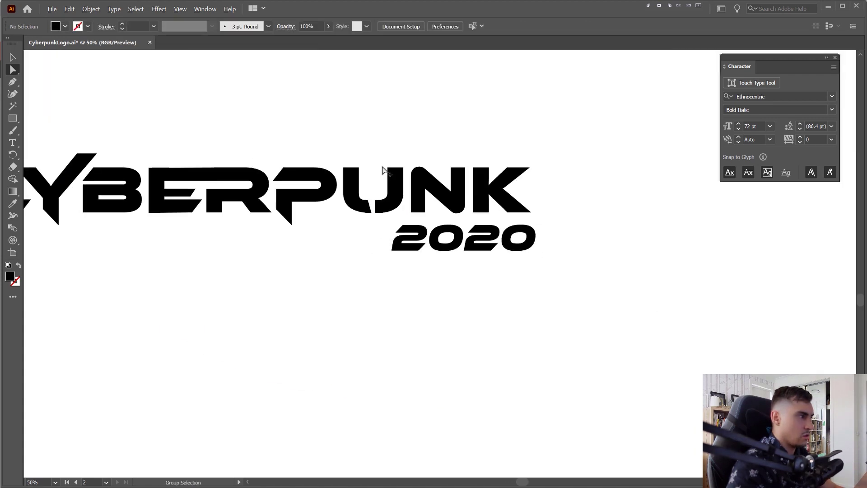
Step: Slant the cut end of the U's right half by moving its upper corner right, and smooth the inner curve
{"action": "scroll", "coordinate": [384, 95], "scroll_direction": "up", "scroll_amount": 8}
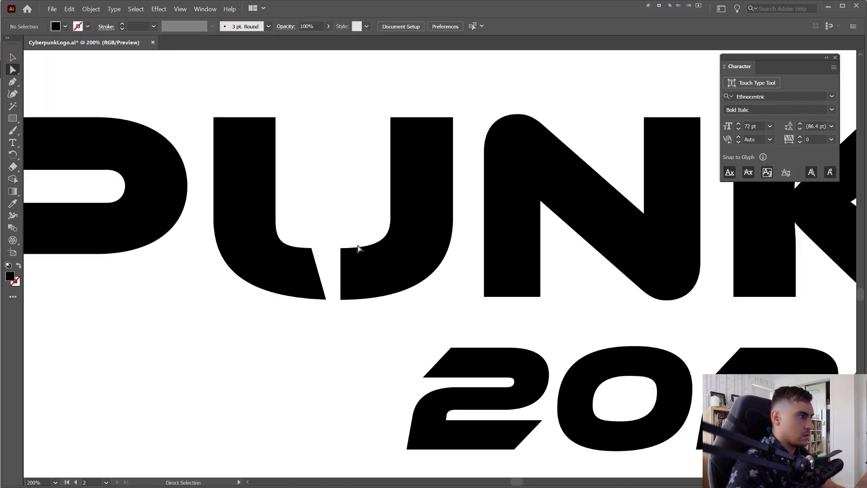
{"action": "left_click", "coordinate": [342, 241]}
{"action": "key", "text": "shift+Right"}
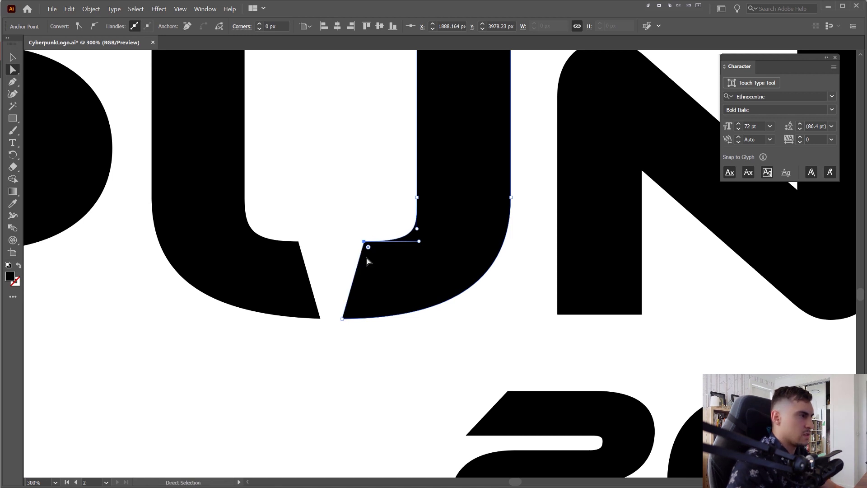
{"action": "left_click_drag", "start_coordinate": [419, 242], "coordinate": [402, 242]}
{"action": "left_click", "coordinate": [370, 184]}
{"action": "scroll", "coordinate": [370, 183], "scroll_direction": "down", "scroll_amount": 7}
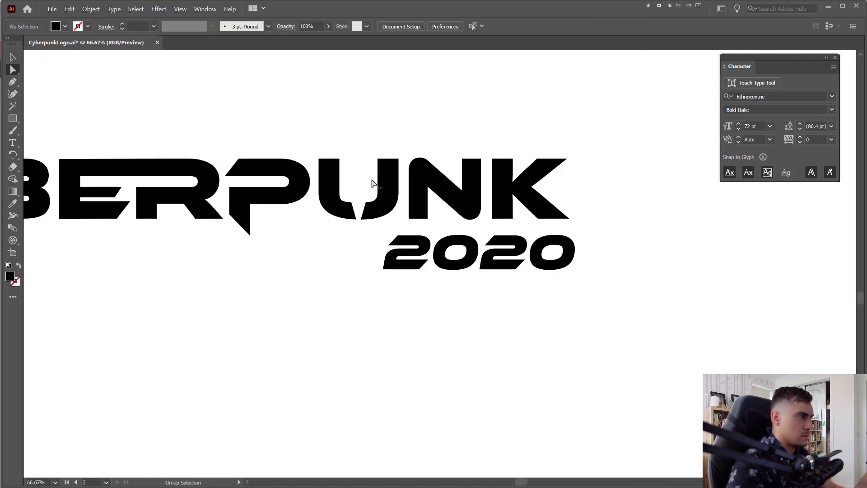
Step: Extend the N's right stem above the word and give it a slanted top with the left corner lower
{"action": "left_click_drag", "start_coordinate": [366, 125], "coordinate": [445, 124]}
{"action": "scroll", "coordinate": [444, 124], "scroll_direction": "down", "scroll_amount": 2}
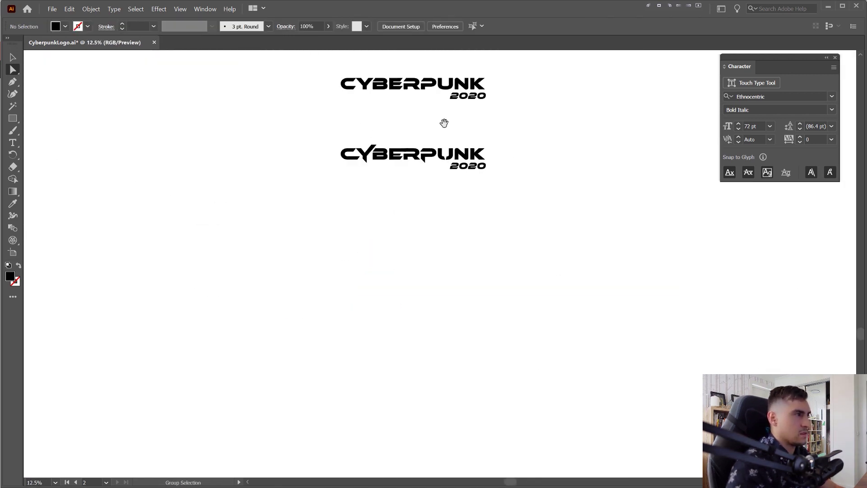
{"action": "scroll", "coordinate": [444, 123], "scroll_direction": "up", "scroll_amount": 4}
{"action": "left_click_drag", "start_coordinate": [505, 185], "coordinate": [530, 149]}
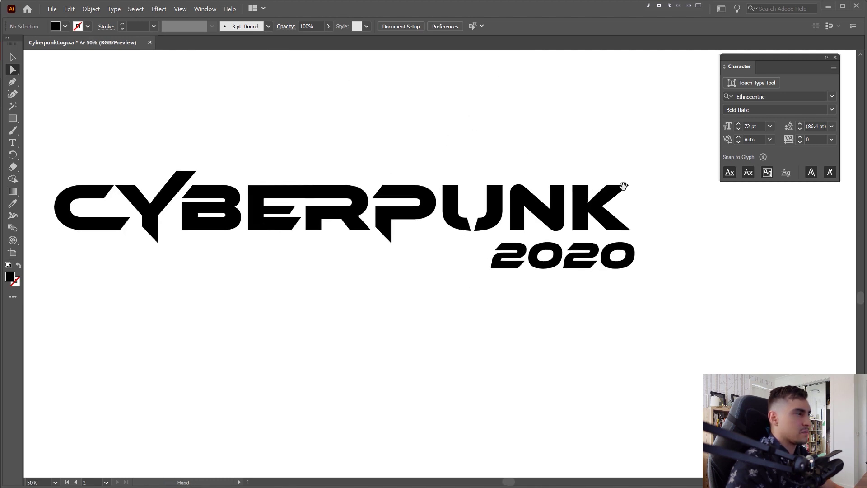
{"action": "scroll", "coordinate": [624, 185], "scroll_direction": "up", "scroll_amount": 2}
{"action": "left_click_drag", "start_coordinate": [581, 188], "coordinate": [497, 126]}
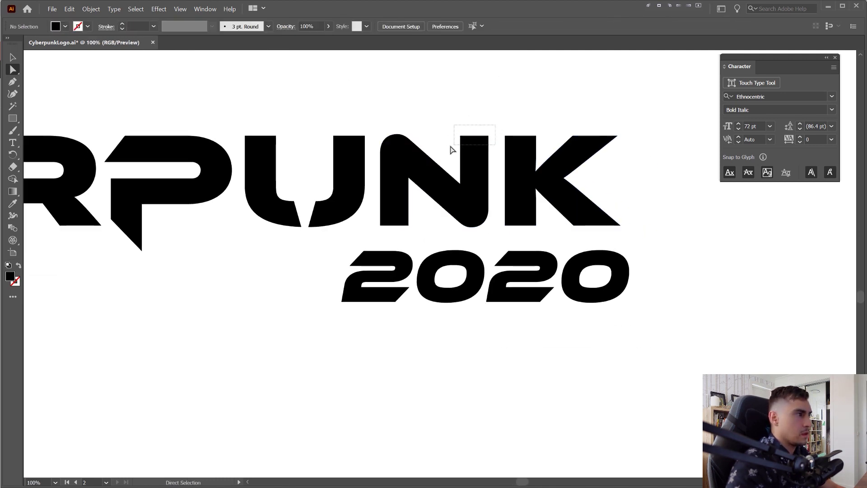
{"action": "left_click_drag", "start_coordinate": [451, 147], "coordinate": [459, 127]}
{"action": "left_click", "coordinate": [544, 108]}
{"action": "scroll", "coordinate": [512, 113], "scroll_direction": "down", "scroll_amount": 1}
{"action": "scroll", "coordinate": [481, 108], "scroll_direction": "up", "scroll_amount": 2}
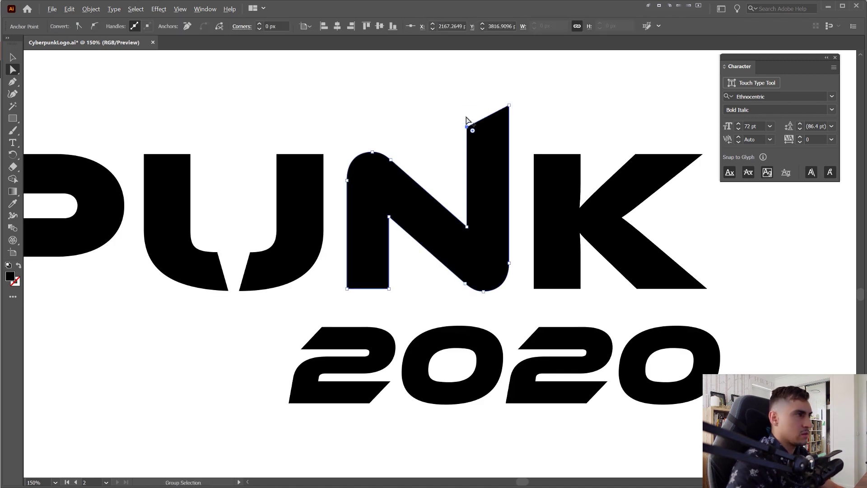
{"action": "left_click", "coordinate": [466, 118]}
Step: Try extending the K's diagonal leg down and outward to the baseline of 2020
{"action": "scroll", "coordinate": [470, 126], "scroll_direction": "down", "scroll_amount": 5}
{"action": "scroll", "coordinate": [505, 136], "scroll_direction": "up", "scroll_amount": 4}
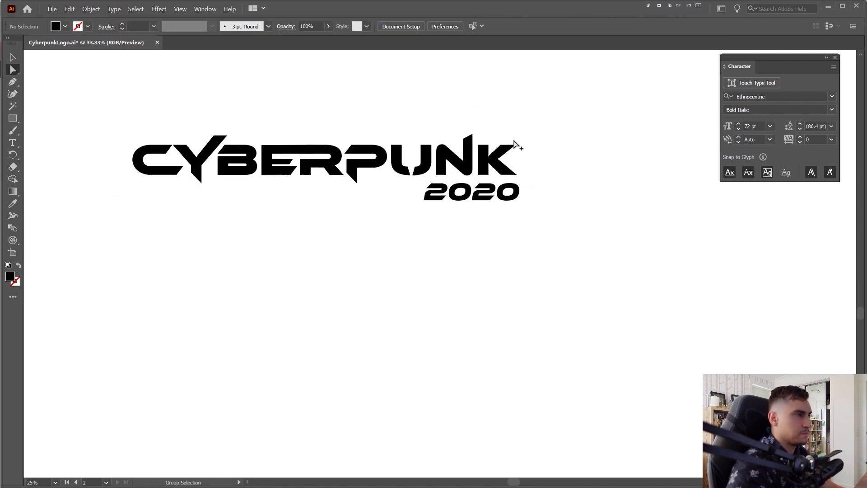
{"action": "left_click_drag", "start_coordinate": [527, 238], "coordinate": [461, 253]}
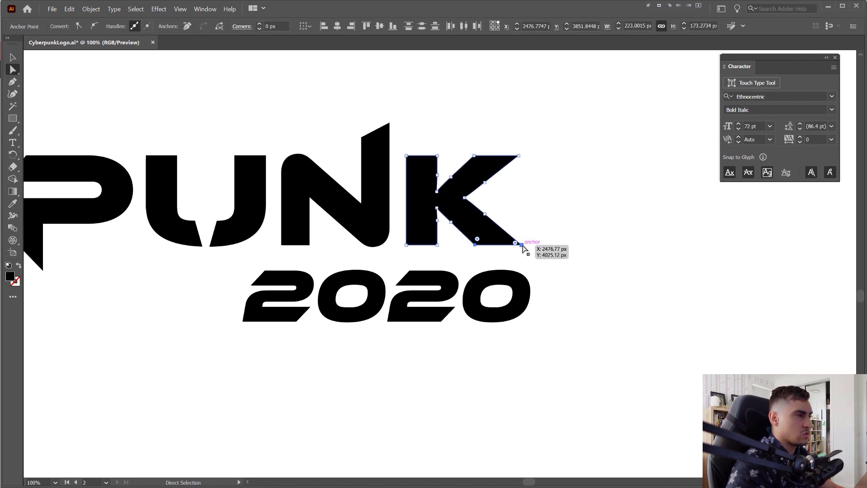
{"action": "left_click_drag", "start_coordinate": [523, 248], "coordinate": [604, 322]}
{"action": "key", "text": "v"}
{"action": "left_click", "coordinate": [544, 318]}
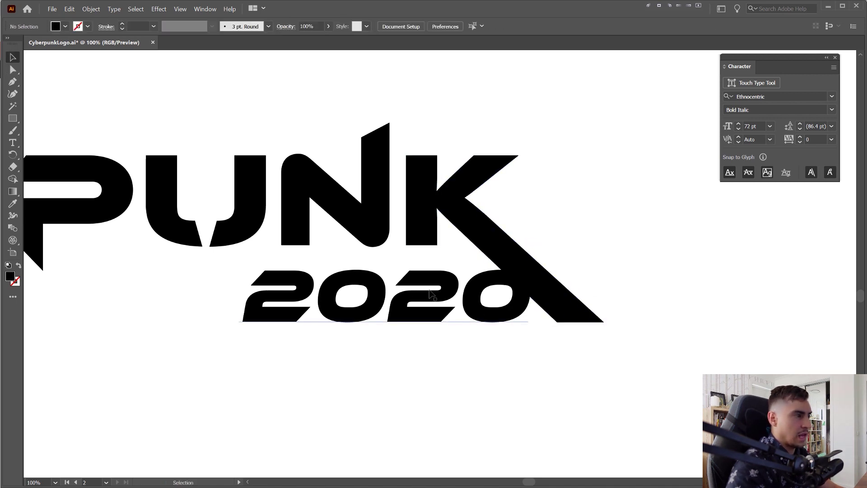
Step: Try moving 2020 left, clear of the K's leg, and scaling it down beneath PUNK
{"action": "left_click_drag", "start_coordinate": [464, 293], "coordinate": [388, 294]}
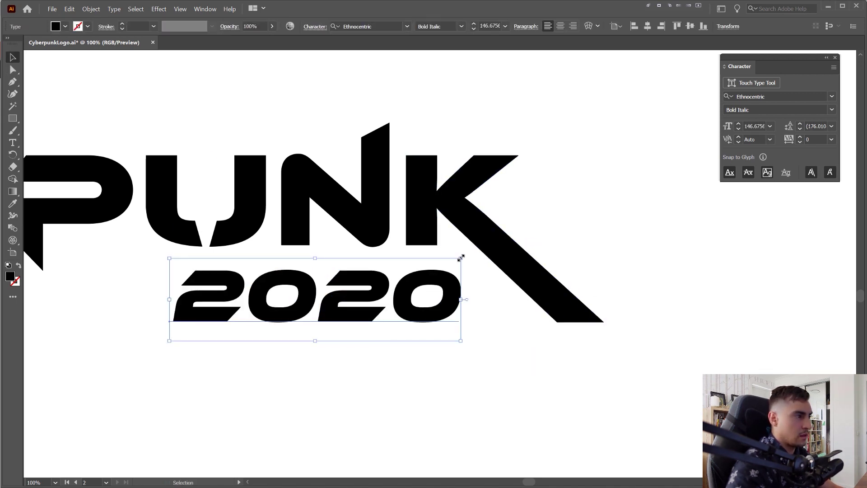
{"action": "left_click_drag", "start_coordinate": [461, 258], "coordinate": [406, 274]}
{"action": "left_click_drag", "start_coordinate": [402, 303], "coordinate": [459, 322]}
{"action": "left_click", "coordinate": [484, 352]}
{"action": "scroll", "coordinate": [484, 352], "scroll_direction": "down", "scroll_amount": 2}
{"action": "left_click", "coordinate": [492, 355]}
{"action": "scroll", "coordinate": [492, 356], "scroll_direction": "down", "scroll_amount": 2}
{"action": "left_click_drag", "start_coordinate": [580, 274], "coordinate": [586, 244]}
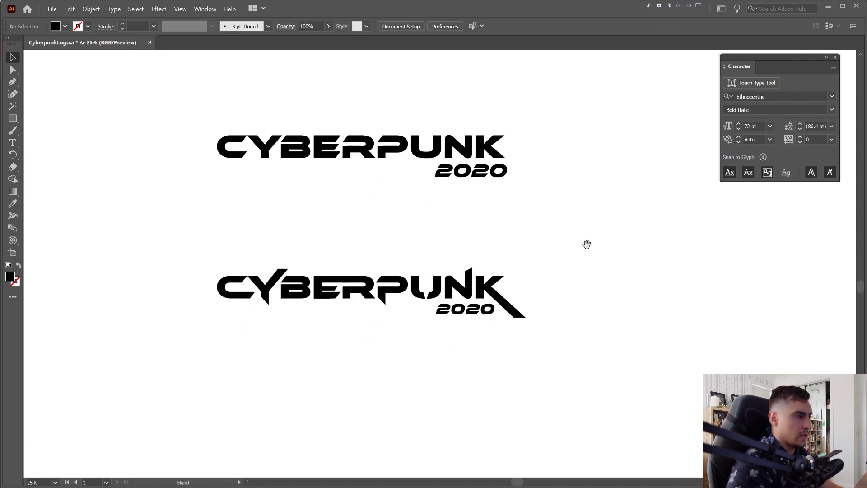
{"action": "scroll", "coordinate": [586, 245], "scroll_direction": "down", "scroll_amount": 2}
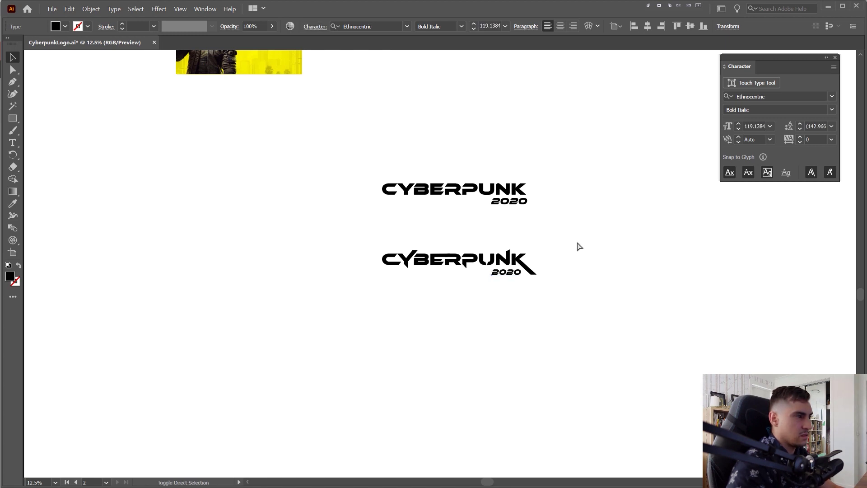
Step: Undo the 2020 and K leg changes, and extend the K's diagonal leg only about halfway down beside 2020
{"action": "scroll", "coordinate": [510, 273], "scroll_direction": "up", "scroll_amount": 5}
{"action": "key", "text": "a"}
{"action": "left_click", "coordinate": [508, 280]}
{"action": "scroll", "coordinate": [531, 286], "scroll_direction": "up", "scroll_amount": 1}
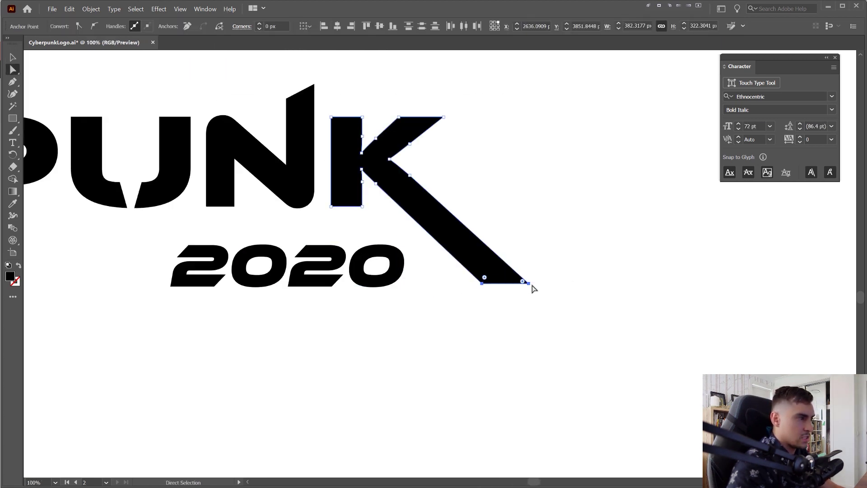
{"action": "key", "text": "ctrl+z"}
{"action": "key", "text": "ctrl+z"}
{"action": "key", "text": "ctrl+z"}
{"action": "key", "text": "ctrl+z"}
{"action": "left_click_drag", "start_coordinate": [458, 195], "coordinate": [453, 261]}
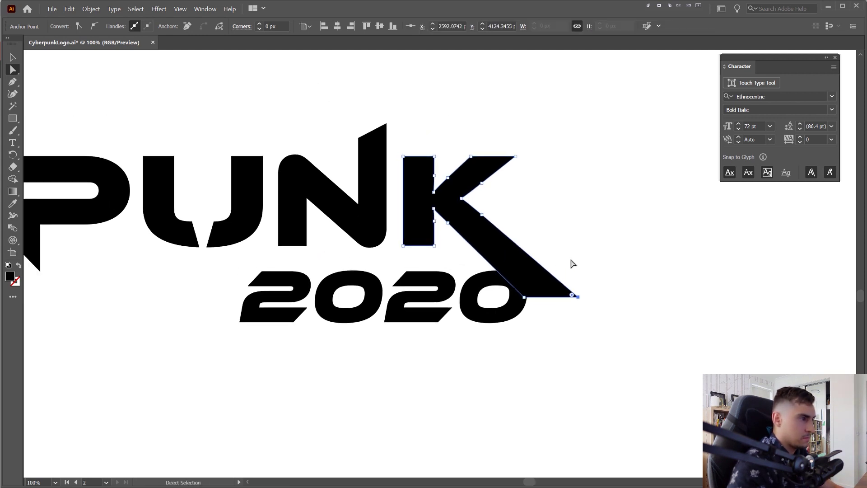
Step: Move 2020 left and scale it down slightly so it sits beneath PUNK, clear of the K's leg
{"action": "key", "text": "v"}
{"action": "left_click", "coordinate": [449, 311]}
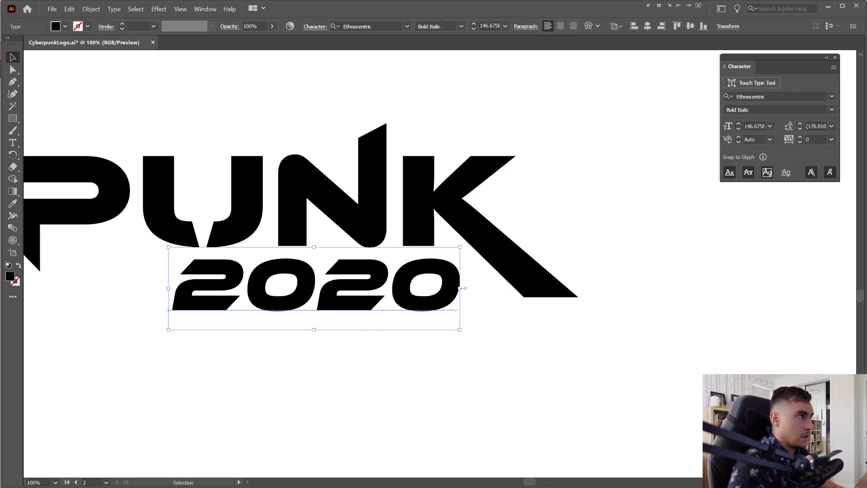
{"action": "scroll", "coordinate": [439, 26], "scroll_direction": "up", "scroll_amount": 1}
{"action": "scroll", "coordinate": [439, 26], "scroll_direction": "down", "scroll_amount": 1}
{"action": "mouse_move", "coordinate": [456, 277]}
{"action": "left_mouse_down"}
{"action": "mouse_move", "coordinate": [474, 287]}
{"action": "mouse_move", "coordinate": [449, 266]}
{"action": "mouse_move", "coordinate": [472, 281]}
{"action": "left_mouse_up"}
{"action": "left_click", "coordinate": [609, 220]}
{"action": "scroll", "coordinate": [609, 220], "scroll_direction": "down", "scroll_amount": 2}
{"action": "left_click_drag", "start_coordinate": [618, 232], "coordinate": [586, 232]}
{"action": "scroll", "coordinate": [585, 233], "scroll_direction": "down", "scroll_amount": 2}
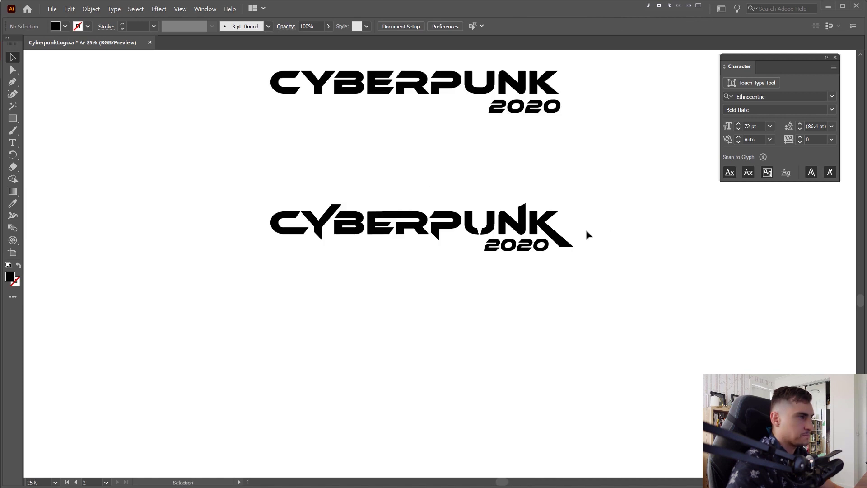
Step: Lower the foot of the K's diagonal leg to line up with the baseline of 2020
{"action": "scroll", "coordinate": [585, 233], "scroll_direction": "up", "scroll_amount": 3}
{"action": "left_click", "coordinate": [523, 269]}
{"action": "scroll", "coordinate": [522, 271], "scroll_direction": "up", "scroll_amount": 2}
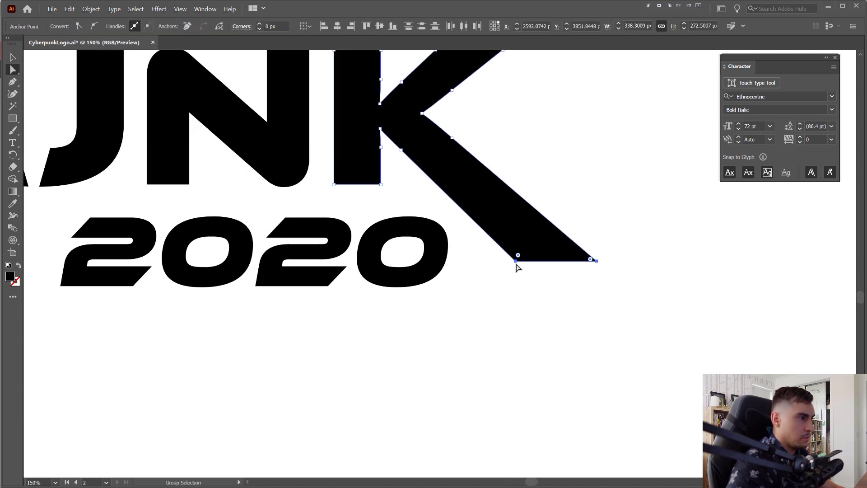
{"action": "left_click_drag", "start_coordinate": [517, 265], "coordinate": [528, 291]}
{"action": "scroll", "coordinate": [583, 190], "scroll_direction": "down", "scroll_amount": 6}
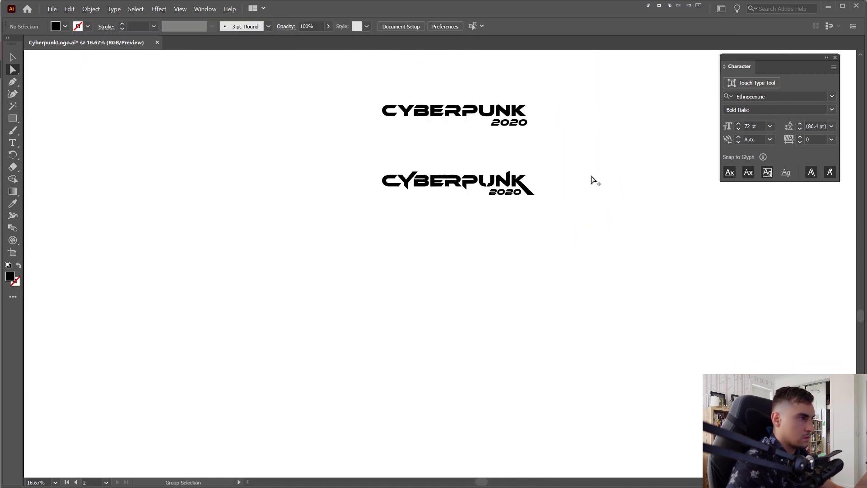
Step: Delete the extra anchor on the upper edge of the K's leg and narrow the leg by nudging its outer corner left
{"action": "scroll", "coordinate": [534, 198], "scroll_direction": "up", "scroll_amount": 4}
{"action": "left_click_drag", "start_coordinate": [533, 251], "coordinate": [472, 240]}
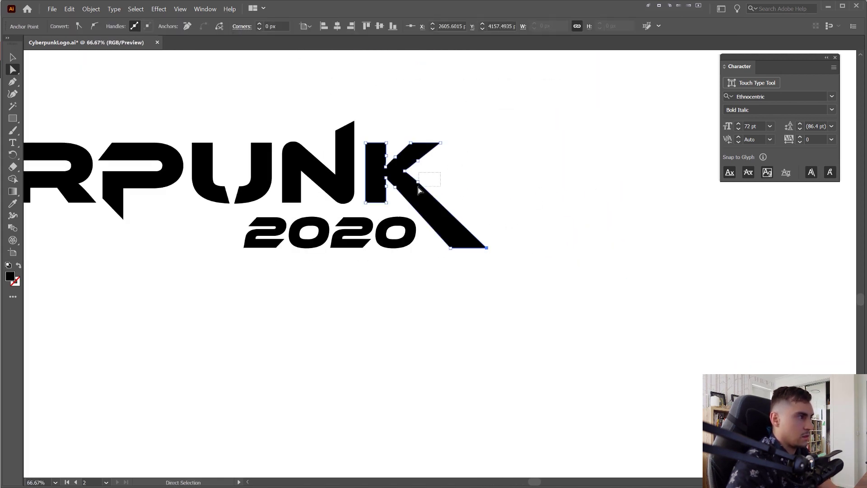
{"action": "scroll", "coordinate": [417, 176], "scroll_direction": "up", "scroll_amount": 3}
{"action": "left_click", "coordinate": [402, 199]}
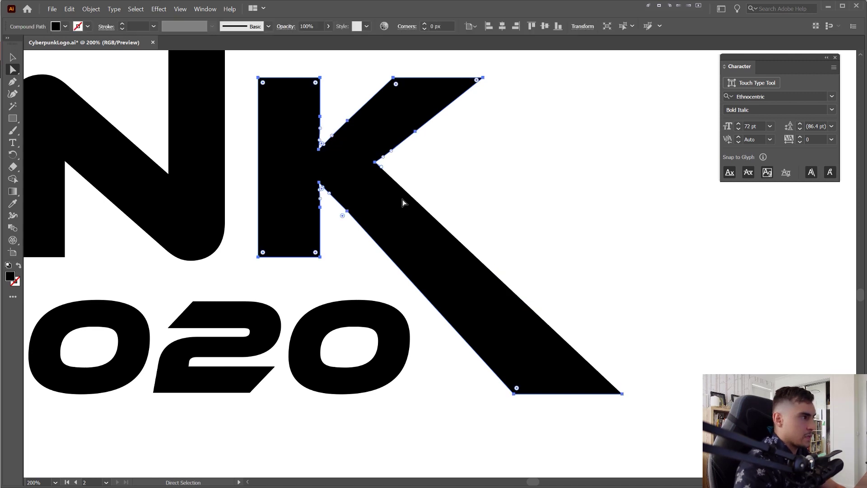
{"action": "left_click_drag", "start_coordinate": [630, 291], "coordinate": [570, 400]}
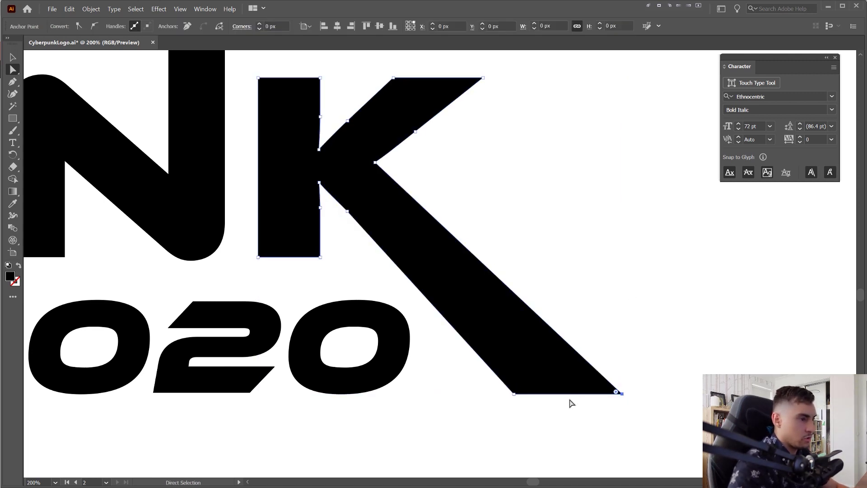
{"action": "key", "text": "shift+Left"}
{"action": "key", "text": "shift+Left"}
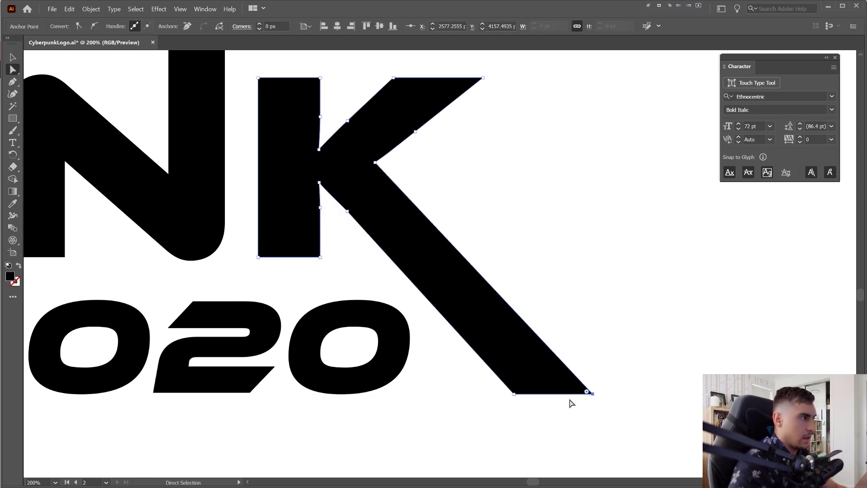
{"action": "key", "text": "v"}
{"action": "scroll", "coordinate": [596, 212], "scroll_direction": "down", "scroll_amount": 5}
{"action": "left_click", "coordinate": [611, 158]}
{"action": "scroll", "coordinate": [613, 216], "scroll_direction": "up", "scroll_amount": 3}
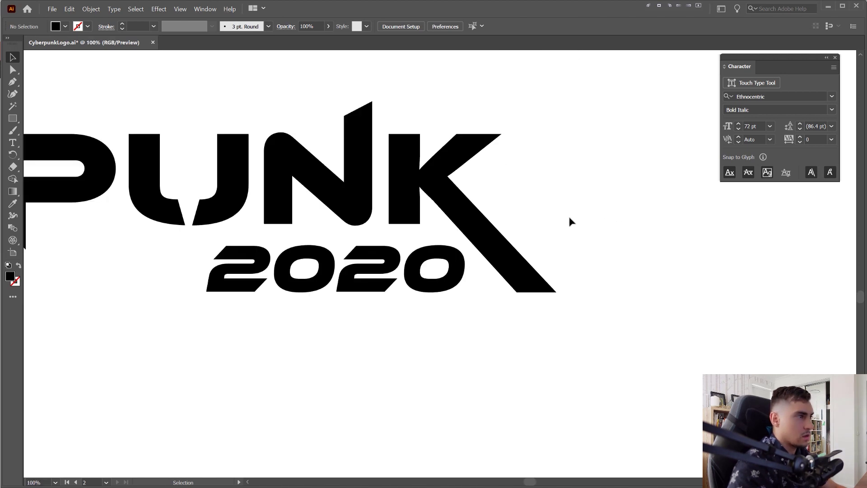
Step: Try slanting the foot of the K's leg by raising its lower inner corner, and undo it
{"action": "key", "text": "a"}
{"action": "left_click", "coordinate": [657, 322]}
{"action": "key", "text": "ctrl+z"}
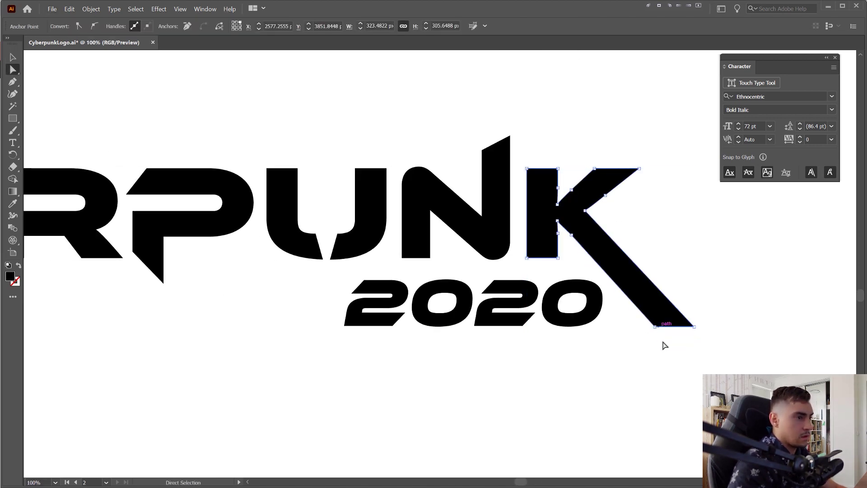
{"action": "left_click_drag", "start_coordinate": [664, 345], "coordinate": [631, 317]}
{"action": "key", "text": "shift+Up"}
{"action": "left_click", "coordinate": [733, 252]}
{"action": "scroll", "coordinate": [725, 240], "scroll_direction": "down", "scroll_amount": 3}
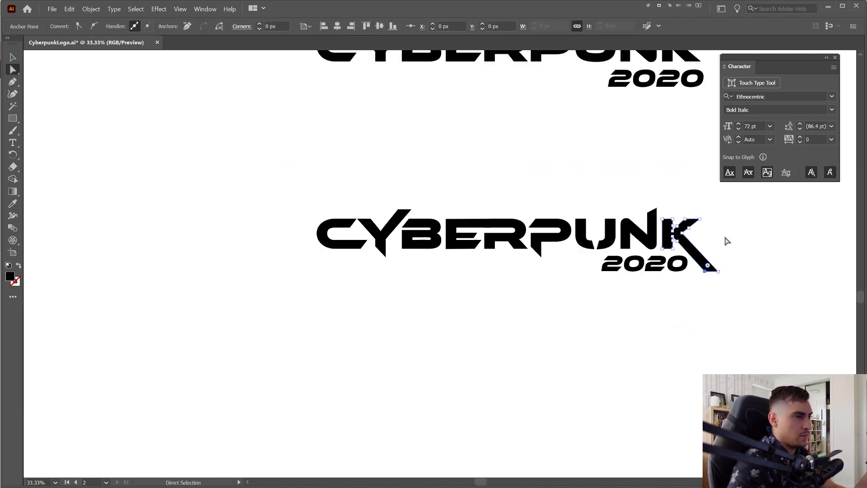
{"action": "scroll", "coordinate": [587, 238], "scroll_direction": "up", "scroll_amount": 5}
{"action": "left_click", "coordinate": [509, 322]}
{"action": "left_click_drag", "start_coordinate": [509, 322], "coordinate": [510, 295]}
{"action": "left_click", "coordinate": [553, 251]}
{"action": "scroll", "coordinate": [554, 251], "scroll_direction": "down", "scroll_amount": 4}
{"action": "key", "text": "ctrl+z"}
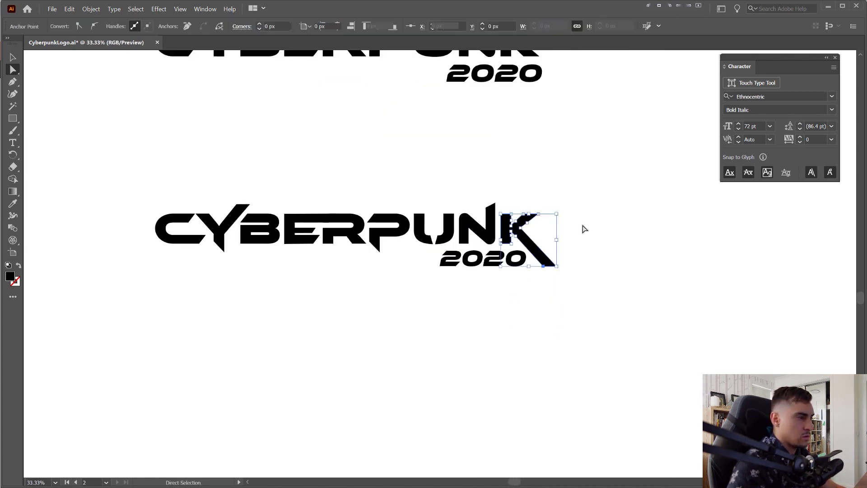
Step: Try shifting the whole foot of the K's leg slightly to the left
{"action": "left_click", "coordinate": [576, 203]}
{"action": "scroll", "coordinate": [553, 255], "scroll_direction": "up", "scroll_amount": 3}
{"action": "left_click_drag", "start_coordinate": [574, 254], "coordinate": [499, 294]}
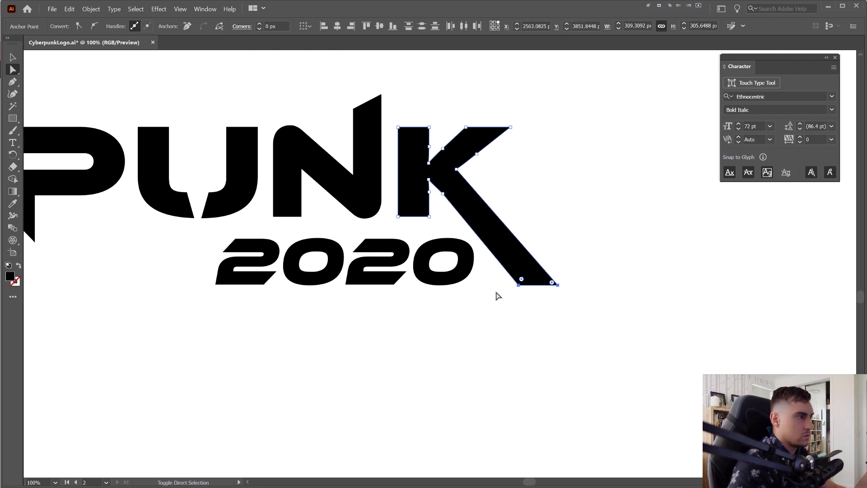
{"action": "left_click", "coordinate": [571, 271]}
{"action": "scroll", "coordinate": [578, 230], "scroll_direction": "down", "scroll_amount": 3}
Step: Delete the extra anchor point on the inner edge of the K's diagonal leg
{"action": "scroll", "coordinate": [549, 222], "scroll_direction": "up", "scroll_amount": 4}
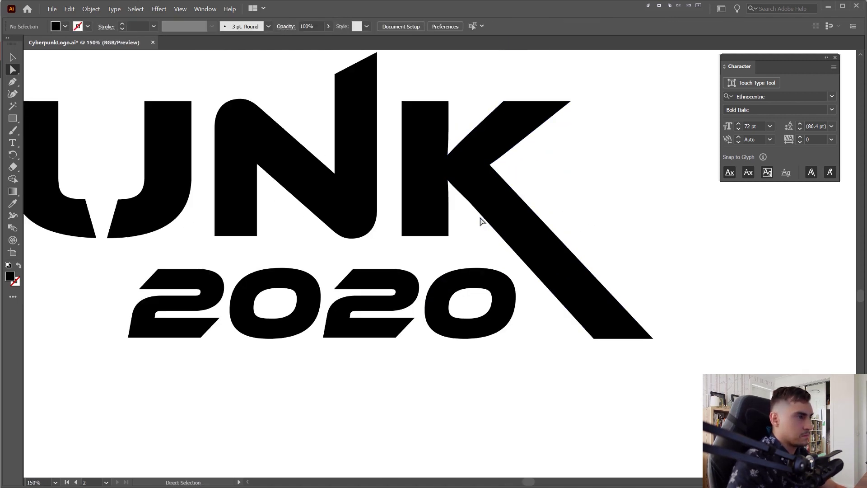
{"action": "left_click", "coordinate": [470, 199]}
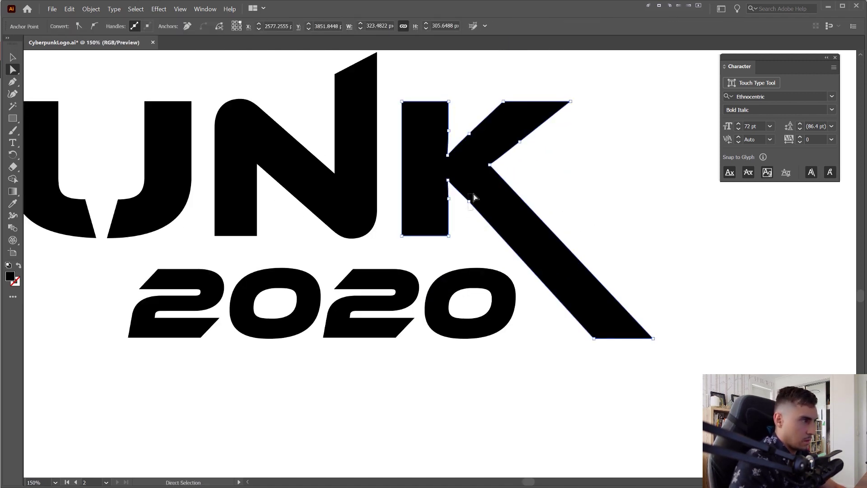
{"action": "key", "text": "ctrl"}
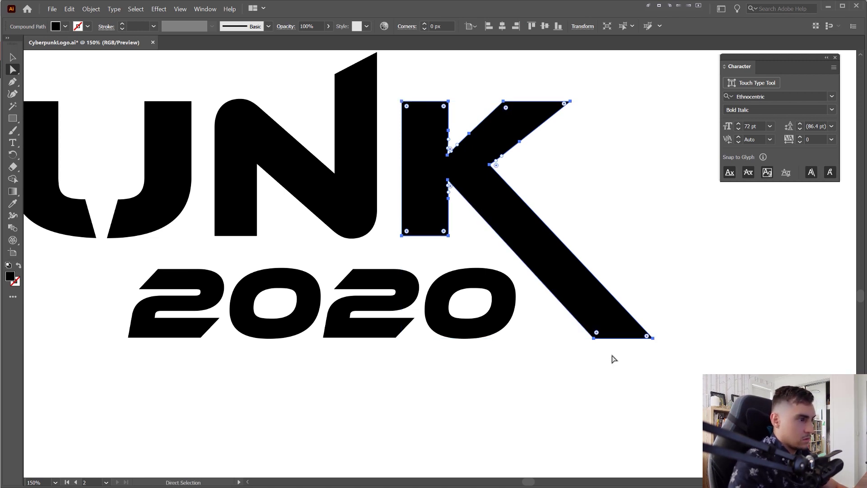
Step: Try reshaping the foot of the K's leg by moving only its inner corner, and undo the change
{"action": "left_click_drag", "start_coordinate": [594, 338], "coordinate": [594, 326]}
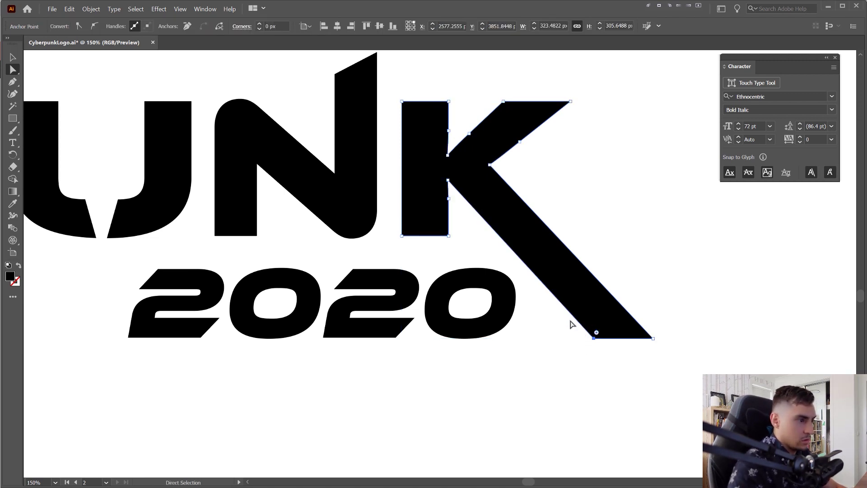
{"action": "left_click", "coordinate": [586, 356]}
{"action": "scroll", "coordinate": [639, 254], "scroll_direction": "down", "scroll_amount": 4}
{"action": "scroll", "coordinate": [576, 247], "scroll_direction": "down", "scroll_amount": 2}
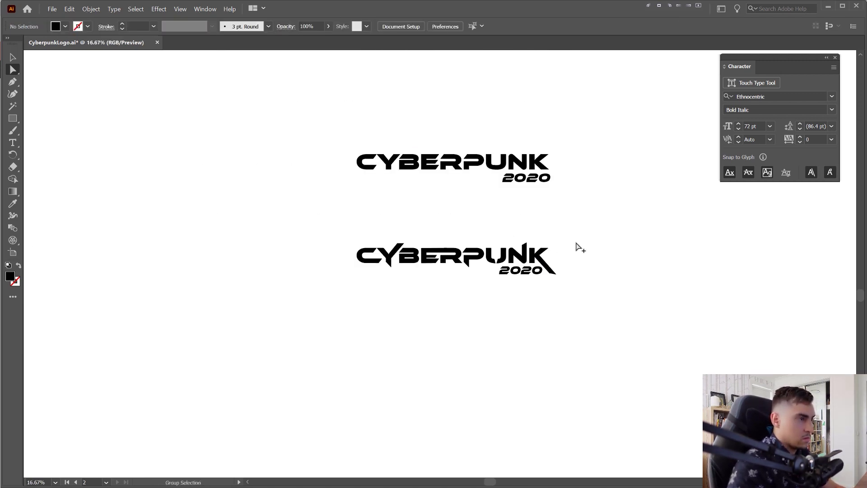
{"action": "scroll", "coordinate": [561, 261], "scroll_direction": "up", "scroll_amount": 2}
{"action": "key", "text": "ctrl+z"}
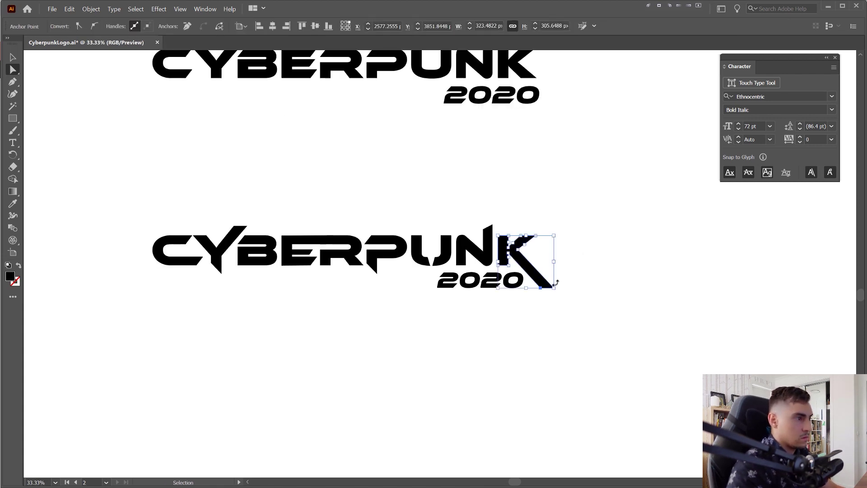
{"action": "left_click", "coordinate": [573, 261]}
Step: Close the Character panel to clear the view of the lettering
{"action": "scroll", "coordinate": [562, 269], "scroll_direction": "up", "scroll_amount": 4}
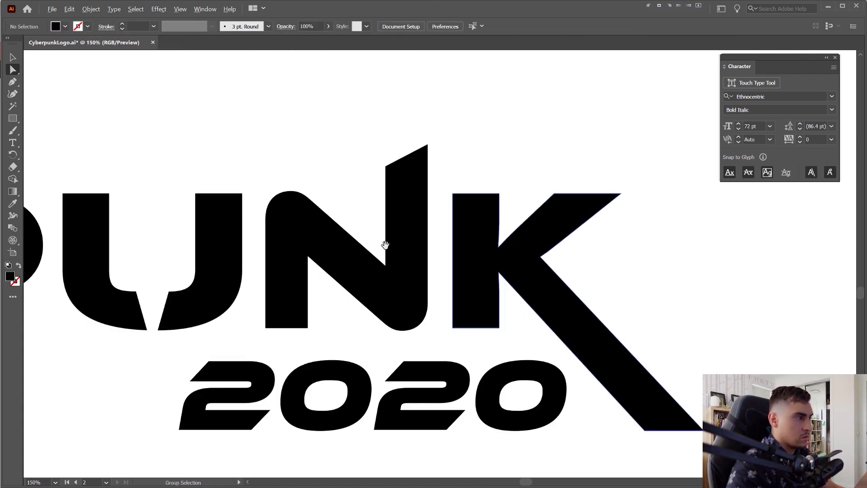
{"action": "left_click_drag", "start_coordinate": [575, 236], "coordinate": [781, 202]}
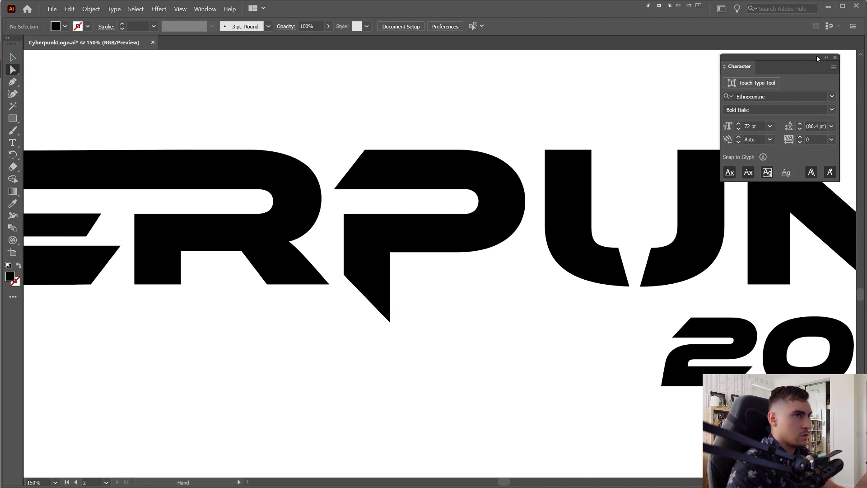
{"action": "left_click", "coordinate": [835, 58]}
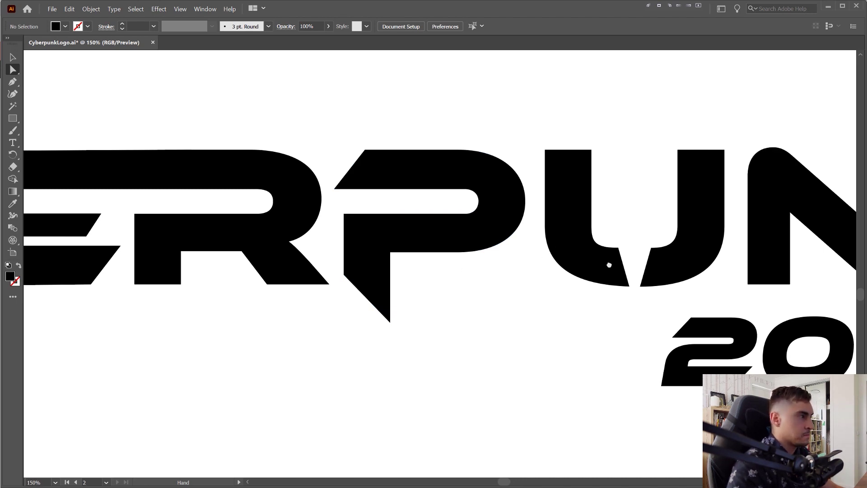
Step: Examine the customized letters and compare them with the Cyberpunk 2077 reference artwork
{"action": "scroll", "coordinate": [609, 265], "scroll_direction": "down", "scroll_amount": 3}
{"action": "scroll", "coordinate": [547, 294], "scroll_direction": "up", "scroll_amount": 3}
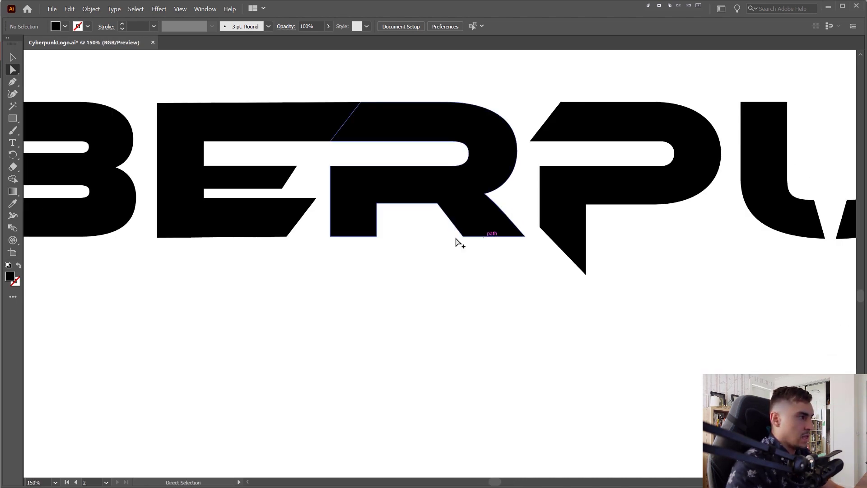
{"action": "scroll", "coordinate": [419, 239], "scroll_direction": "down", "scroll_amount": 1}
{"action": "left_click_drag", "start_coordinate": [406, 226], "coordinate": [359, 279]}
{"action": "left_click", "coordinate": [444, 280]}
{"action": "scroll", "coordinate": [444, 280], "scroll_direction": "down", "scroll_amount": 4}
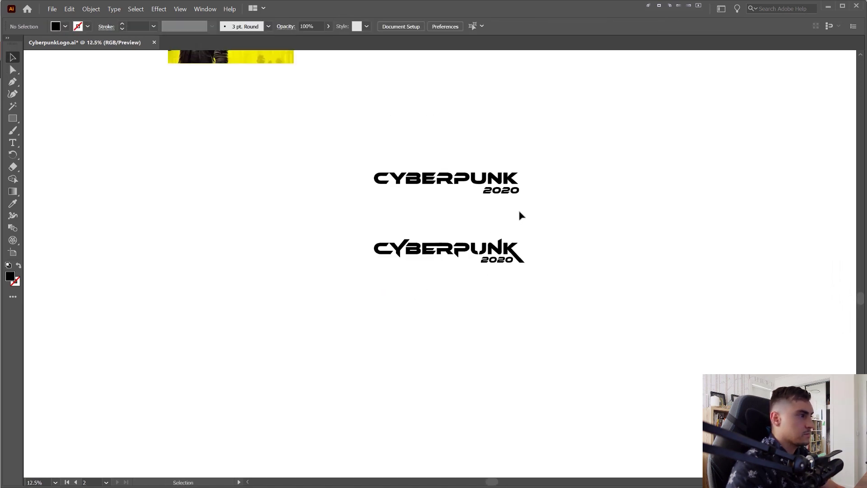
{"action": "scroll", "coordinate": [519, 212], "scroll_direction": "up", "scroll_amount": 2}
{"action": "scroll", "coordinate": [577, 325], "scroll_direction": "up", "scroll_amount": 4}
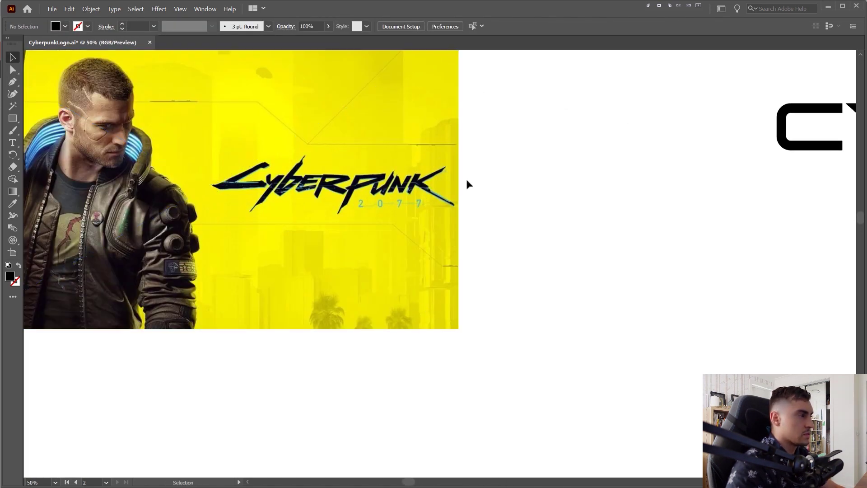
{"action": "left_click_drag", "start_coordinate": [124, 274], "coordinate": [63, 301]}
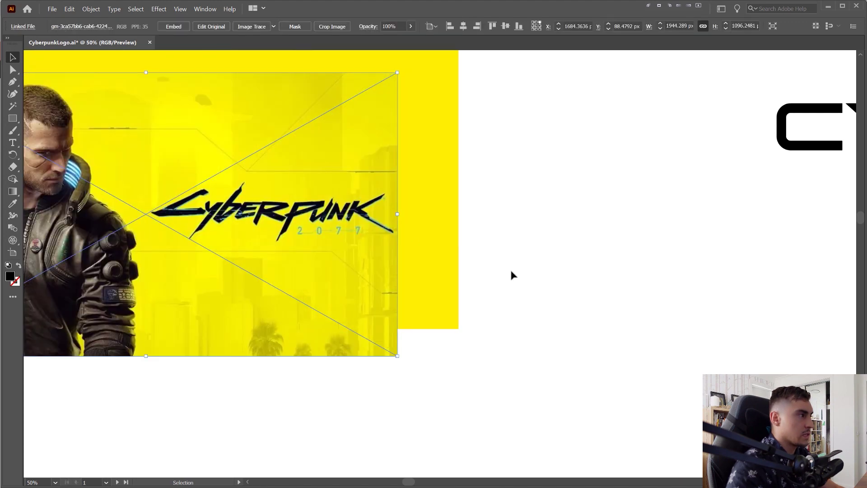
{"action": "key", "text": "ctrl+z"}
{"action": "left_click", "coordinate": [584, 356]}
{"action": "left_click_drag", "start_coordinate": [584, 356], "coordinate": [438, 160]}
{"action": "scroll", "coordinate": [437, 160], "scroll_direction": "down", "scroll_amount": 3}
{"action": "left_click_drag", "start_coordinate": [543, 180], "coordinate": [381, 149]}
{"action": "left_click_drag", "start_coordinate": [440, 294], "coordinate": [426, 285]}
{"action": "scroll", "coordinate": [438, 361], "scroll_direction": "up", "scroll_amount": 4}
{"action": "key", "text": "a"}
{"action": "left_click_drag", "start_coordinate": [462, 348], "coordinate": [135, 362]}
{"action": "key", "text": "ctrl+z"}
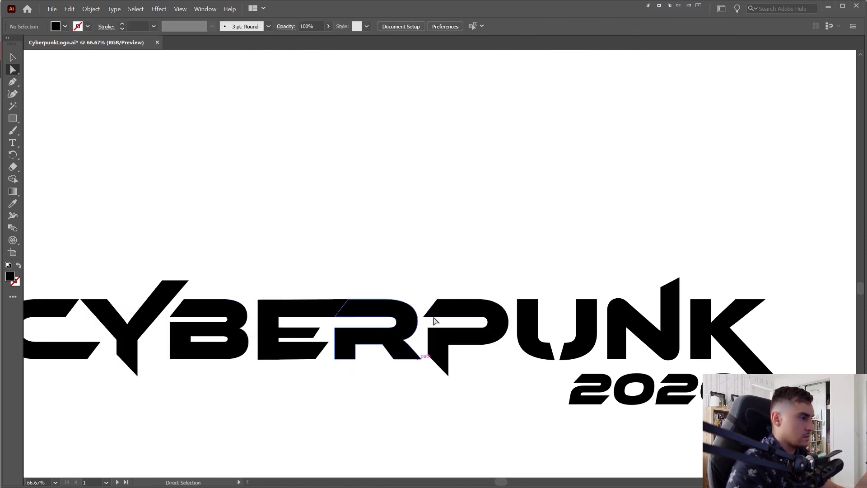
Step: Try stretching the R's left stem down into a long slanted leg, compare the lettering with and without it, and undo it
{"action": "left_click_drag", "start_coordinate": [418, 277], "coordinate": [346, 198]}
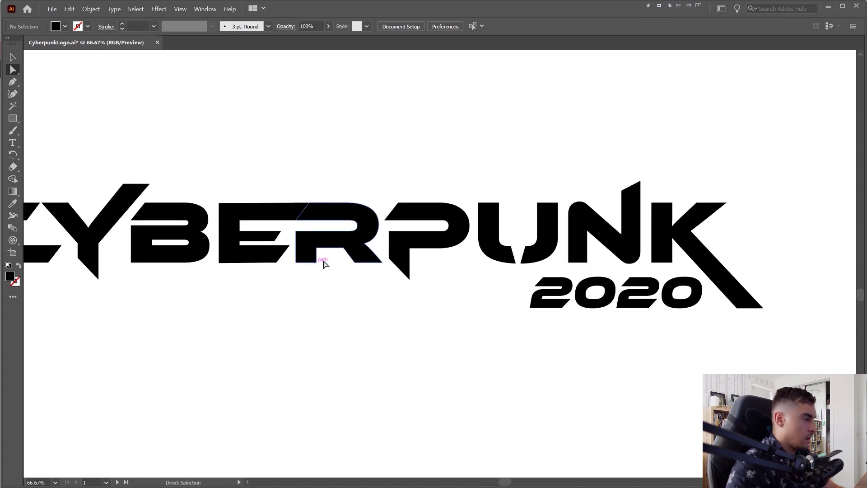
{"action": "left_click_drag", "start_coordinate": [239, 257], "coordinate": [400, 274]}
{"action": "left_click_drag", "start_coordinate": [411, 269], "coordinate": [400, 315]}
{"action": "left_click", "coordinate": [461, 312]}
{"action": "scroll", "coordinate": [464, 310], "scroll_direction": "down", "scroll_amount": 2}
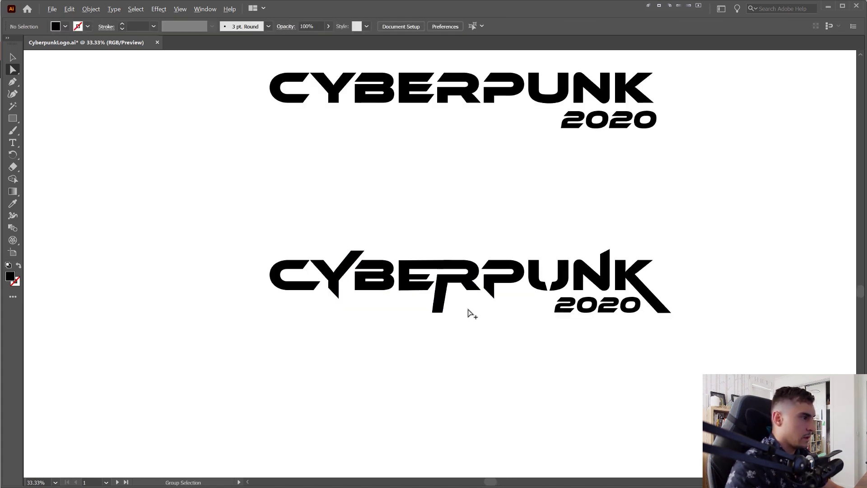
{"action": "scroll", "coordinate": [546, 223], "scroll_direction": "down", "scroll_amount": 2}
{"action": "left_click_drag", "start_coordinate": [546, 226], "coordinate": [536, 246]}
{"action": "key", "text": "ctrl+z"}
{"action": "left_click", "coordinate": [548, 234]}
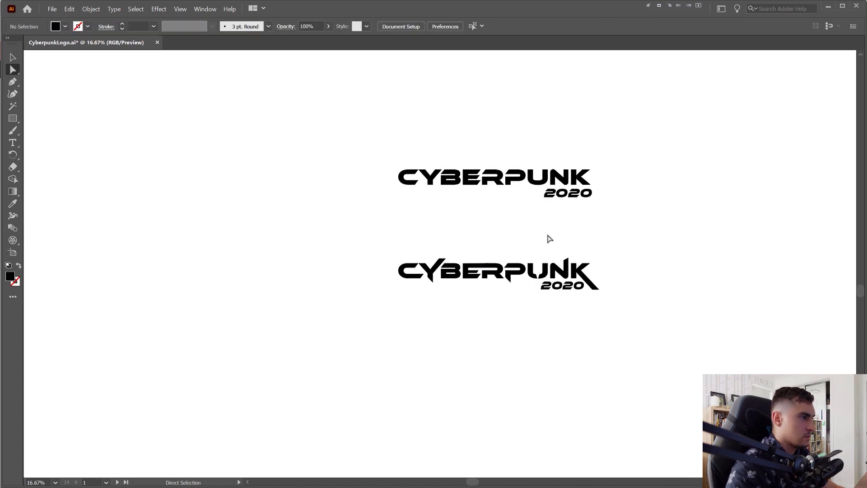
{"action": "key", "text": "ctrl+shift+z"}
{"action": "left_click", "coordinate": [553, 235]}
{"action": "key", "text": "ctrl+z"}
{"action": "left_click", "coordinate": [553, 235]}
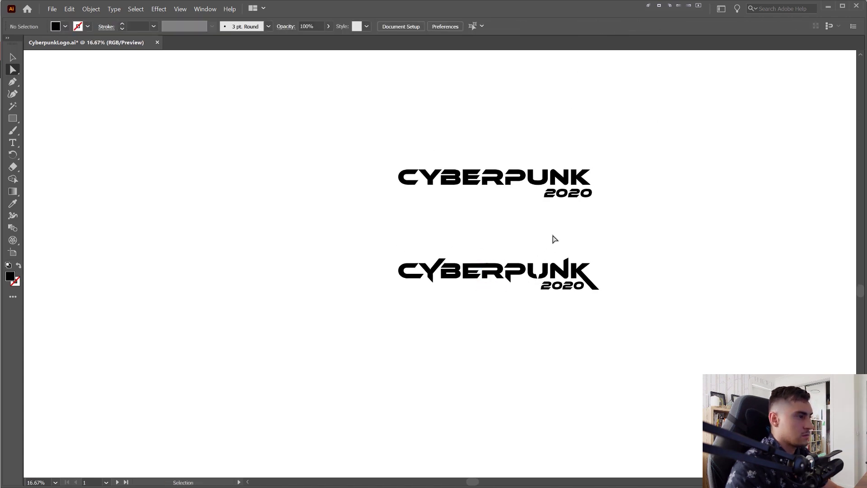
{"action": "key", "text": "ctrl+shift+z"}
{"action": "left_click", "coordinate": [553, 236]}
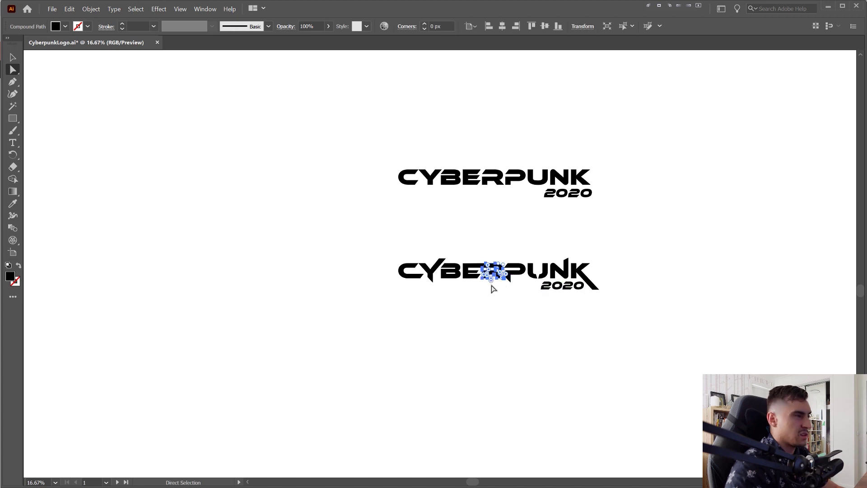
Step: Sketch freehand brush outlines below the lettering and around the 2020 and K, and undo the strokes
{"action": "scroll", "coordinate": [486, 294], "scroll_direction": "up", "scroll_amount": 1}
{"action": "key", "text": "b"}
{"action": "key", "text": "ctrl+z"}
{"action": "left_click_drag", "start_coordinate": [589, 285], "coordinate": [366, 302]}
{"action": "left_click_drag", "start_coordinate": [493, 271], "coordinate": [488, 266]}
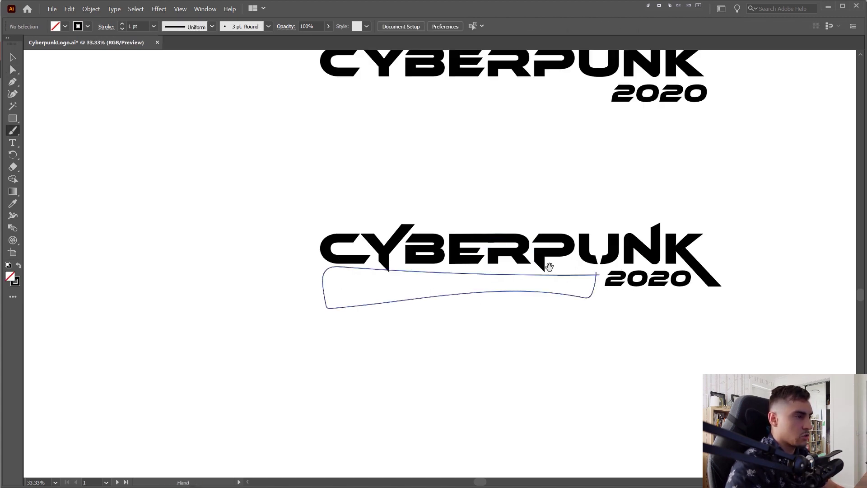
{"action": "scroll", "coordinate": [458, 262], "scroll_direction": "up", "scroll_amount": 2}
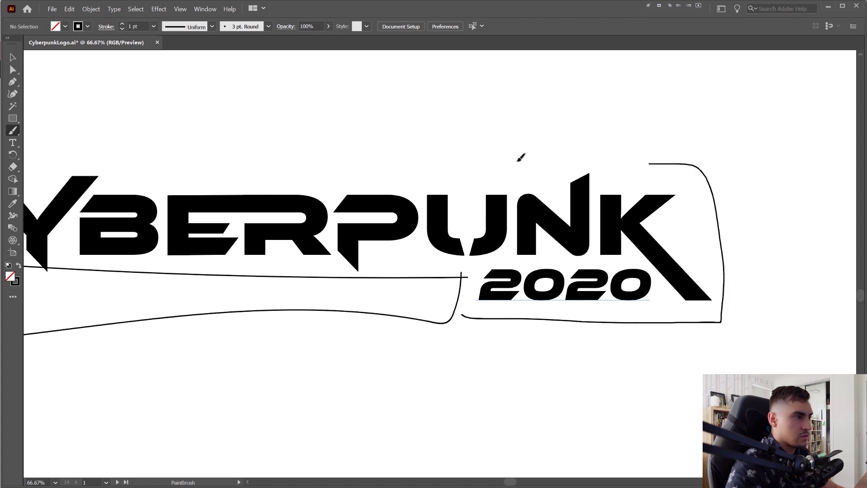
{"action": "left_click_drag", "start_coordinate": [443, 295], "coordinate": [460, 320]}
{"action": "scroll", "coordinate": [461, 323], "scroll_direction": "down", "scroll_amount": 2}
{"action": "key", "text": "ctrl+z"}
{"action": "key", "text": "ctrl+z"}
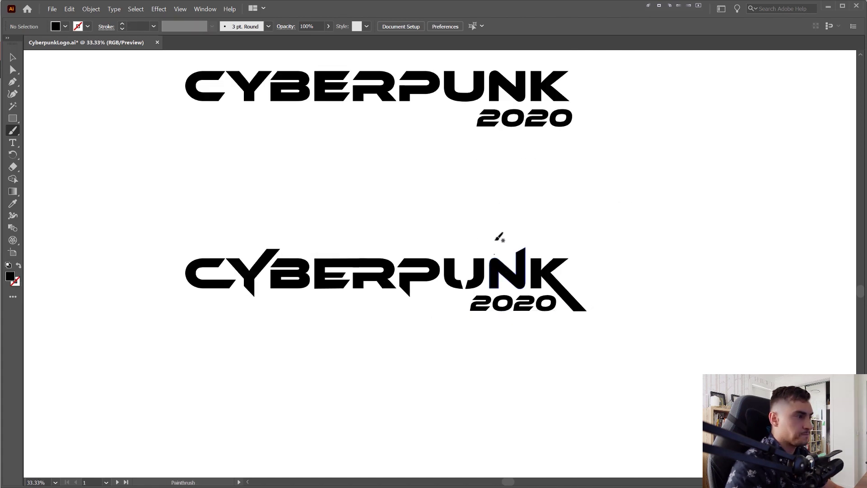
Step: Draw a rectangle about 3134 by 1481 px over the customized CYBERPUNK 2020 lettering
{"action": "key", "text": "v"}
{"action": "scroll", "coordinate": [499, 232], "scroll_direction": "down", "scroll_amount": 2}
{"action": "left_click", "coordinate": [477, 250]}
{"action": "left_click_drag", "start_coordinate": [468, 254], "coordinate": [476, 329]}
{"action": "left_click", "coordinate": [504, 284]}
{"action": "left_click_drag", "start_coordinate": [505, 284], "coordinate": [444, 178]}
{"action": "key", "text": "m"}
{"action": "left_click_drag", "start_coordinate": [247, 155], "coordinate": [517, 282]}
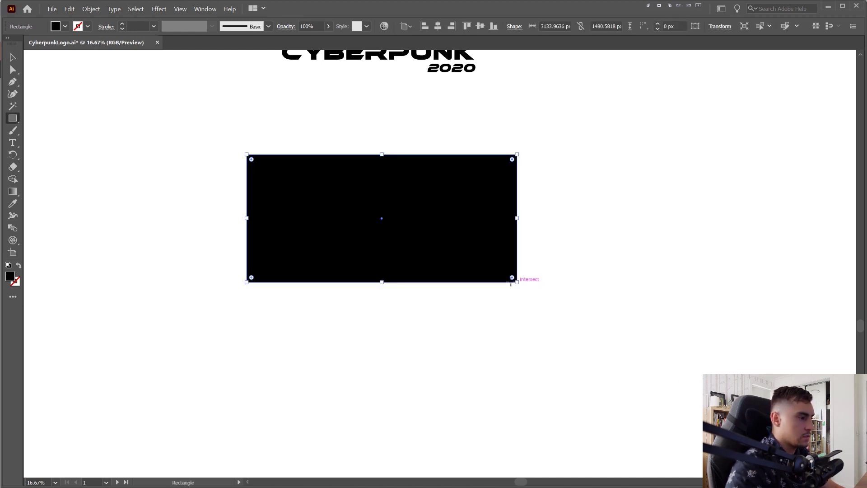
Step: Fill the rectangle with yellow sampled from the Cyberpunk 2077 reference artwork and place it behind the customized lettering
{"action": "key", "text": "v"}
{"action": "scroll", "coordinate": [371, 207], "scroll_direction": "down", "scroll_amount": 2}
{"action": "key", "text": "i"}
{"action": "left_click_drag", "start_coordinate": [283, 99], "coordinate": [280, 117]}
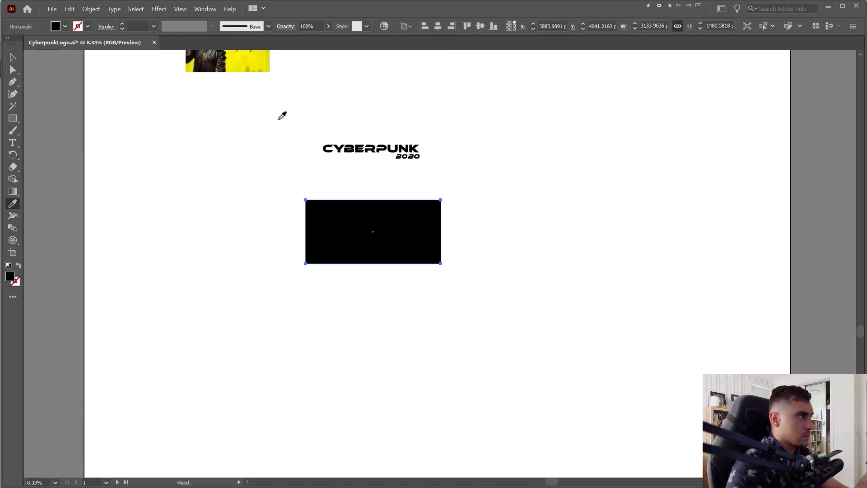
{"action": "left_click_drag", "start_coordinate": [263, 79], "coordinate": [271, 138]}
{"action": "left_click", "coordinate": [255, 91]}
{"action": "left_click_drag", "start_coordinate": [417, 162], "coordinate": [414, 238]}
{"action": "scroll", "coordinate": [413, 313], "scroll_direction": "up", "scroll_amount": 3}
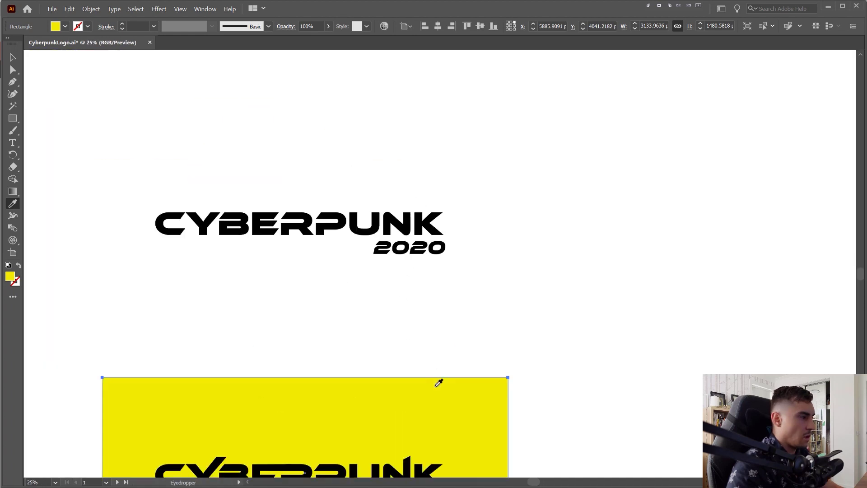
{"action": "key", "text": "v"}
{"action": "left_click_drag", "start_coordinate": [439, 403], "coordinate": [501, 187]}
Step: Select the lettering with its background, bring the Swatches panel group beside the artwork, and collapse the Appearance and Character panels
{"action": "left_click_drag", "start_coordinate": [578, 165], "coordinate": [252, 271]}
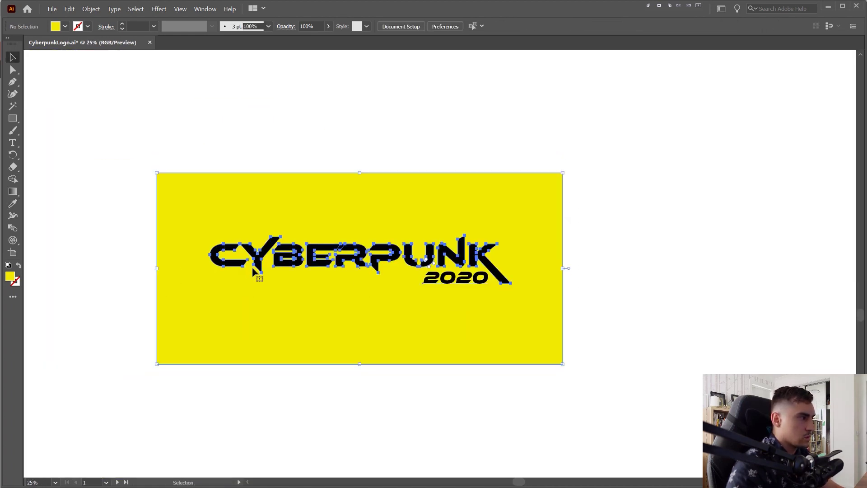
{"action": "left_click_drag", "start_coordinate": [866, 83], "coordinate": [705, 69]}
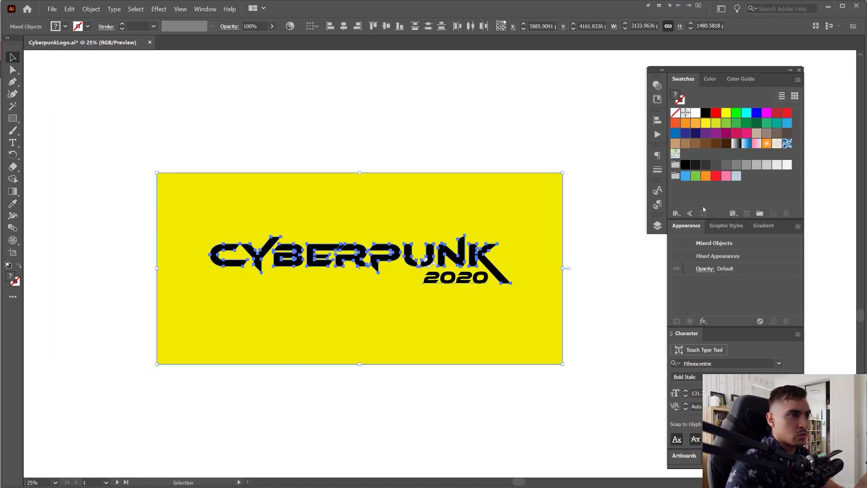
{"action": "double_click", "coordinate": [688, 225]}
{"action": "left_click_drag", "start_coordinate": [695, 244], "coordinate": [659, 170]}
{"action": "left_click_drag", "start_coordinate": [725, 69], "coordinate": [747, 76]}
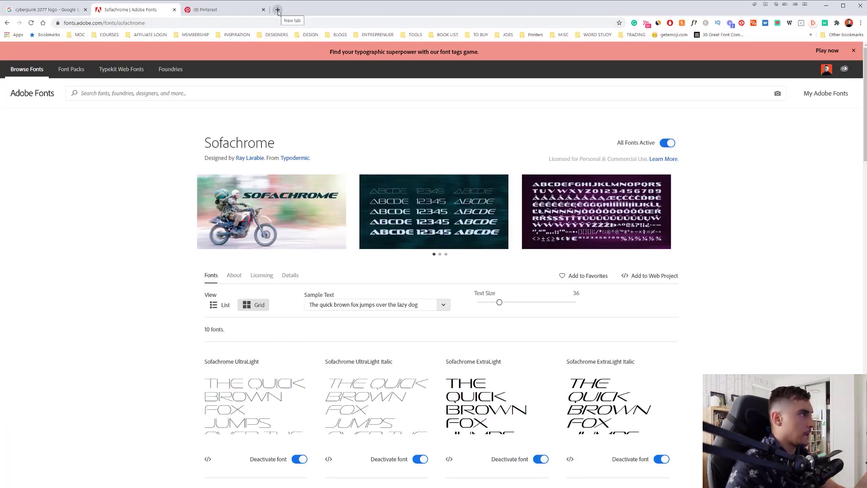
Step: Switch to Pinterest in the browser and search for "cyberpunk color palette"
{"action": "left_click", "coordinate": [208, 9]}
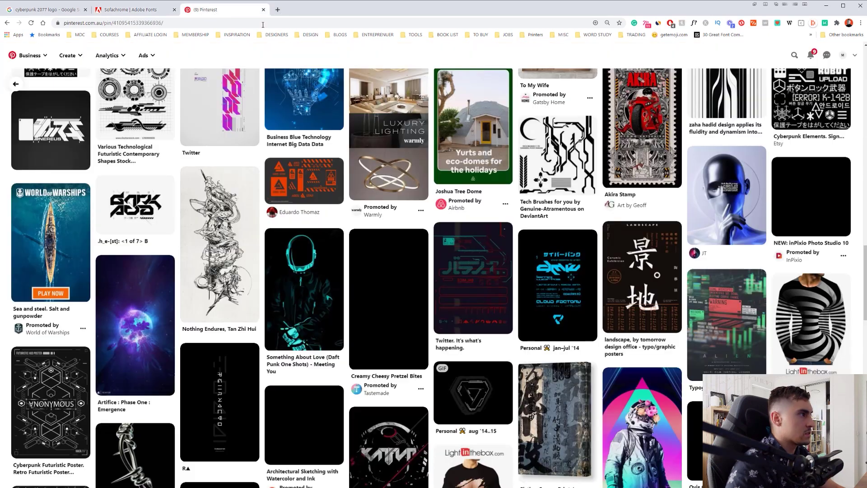
{"action": "left_click", "coordinate": [213, 68]}
{"action": "key", "text": "alt+Left"}
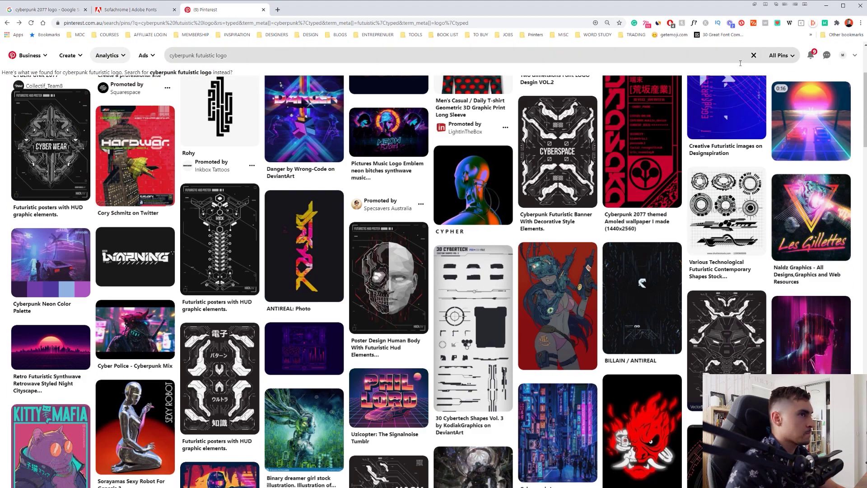
{"action": "left_click", "coordinate": [583, 48]}
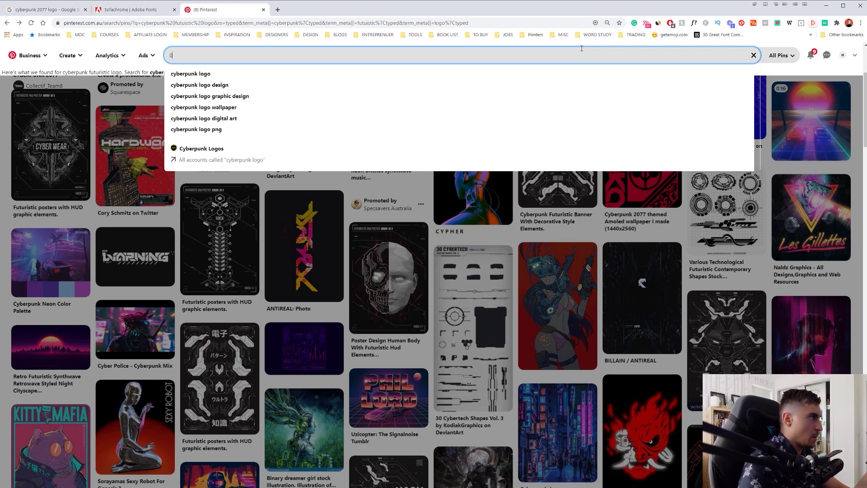
{"action": "type", "text": "0z"}
{"action": "key", "text": "ctrl+z"}
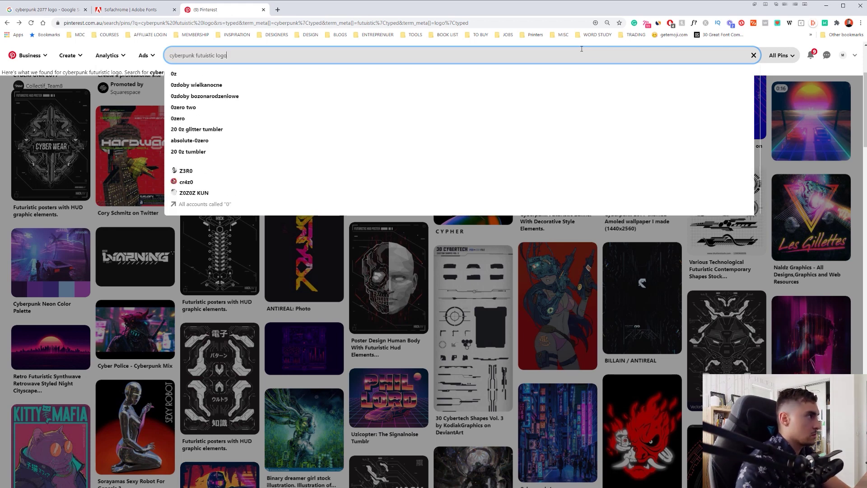
{"action": "key", "text": "BackSpace"}
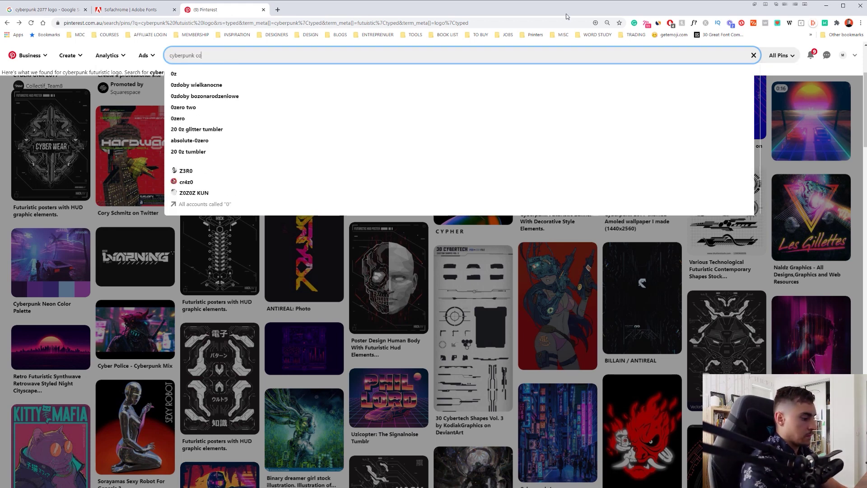
{"action": "type", "text": "te"}
{"action": "key", "text": "Return"}
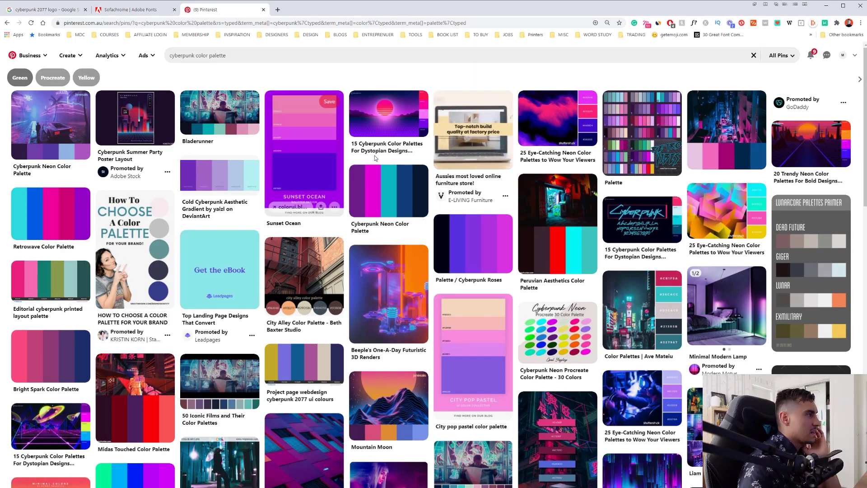
Step: Look through the cyberpunk color palettes and open the peach-to-purple palette pin
{"action": "mouse_move", "coordinate": [554, 143]}
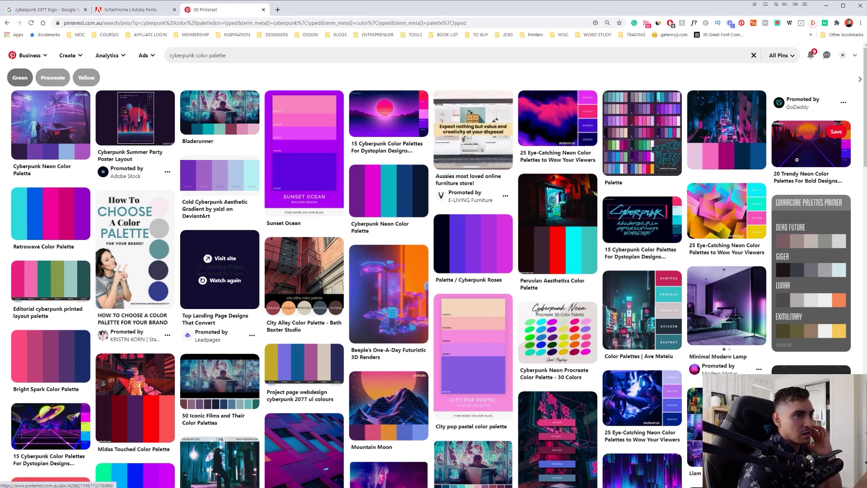
{"action": "mouse_move", "coordinate": [402, 119]}
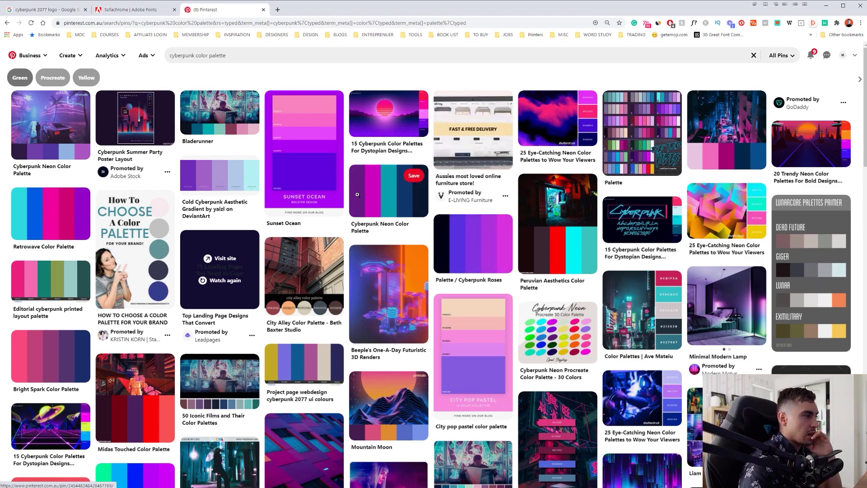
{"action": "scroll", "coordinate": [359, 197], "scroll_direction": "down", "scroll_amount": 2}
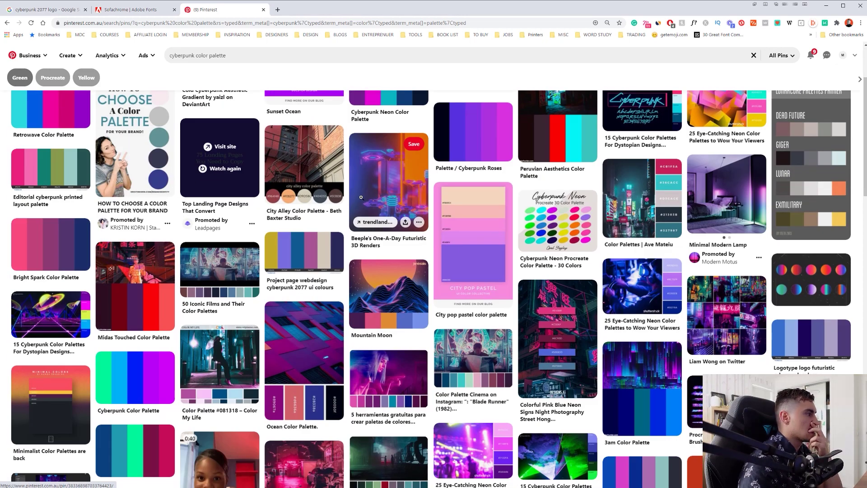
{"action": "scroll", "coordinate": [361, 197], "scroll_direction": "down", "scroll_amount": 3}
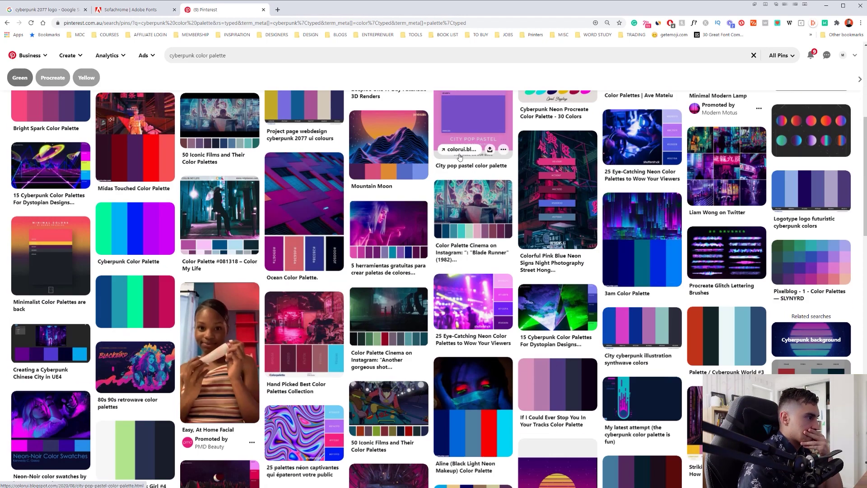
{"action": "scroll", "coordinate": [462, 309], "scroll_direction": "down", "scroll_amount": 3}
{"action": "scroll", "coordinate": [620, 387], "scroll_direction": "up", "scroll_amount": 2}
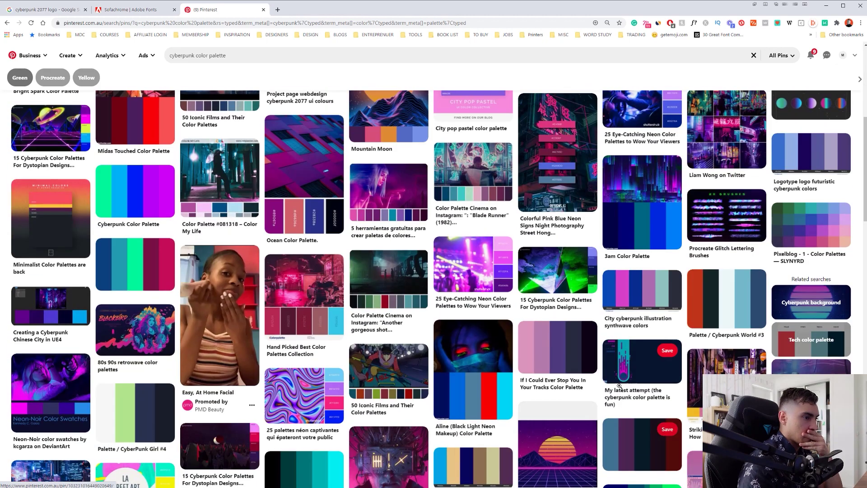
{"action": "scroll", "coordinate": [619, 389], "scroll_direction": "down", "scroll_amount": 5}
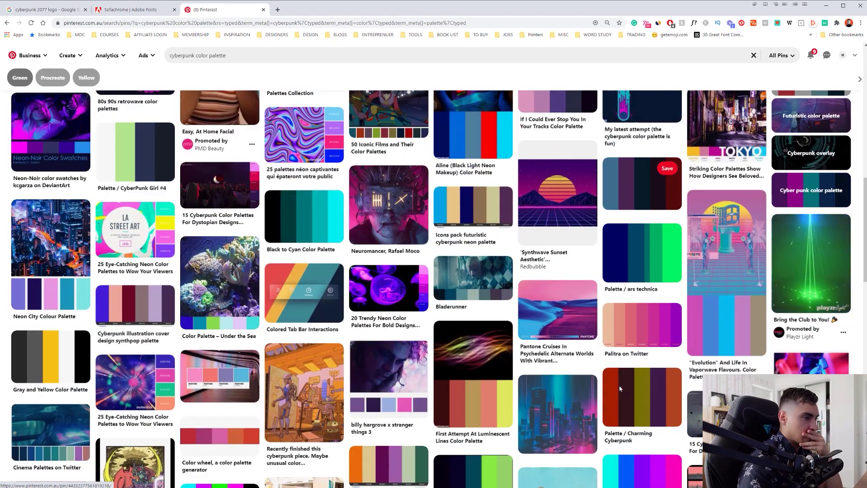
{"action": "left_click", "coordinate": [646, 324]}
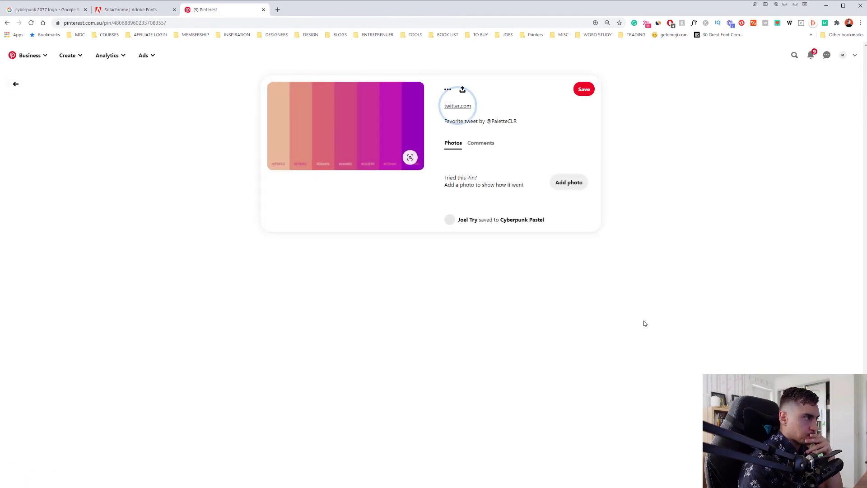
Step: Copy the peach-to-purple palette image into the Illustrator logo document and place it enlarged above the yellow rectangle
{"action": "right_click", "coordinate": [337, 143]}
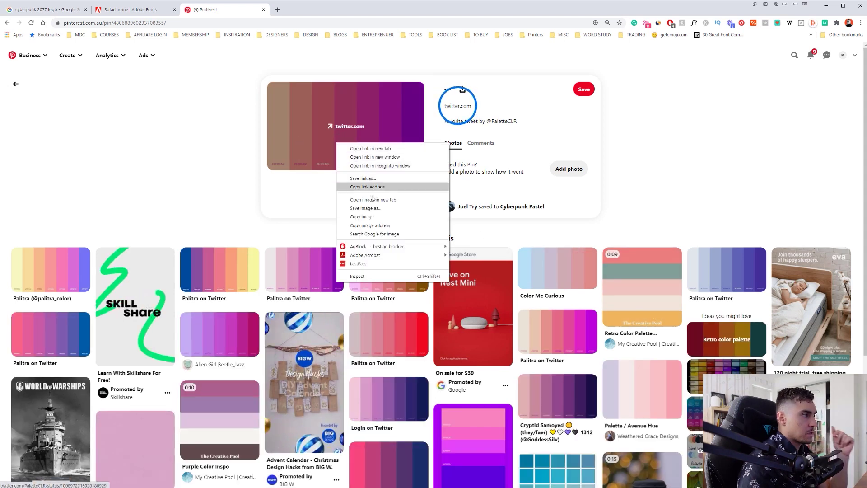
{"action": "left_click", "coordinate": [369, 220]}
{"action": "key", "text": "alt+Tab"}
{"action": "key", "text": "ctrl+v"}
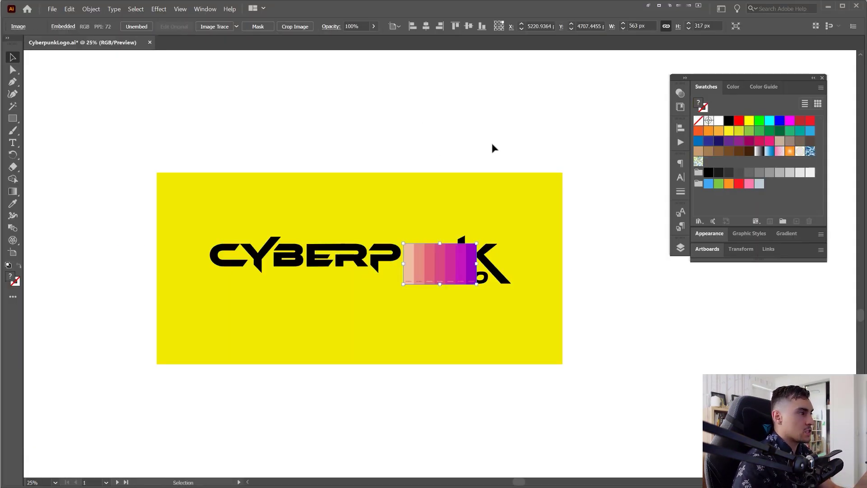
{"action": "left_click_drag", "start_coordinate": [437, 149], "coordinate": [500, 118]}
{"action": "left_click", "coordinate": [594, 104]}
{"action": "mouse_move", "coordinate": [594, 104]}
{"action": "left_mouse_down"}
{"action": "mouse_move", "coordinate": [420, 120]}
{"action": "mouse_move", "coordinate": [415, 151]}
{"action": "mouse_move", "coordinate": [445, 246]}
{"action": "mouse_move", "coordinate": [446, 231]}
{"action": "mouse_move", "coordinate": [426, 331]}
{"action": "mouse_move", "coordinate": [434, 395]}
{"action": "left_mouse_up"}
Step: Build a column of four circles about 181 px wide, filled with purple, magenta, pink and rose sampled from the palette image
{"action": "scroll", "coordinate": [386, 119], "scroll_direction": "up", "scroll_amount": 2}
{"action": "key", "text": "i"}
{"action": "left_click", "coordinate": [246, 190]}
{"action": "key", "text": "v"}
{"action": "key", "text": "i"}
{"action": "left_click", "coordinate": [213, 161]}
{"action": "key", "text": "v"}
{"action": "key", "text": "i"}
{"action": "left_click", "coordinate": [185, 165]}
{"action": "key", "text": "v"}
{"action": "key", "text": "o"}
{"action": "key", "text": "i"}
{"action": "left_click", "coordinate": [157, 182]}
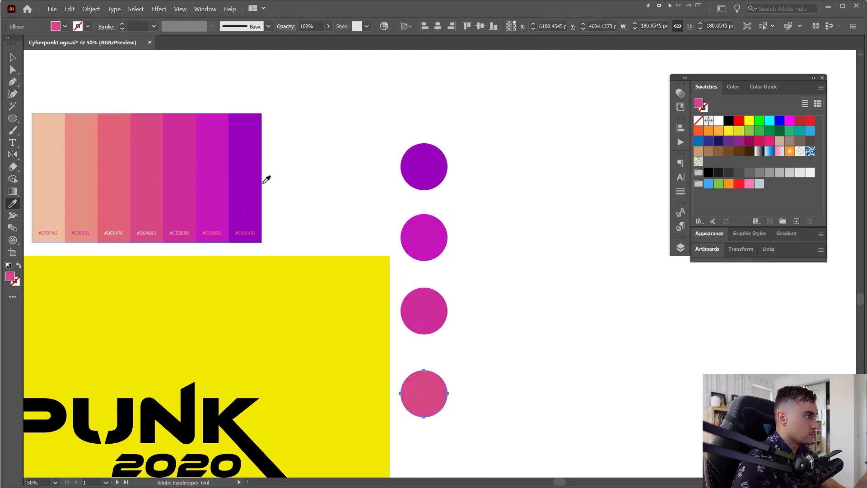
Step: Move the four color circles together farther from the palette image, down beside the yellow rectangle
{"action": "key", "text": "v"}
{"action": "scroll", "coordinate": [514, 143], "scroll_direction": "down", "scroll_amount": 1}
{"action": "left_click_drag", "start_coordinate": [506, 153], "coordinate": [445, 345]}
{"action": "left_click_drag", "start_coordinate": [461, 208], "coordinate": [516, 270]}
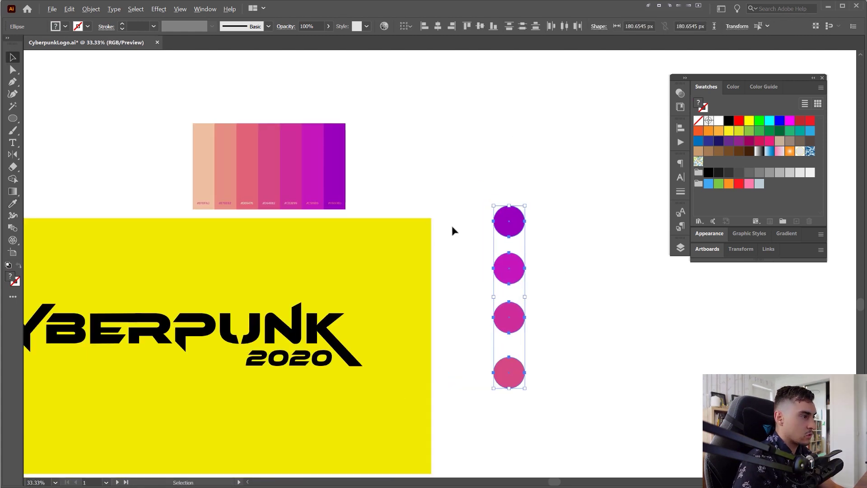
Step: Fill the yellow background rectangle with the purple sampled from the uppermost circle
{"action": "left_click_drag", "start_coordinate": [413, 245], "coordinate": [440, 134]}
{"action": "left_click", "coordinate": [439, 134]}
{"action": "key", "text": "i"}
{"action": "left_click", "coordinate": [536, 110]}
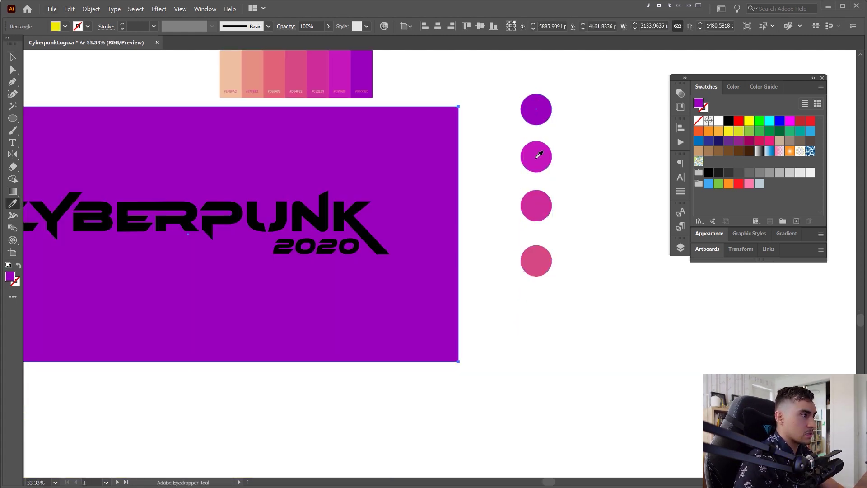
Step: Try the magenta, pink and rose circle colors on the background rectangle and return its fill to purple
{"action": "left_click", "coordinate": [536, 156]}
{"action": "scroll", "coordinate": [565, 181], "scroll_direction": "up", "scroll_amount": 1}
{"action": "scroll", "coordinate": [564, 181], "scroll_direction": "left", "scroll_amount": 1}
{"action": "left_click", "coordinate": [599, 222]}
{"action": "left_click", "coordinate": [601, 275]}
{"action": "left_click", "coordinate": [603, 126]}
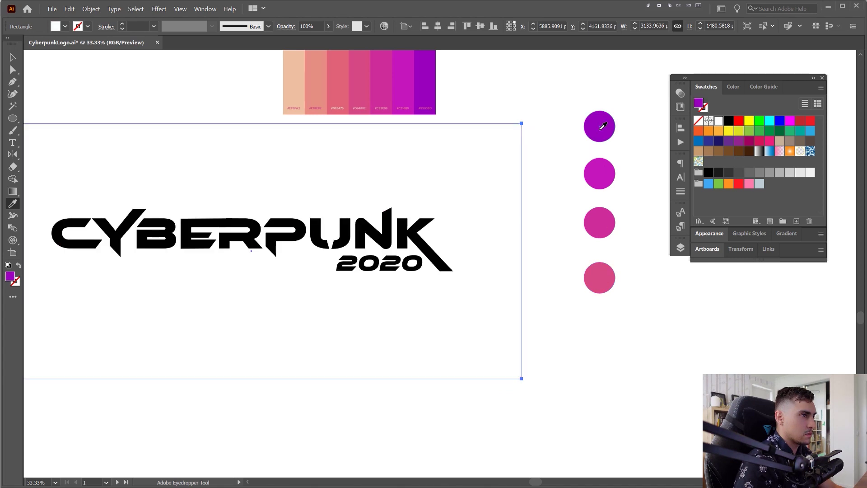
{"action": "left_click", "coordinate": [589, 166]}
{"action": "scroll", "coordinate": [548, 198], "scroll_direction": "down", "scroll_amount": 2}
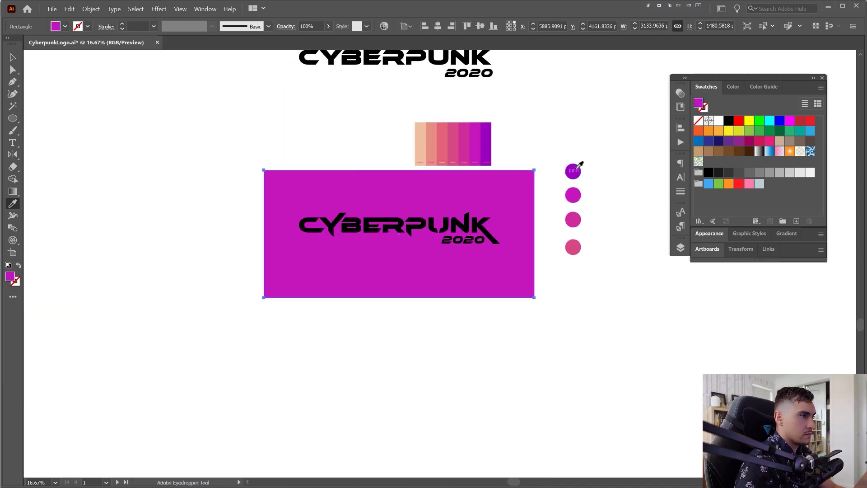
{"action": "left_click", "coordinate": [575, 168]}
{"action": "scroll", "coordinate": [591, 160], "scroll_direction": "up", "scroll_amount": 2}
{"action": "key", "text": "v"}
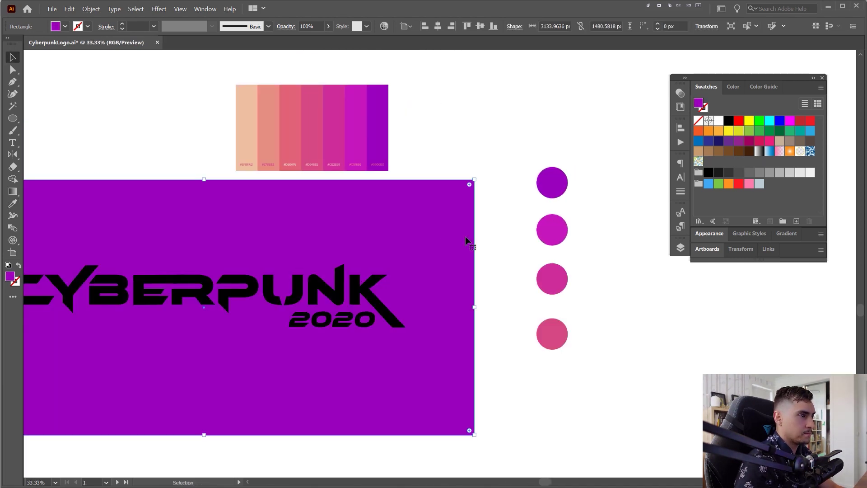
Step: Lock the purple background rectangle, fill the CYBERPUNK 2020 lettering with white and move it down to the rectangle's middle
{"action": "key", "text": "ctrl+2"}
{"action": "left_click_drag", "start_coordinate": [405, 251], "coordinate": [524, 207]}
{"action": "left_click_drag", "start_coordinate": [451, 311], "coordinate": [654, 135]}
{"action": "left_click", "coordinate": [718, 120]}
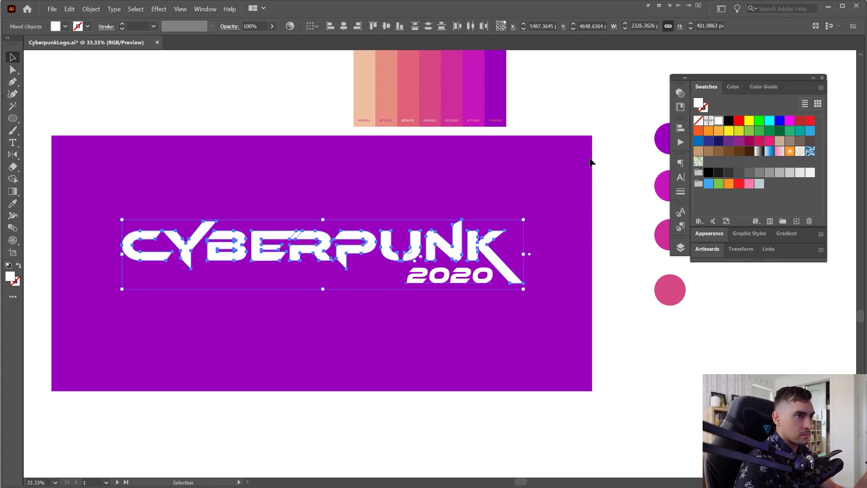
{"action": "left_click_drag", "start_coordinate": [348, 252], "coordinate": [348, 271]}
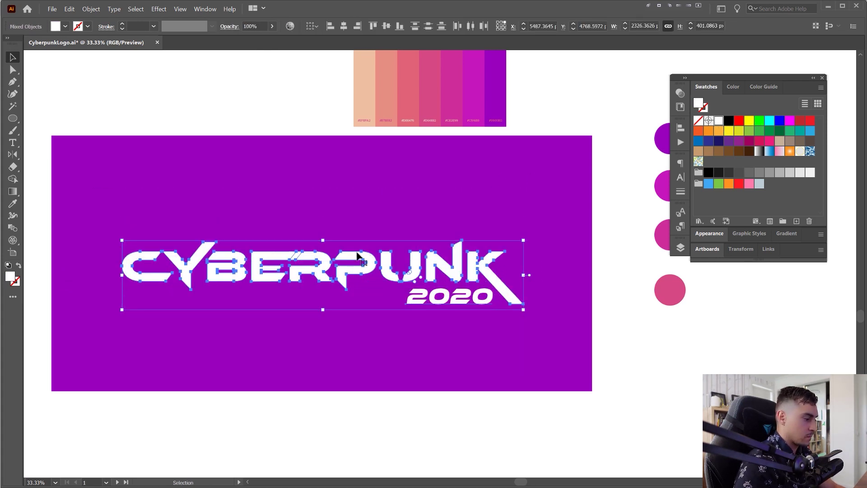
Step: Unite the overlapping shapes of the CYBERPUNK lettering with Pathfinder and dock the Pathfinder panel with the collapsed panels
{"action": "left_click", "coordinate": [680, 92]}
{"action": "left_click", "coordinate": [585, 103]}
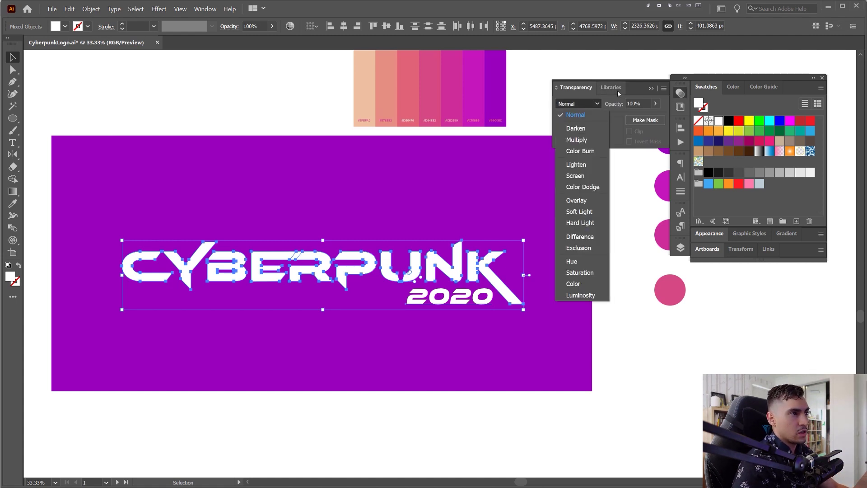
{"action": "left_click", "coordinate": [682, 131]}
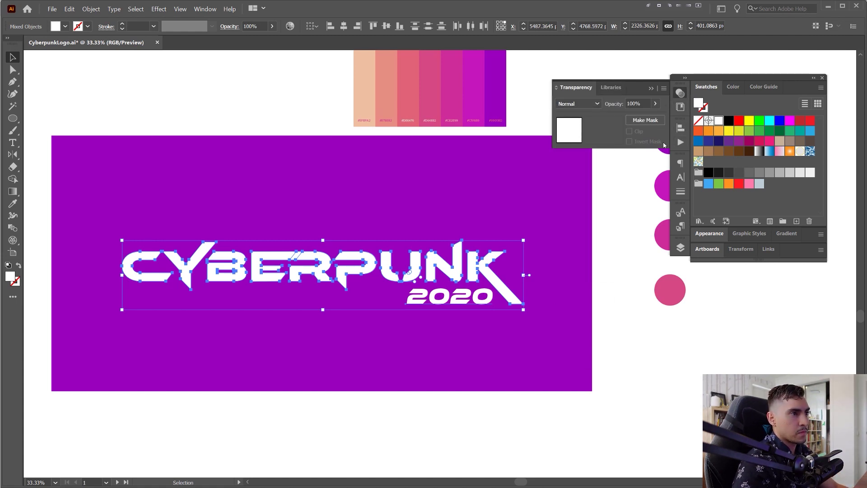
{"action": "left_click", "coordinate": [680, 128]}
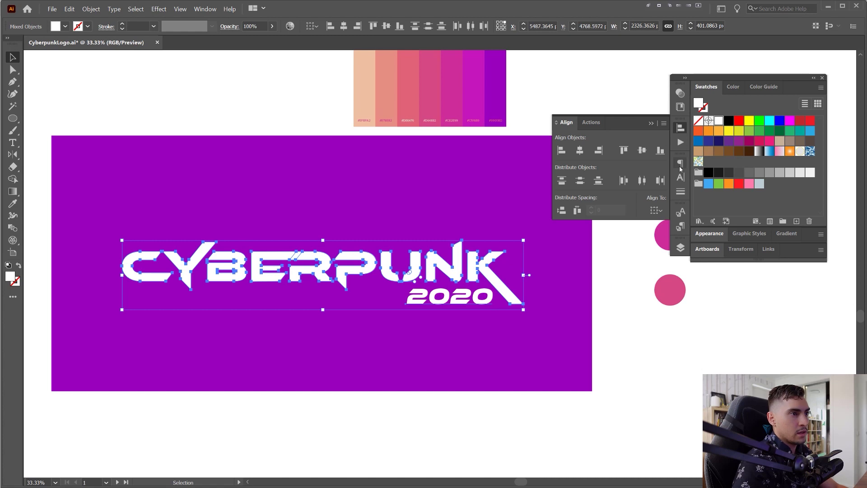
{"action": "left_click", "coordinate": [206, 9]}
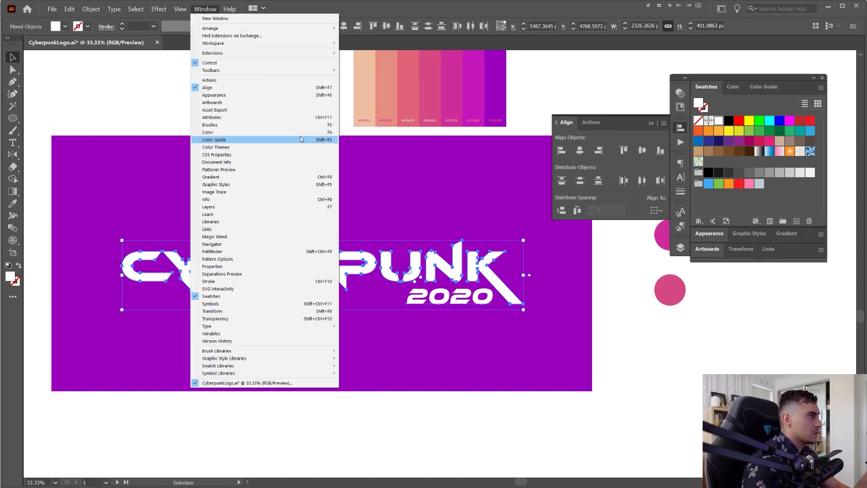
{"action": "left_click", "coordinate": [294, 252]}
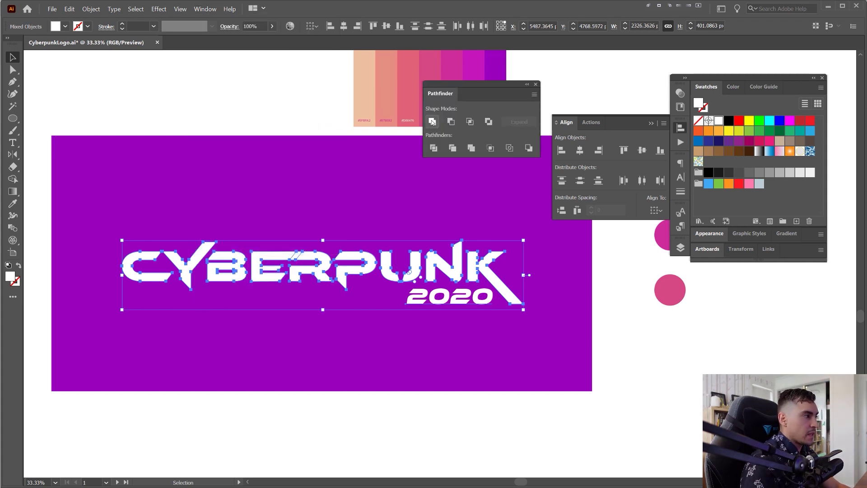
{"action": "scroll", "coordinate": [294, 259], "scroll_direction": "up", "scroll_amount": 5}
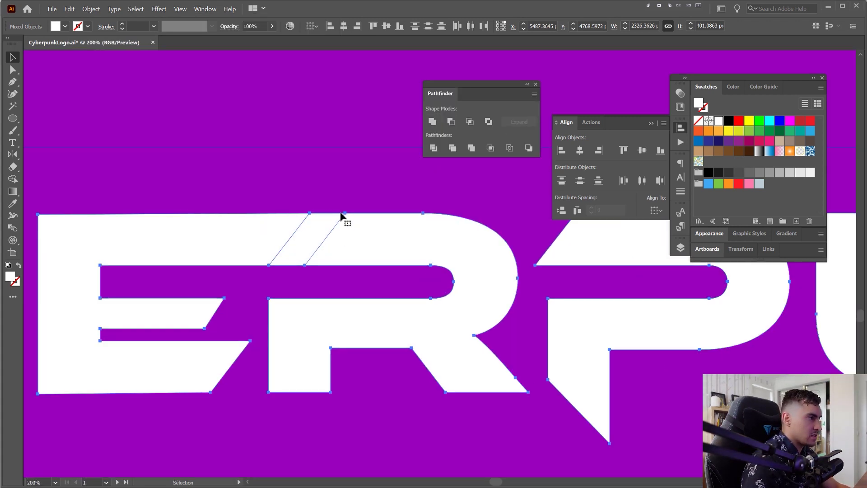
{"action": "right_click", "coordinate": [375, 190]}
{"action": "left_click", "coordinate": [432, 121]}
{"action": "scroll", "coordinate": [391, 158], "scroll_direction": "down", "scroll_amount": 5}
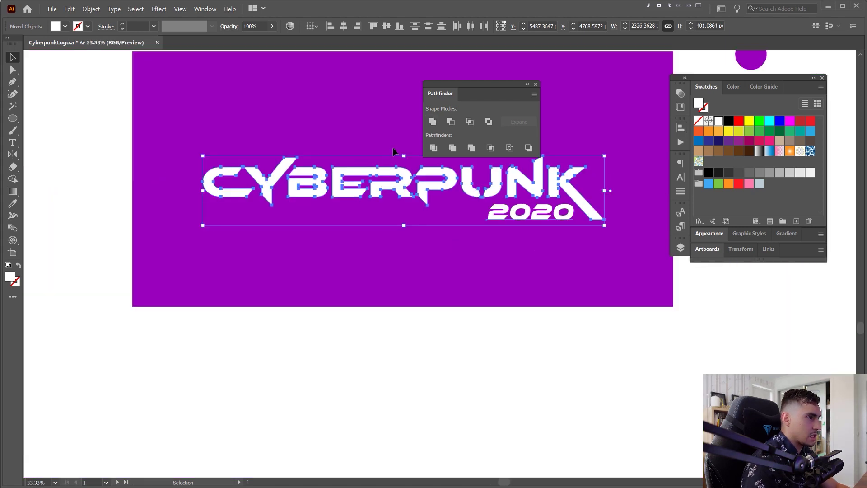
{"action": "left_click", "coordinate": [392, 149]}
{"action": "left_click_drag", "start_coordinate": [393, 149], "coordinate": [337, 176]}
{"action": "left_click_drag", "start_coordinate": [486, 82], "coordinate": [680, 127]}
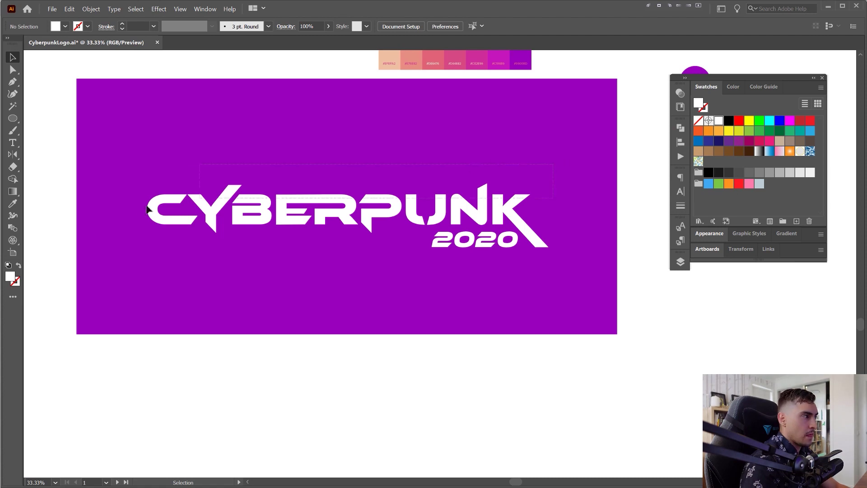
Step: Convert the 2020 text to outlines, keeping its position under the N and K
{"action": "left_click_drag", "start_coordinate": [132, 266], "coordinate": [132, 266]}
{"action": "scroll", "coordinate": [460, 190], "scroll_direction": "up", "scroll_amount": 2}
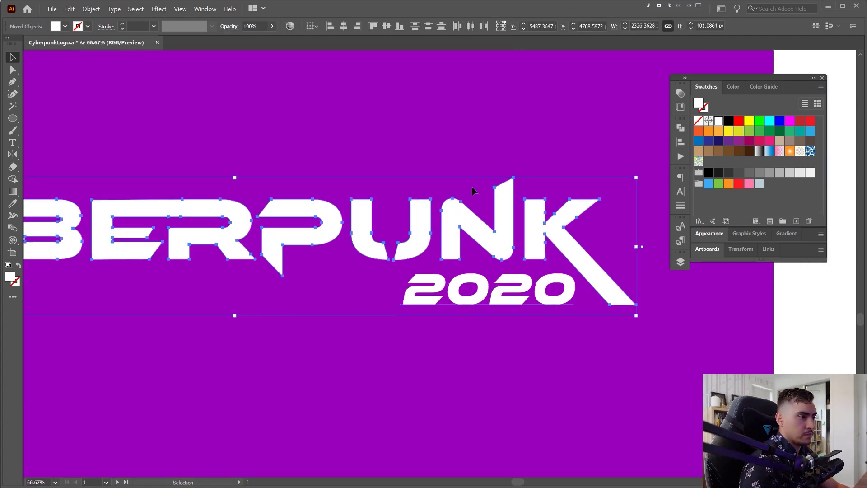
{"action": "left_click", "coordinate": [472, 187]}
{"action": "left_click", "coordinate": [536, 303]}
{"action": "key", "text": "ctrl+shift+o"}
{"action": "left_click_drag", "start_coordinate": [550, 289], "coordinate": [497, 385]}
{"action": "key", "text": "ctrl+z"}
{"action": "left_click", "coordinate": [546, 145]}
{"action": "scroll", "coordinate": [546, 145], "scroll_direction": "down", "scroll_amount": 2}
{"action": "scroll", "coordinate": [497, 177], "scroll_direction": "down", "scroll_amount": 4}
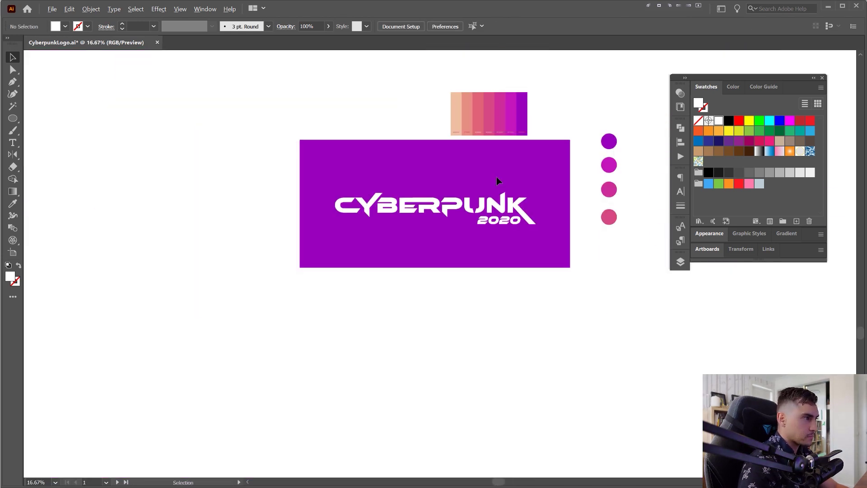
{"action": "left_click_drag", "start_coordinate": [494, 213], "coordinate": [495, 230]}
{"action": "scroll", "coordinate": [239, 299], "scroll_direction": "up", "scroll_amount": 4}
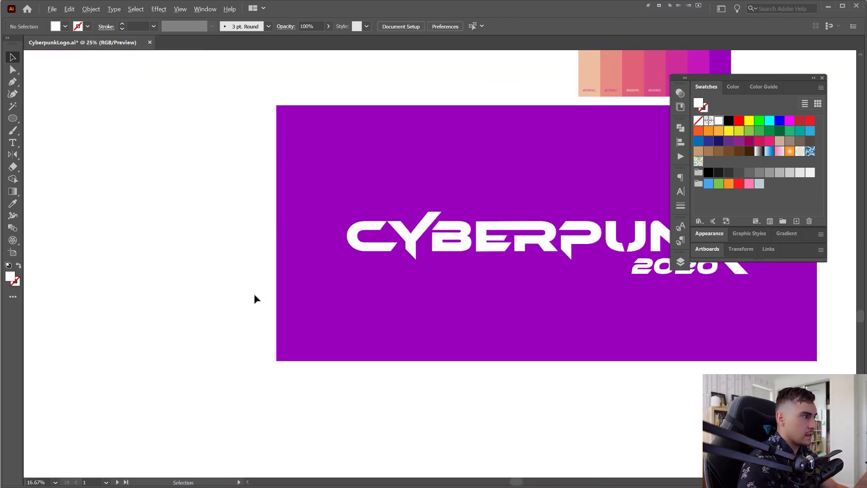
{"action": "left_click_drag", "start_coordinate": [525, 175], "coordinate": [361, 205]}
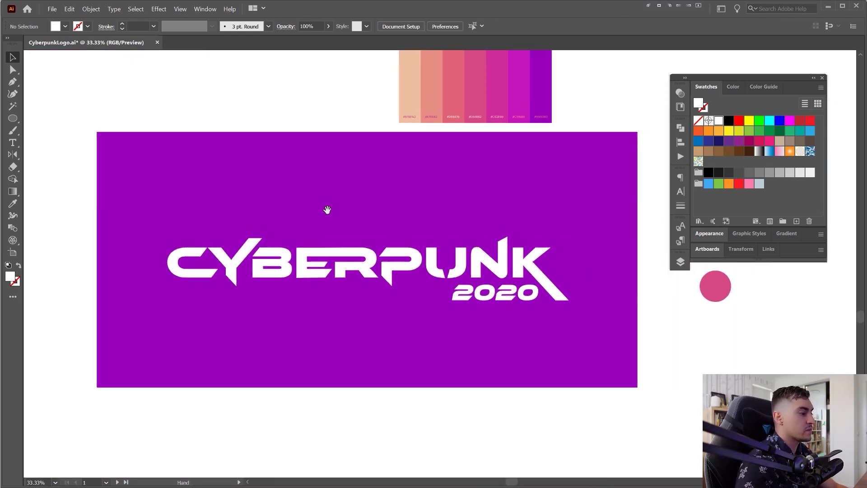
Step: Switch to the browser, open Envato Elements photos in a new tab and search for "cyberpunk texture"
{"action": "key", "text": "alt+Tab"}
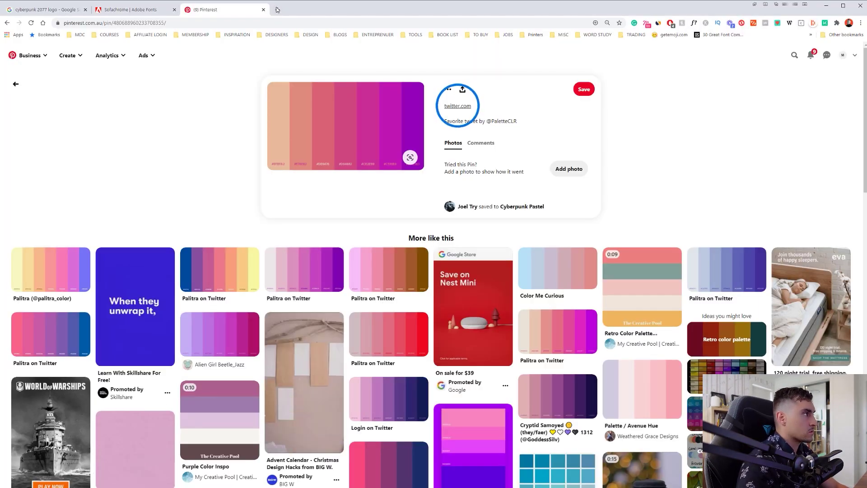
{"action": "key", "text": "ctrl+t"}
{"action": "left_click", "coordinate": [75, 35]}
{"action": "left_click", "coordinate": [110, 88]}
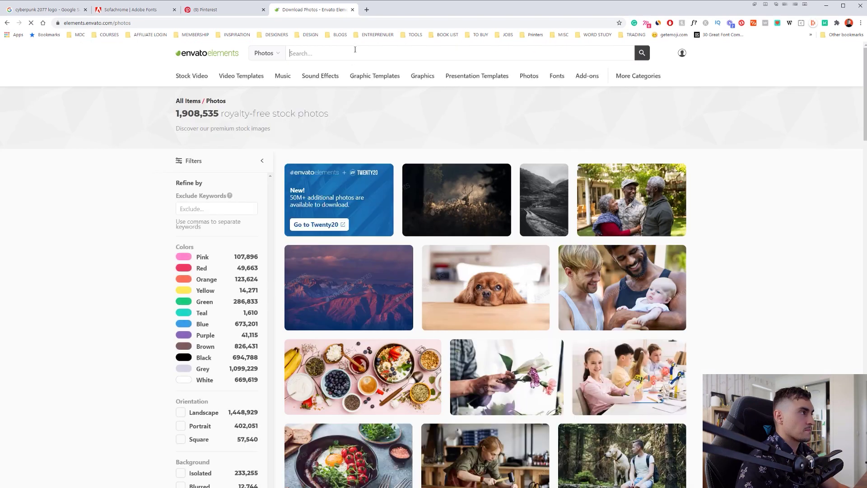
{"action": "left_click", "coordinate": [354, 49]}
{"action": "type", "text": "cyberpunk "}
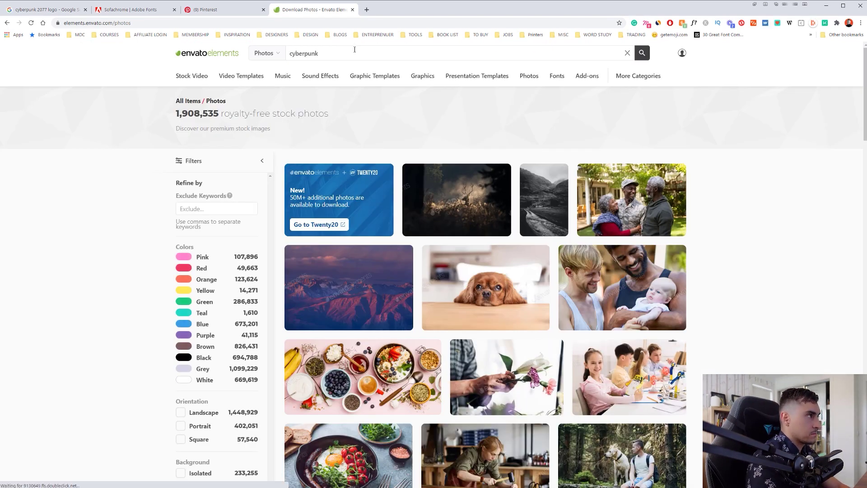
{"action": "type", "text": "texture"}
{"action": "key", "text": "Return"}
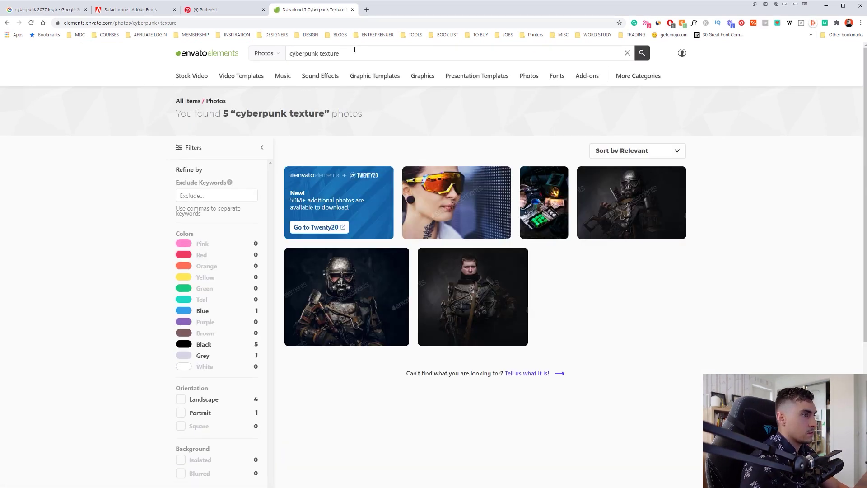
Step: Search the Graphics category for "cyberpunk texture" and for "futuristic texture"
{"action": "left_click", "coordinate": [261, 55]}
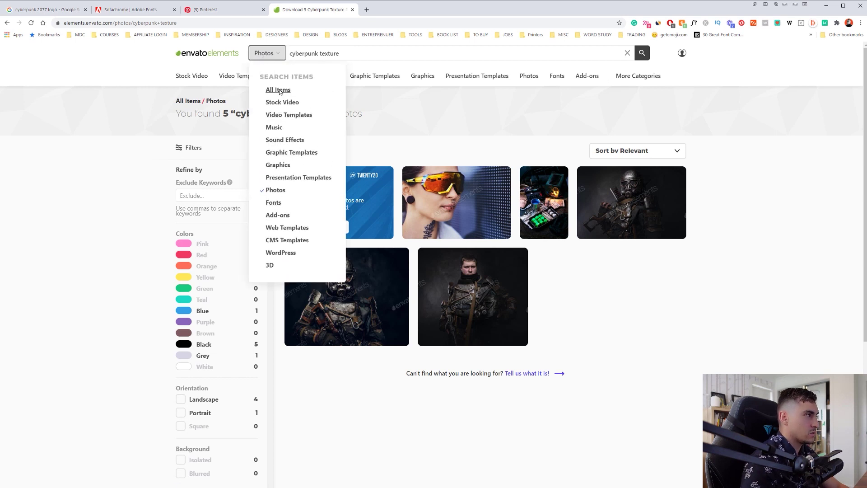
{"action": "left_click", "coordinate": [279, 165]}
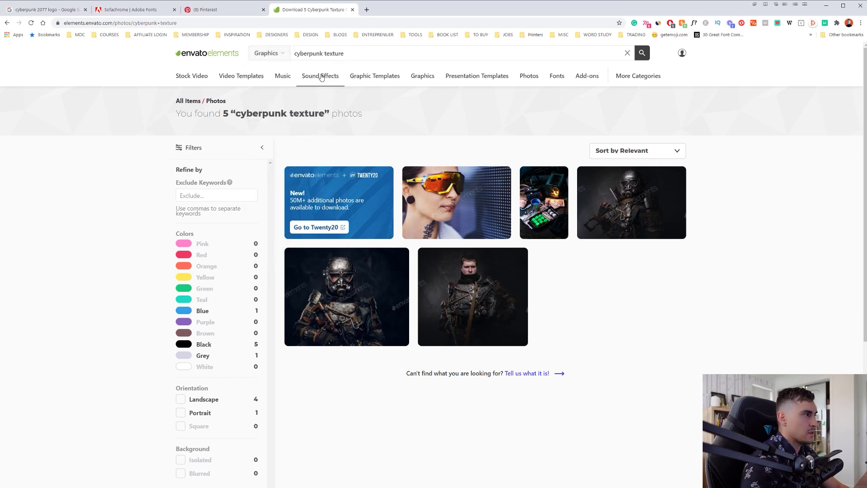
{"action": "key", "text": "Return"}
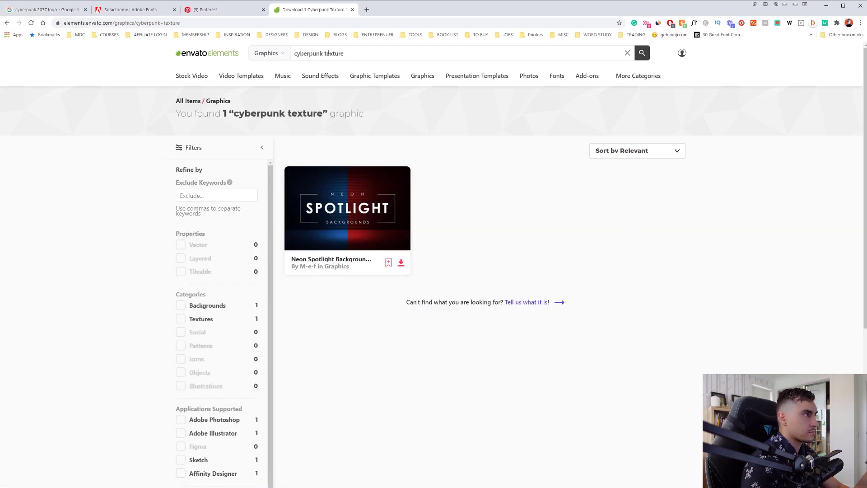
{"action": "type", "text": "futurist"}
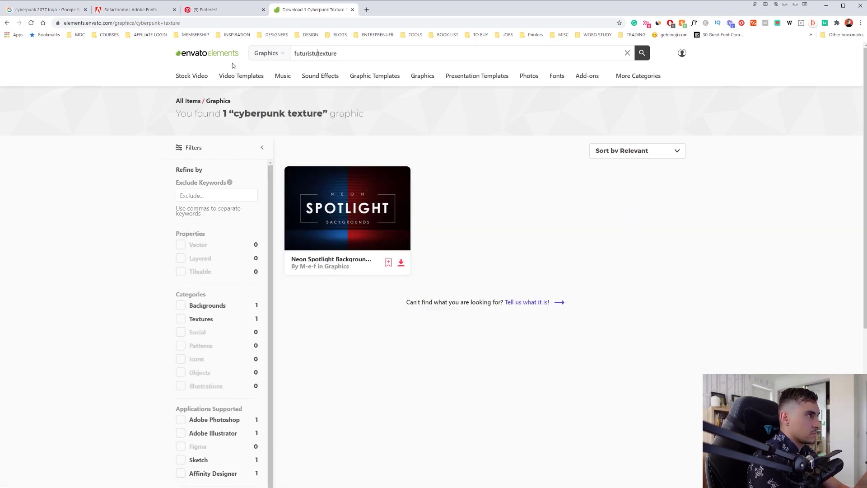
{"action": "type", "text": "ic"}
{"action": "key", "text": "Return"}
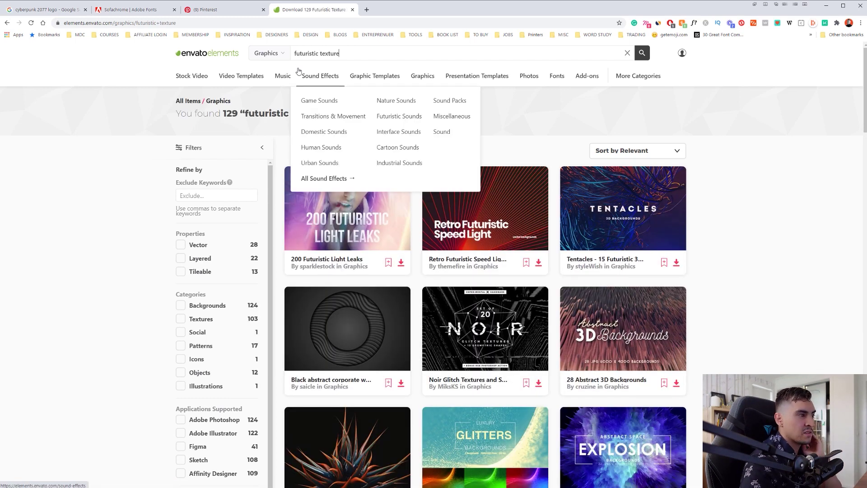
Step: Look through the futuristic texture graphics for a background pack that suits the cyberpunk logo
{"action": "scroll", "coordinate": [432, 209], "scroll_direction": "down", "scroll_amount": 2}
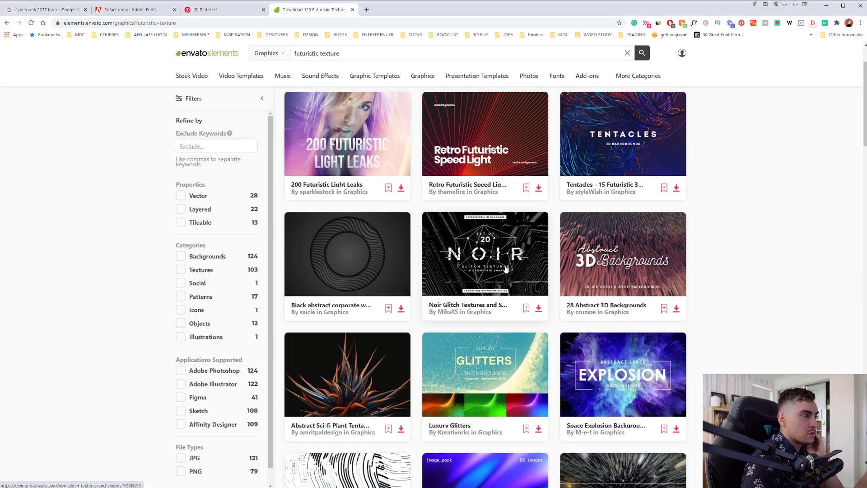
{"action": "scroll", "coordinate": [582, 321], "scroll_direction": "down", "scroll_amount": 3}
{"action": "scroll", "coordinate": [582, 321], "scroll_direction": "down", "scroll_amount": 5}
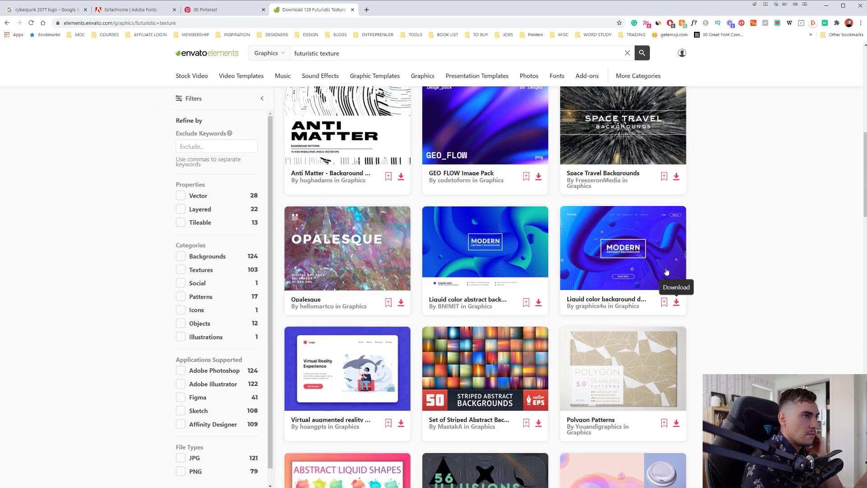
{"action": "scroll", "coordinate": [669, 303], "scroll_direction": "down", "scroll_amount": 5}
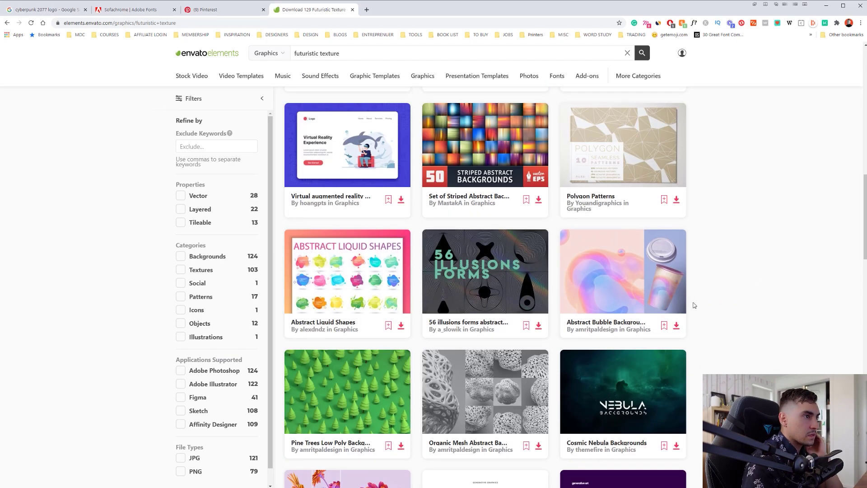
{"action": "scroll", "coordinate": [694, 303], "scroll_direction": "down", "scroll_amount": 3}
{"action": "scroll", "coordinate": [694, 308], "scroll_direction": "down", "scroll_amount": 3}
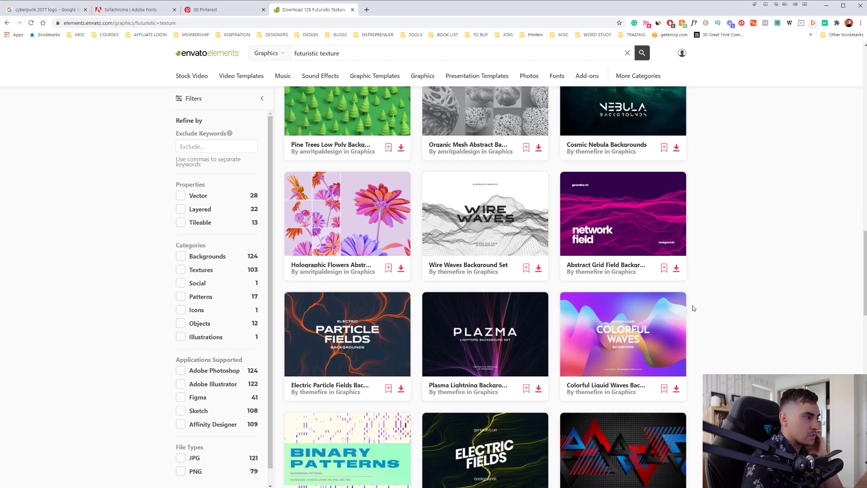
{"action": "scroll", "coordinate": [693, 310], "scroll_direction": "down", "scroll_amount": 6}
{"action": "scroll", "coordinate": [693, 310], "scroll_direction": "down", "scroll_amount": 7}
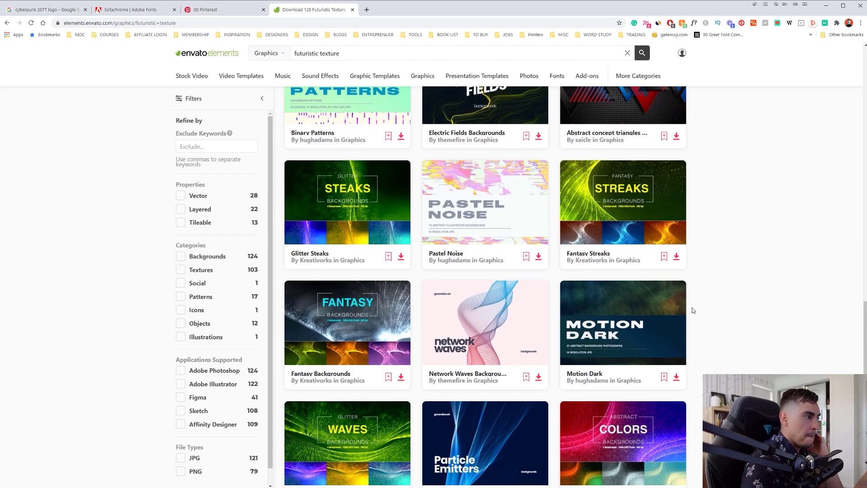
{"action": "scroll", "coordinate": [678, 338], "scroll_direction": "down", "scroll_amount": 6}
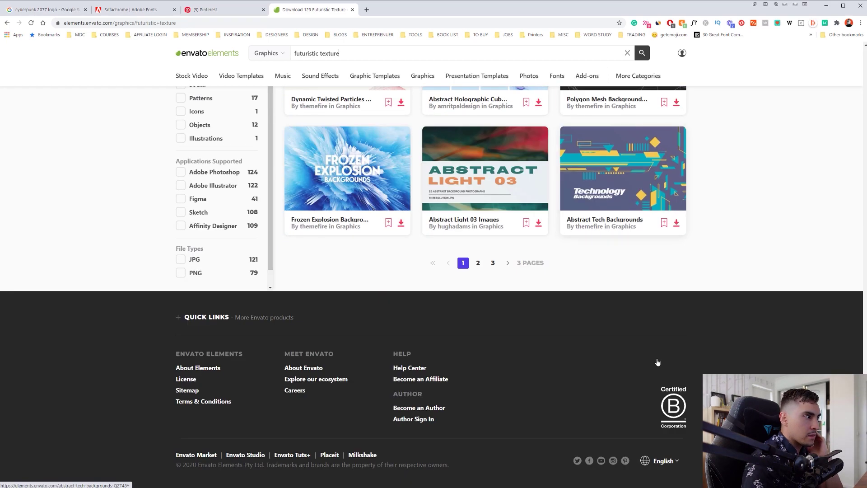
{"action": "scroll", "coordinate": [658, 361], "scroll_direction": "up", "scroll_amount": 20}
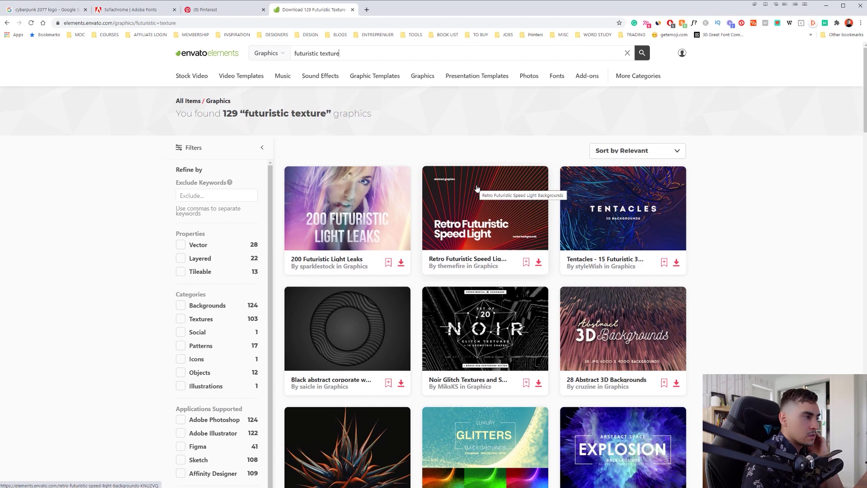
Step: Open the Retro Futuristic Speed Light Backgrounds item, check its preview images and download it
{"action": "left_click", "coordinate": [486, 190]}
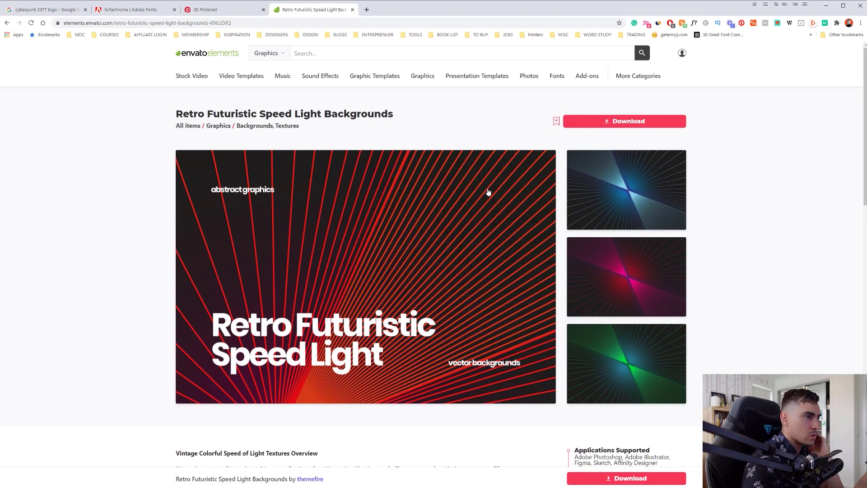
{"action": "scroll", "coordinate": [649, 203], "scroll_direction": "down", "scroll_amount": 5}
{"action": "scroll", "coordinate": [649, 202], "scroll_direction": "up", "scroll_amount": 5}
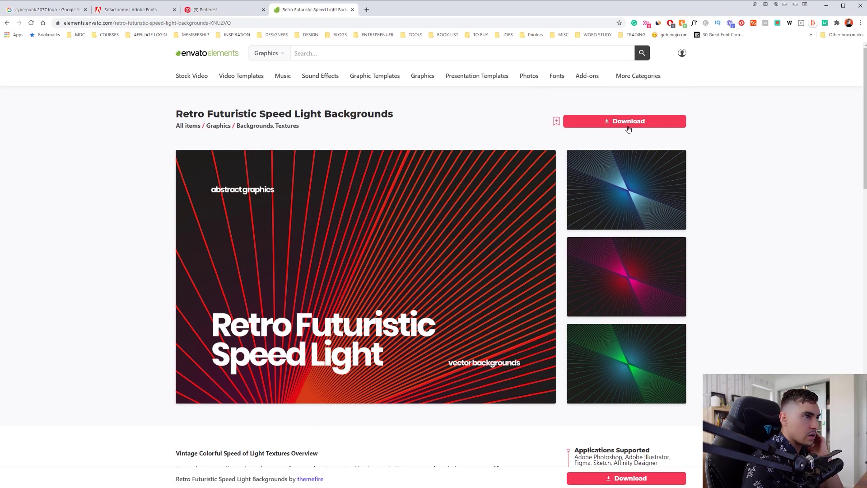
{"action": "left_click", "coordinate": [625, 122]}
{"action": "left_click", "coordinate": [367, 225]}
{"action": "left_click", "coordinate": [434, 308]}
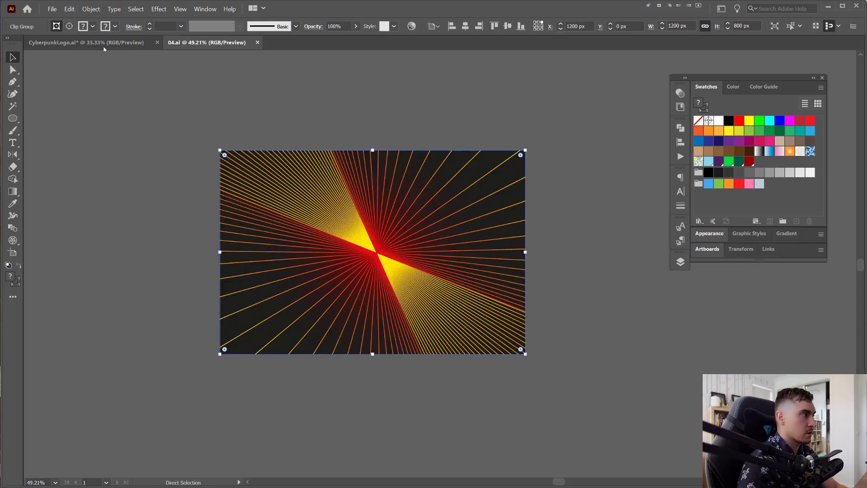
Step: Paste the radiating-line artwork from 04.ai into CyberpunkLogo.ai and move it onto the empty area below the purple rectangle
{"action": "left_click", "coordinate": [103, 45]}
{"action": "key", "text": "ctrl+v"}
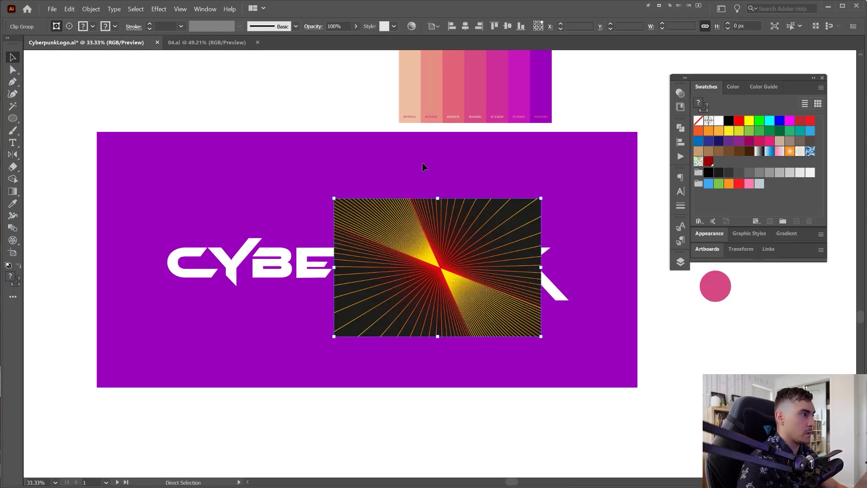
{"action": "scroll", "coordinate": [379, 203], "scroll_direction": "down", "scroll_amount": 4}
{"action": "left_click_drag", "start_coordinate": [418, 203], "coordinate": [418, 288]}
{"action": "scroll", "coordinate": [403, 288], "scroll_direction": "up", "scroll_amount": 3}
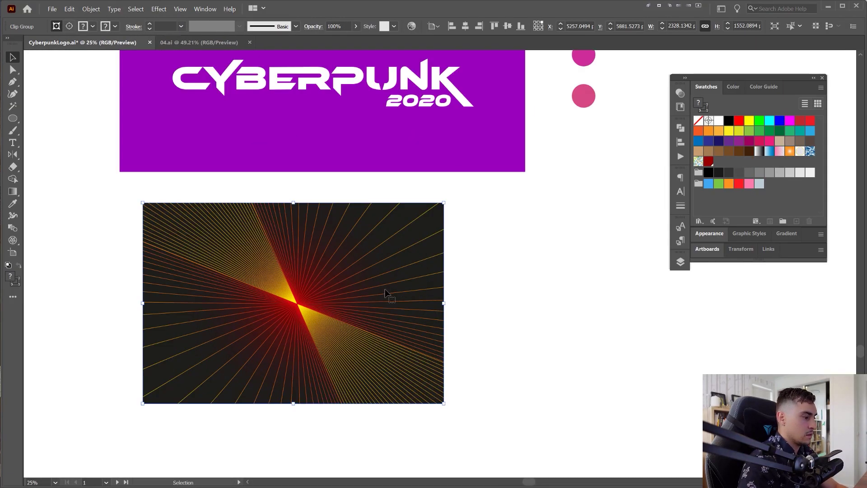
Step: Try to release the radiating-line artwork's clipping mask and move its dark background rectangle aside
{"action": "key", "text": "ctrl+alt+7"}
{"action": "scroll", "coordinate": [519, 237], "scroll_direction": "right", "scroll_amount": 1}
{"action": "left_click", "coordinate": [520, 233]}
{"action": "left_click_drag", "start_coordinate": [408, 219], "coordinate": [579, 203]}
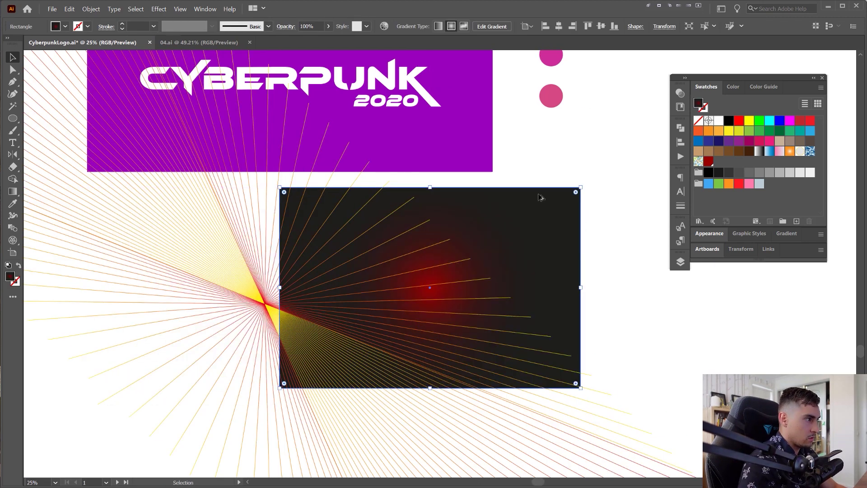
{"action": "scroll", "coordinate": [538, 195], "scroll_direction": "down", "scroll_amount": 2}
{"action": "key", "text": "ctrl+z"}
{"action": "key", "text": "ctrl+z"}
{"action": "scroll", "coordinate": [478, 214], "scroll_direction": "up", "scroll_amount": 2}
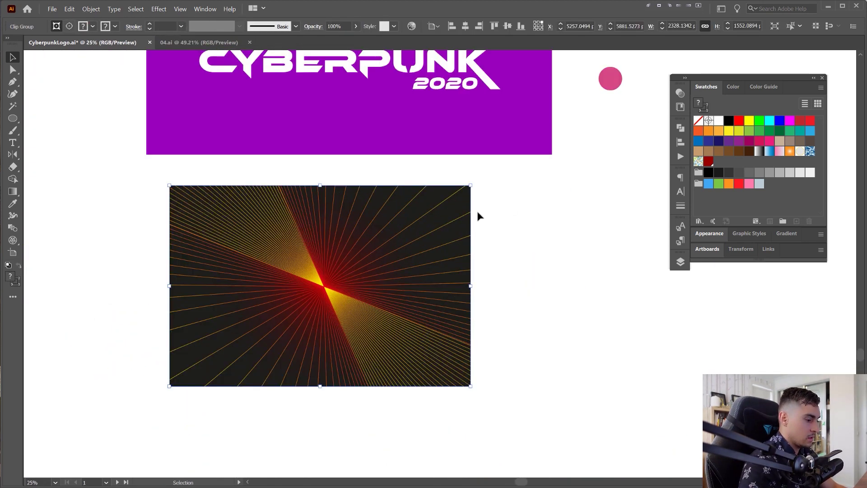
Step: Remove the dark background from the radiating-line artwork, keeping only the lines
{"action": "key", "text": "slash"}
{"action": "scroll", "coordinate": [541, 223], "scroll_direction": "down", "scroll_amount": 1}
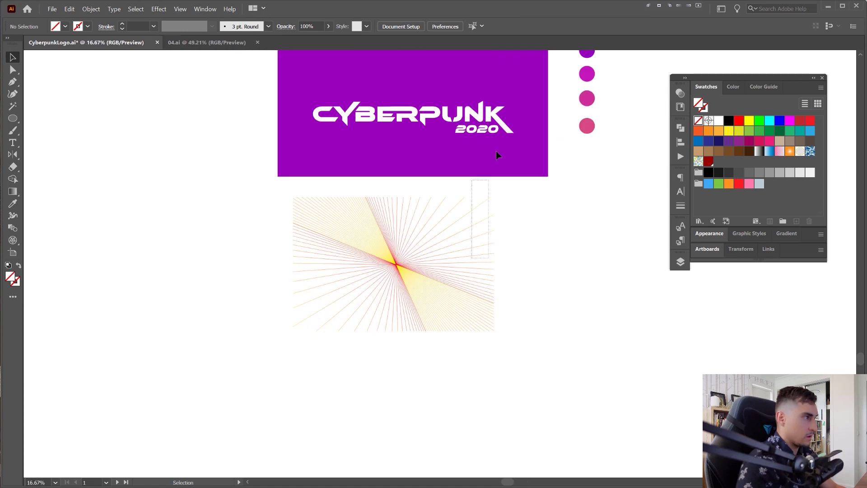
{"action": "left_click", "coordinate": [479, 212]}
{"action": "left_click", "coordinate": [585, 208]}
Step: Move the line artwork up over the purple rectangle and the CYBERPUNK 2020 logo, aligned with the rectangle's upper edge
{"action": "left_click_drag", "start_coordinate": [441, 144], "coordinate": [427, 253]}
{"action": "left_click", "coordinate": [470, 325]}
{"action": "left_click_drag", "start_coordinate": [372, 381], "coordinate": [404, 250]}
{"action": "scroll", "coordinate": [389, 235], "scroll_direction": "up", "scroll_amount": 1}
{"action": "left_click", "coordinate": [625, 312]}
{"action": "left_click", "coordinate": [600, 284]}
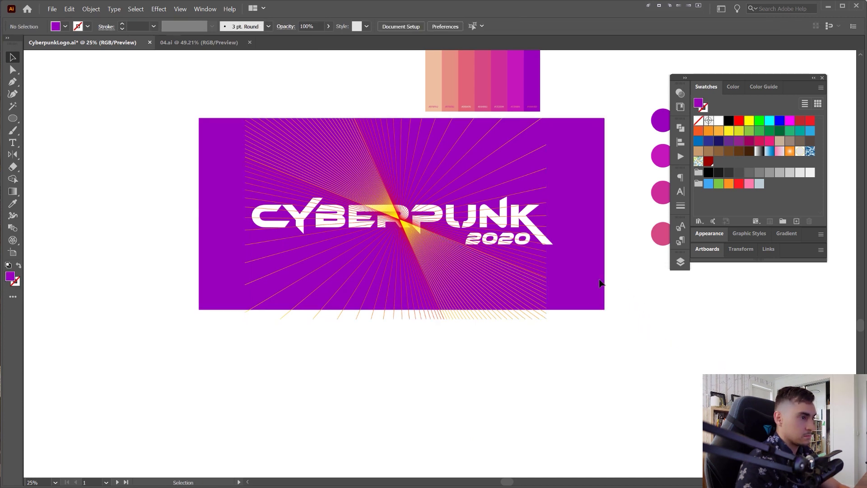
Step: Resize the purple rectangle so its edges match the line artwork on all sides
{"action": "left_click_drag", "start_coordinate": [604, 310], "coordinate": [547, 319]}
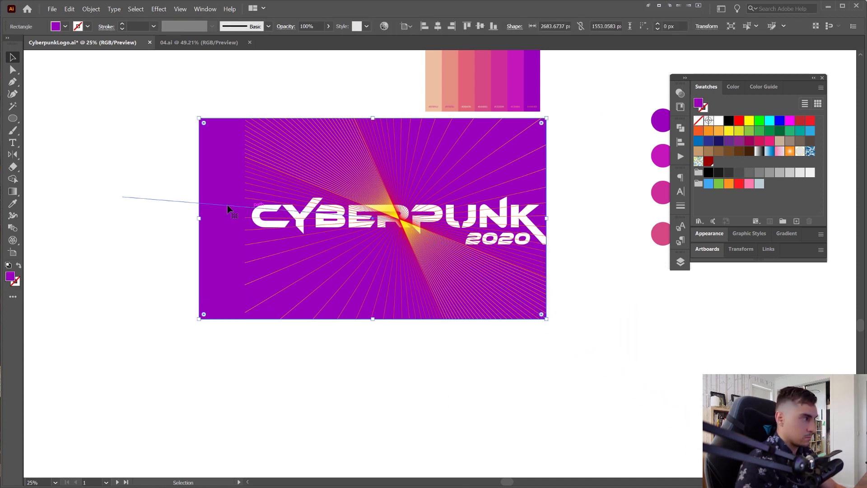
{"action": "left_click_drag", "start_coordinate": [199, 218], "coordinate": [244, 219]}
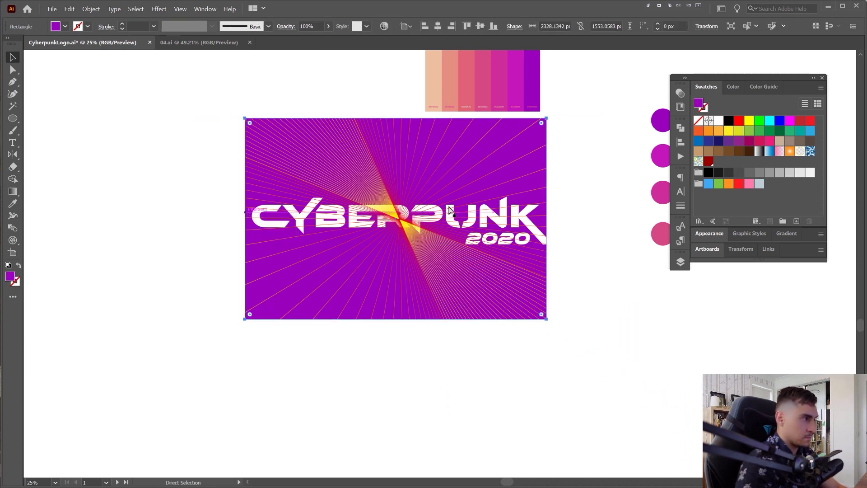
{"action": "key", "text": "ctrl+shift+a"}
{"action": "left_click", "coordinate": [342, 255]}
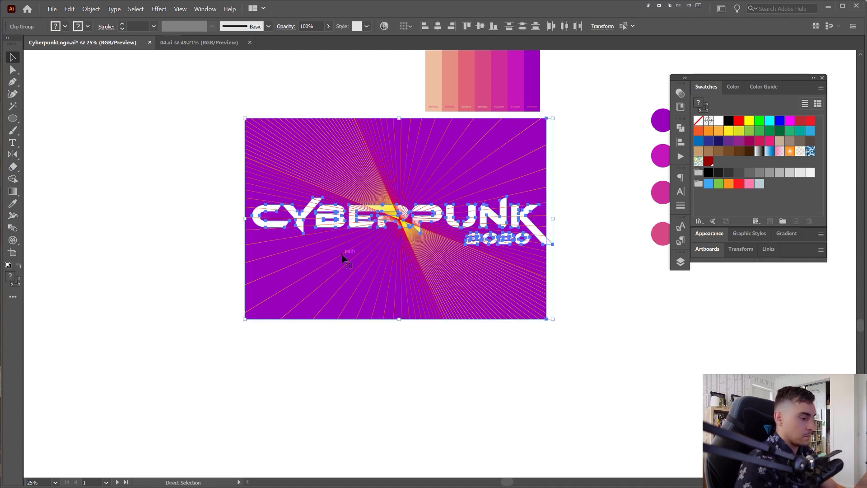
{"action": "left_click", "coordinate": [640, 136]}
{"action": "left_click", "coordinate": [523, 158]}
{"action": "left_click_drag", "start_coordinate": [401, 181], "coordinate": [427, 213]}
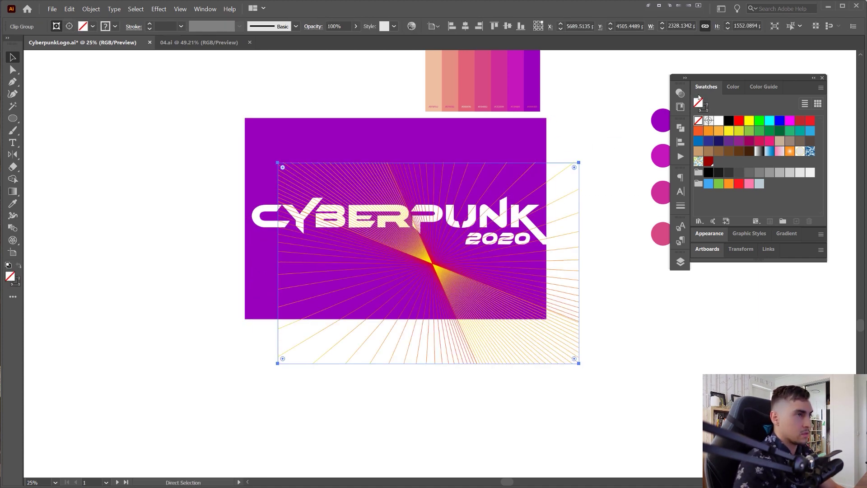
{"action": "key", "text": "ctrl+z"}
Step: Try Multiply on the line artwork over the purple rectangle, and set its blend mode to Color Dodge
{"action": "left_click", "coordinate": [680, 92]}
{"action": "left_click", "coordinate": [578, 103]}
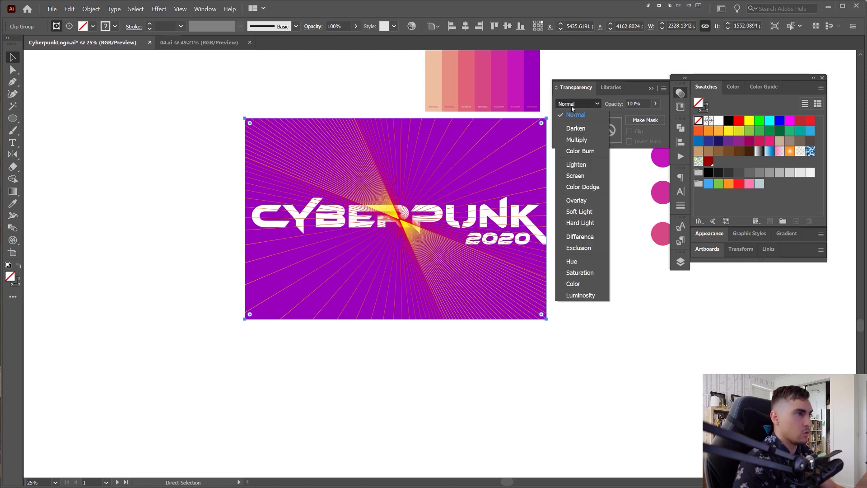
{"action": "left_click", "coordinate": [578, 137]}
{"action": "scroll", "coordinate": [407, 189], "scroll_direction": "up", "scroll_amount": 1}
{"action": "left_click", "coordinate": [586, 104]}
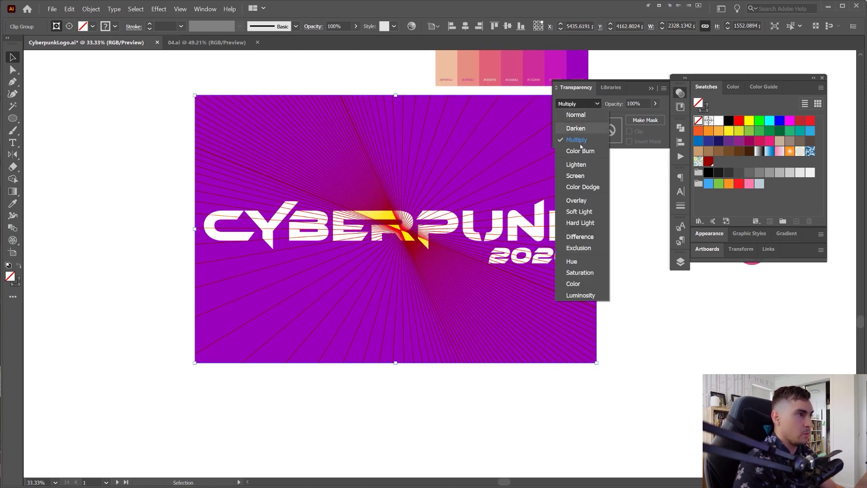
{"action": "left_click", "coordinate": [572, 186]}
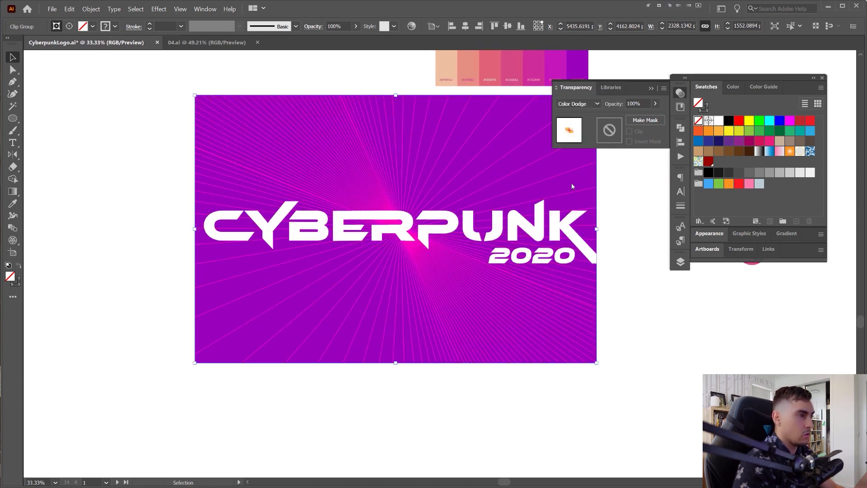
Step: Try the Overlay blend mode on the line artwork over the purple rectangle
{"action": "left_click", "coordinate": [587, 103]}
{"action": "left_click", "coordinate": [572, 198]}
{"action": "scroll", "coordinate": [427, 231], "scroll_direction": "up", "scroll_amount": 1}
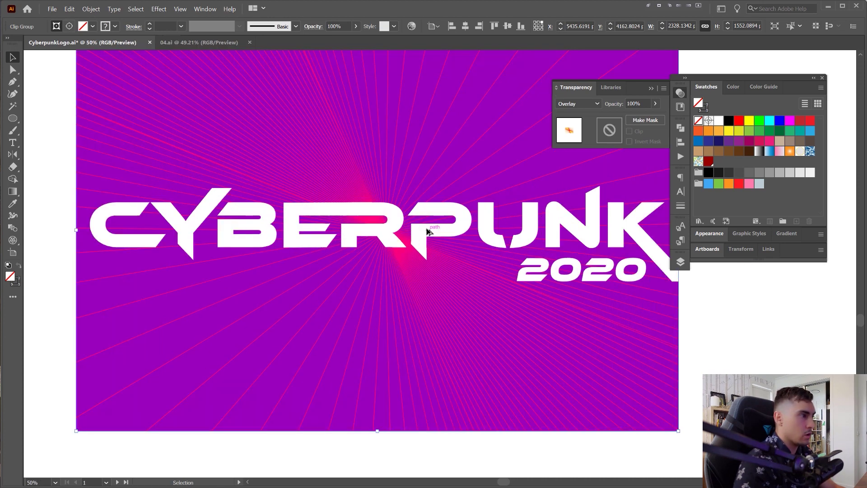
{"action": "key", "text": "ctrl+z"}
Step: Reduce the opacity of the line artwork on the purple rectangle to 80%
{"action": "left_click", "coordinate": [680, 92]}
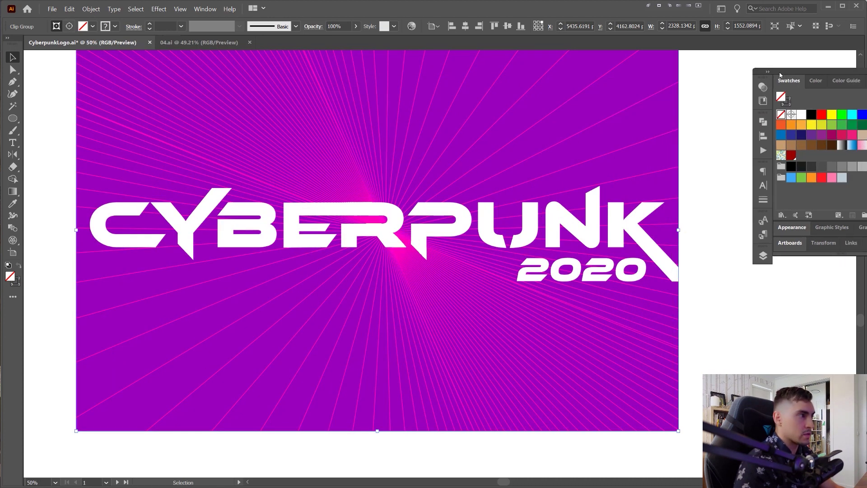
{"action": "key", "text": "a"}
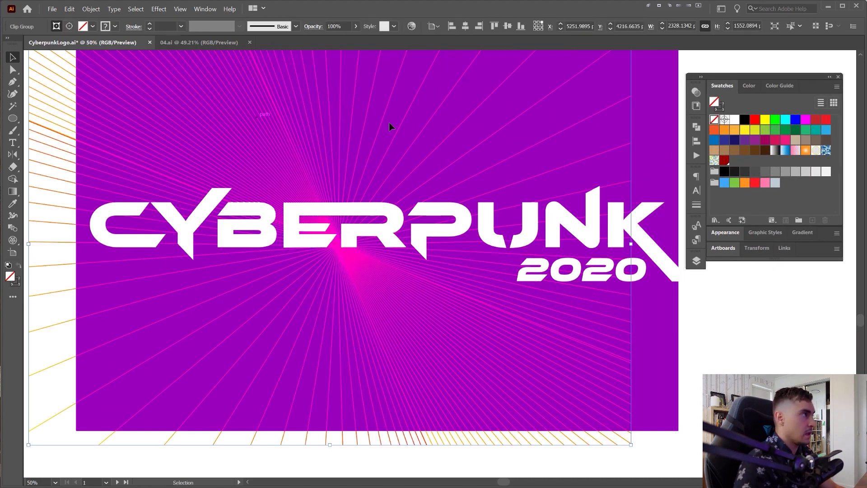
{"action": "left_click", "coordinate": [696, 91]}
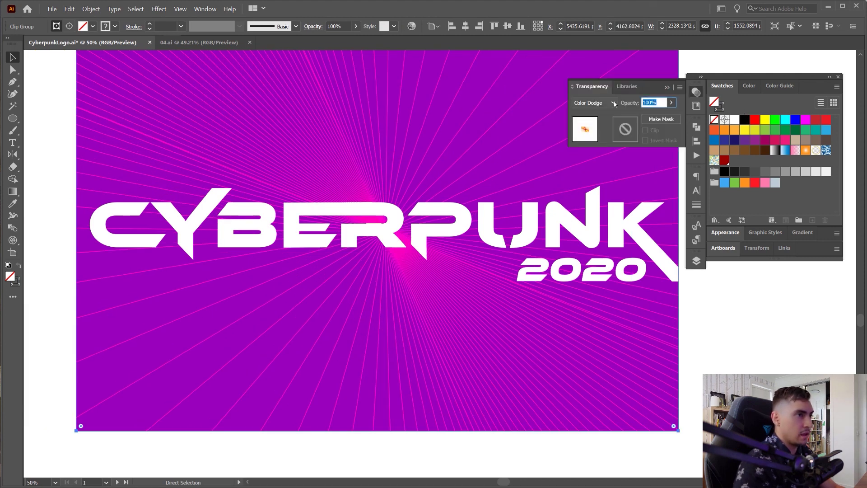
{"action": "type", "text": "80"}
{"action": "key", "text": "Return"}
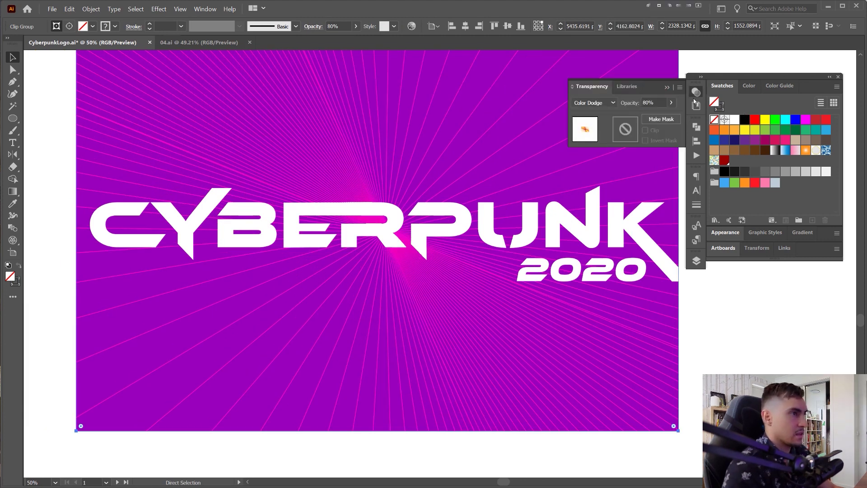
{"action": "left_click", "coordinate": [698, 76]}
{"action": "key", "text": "v"}
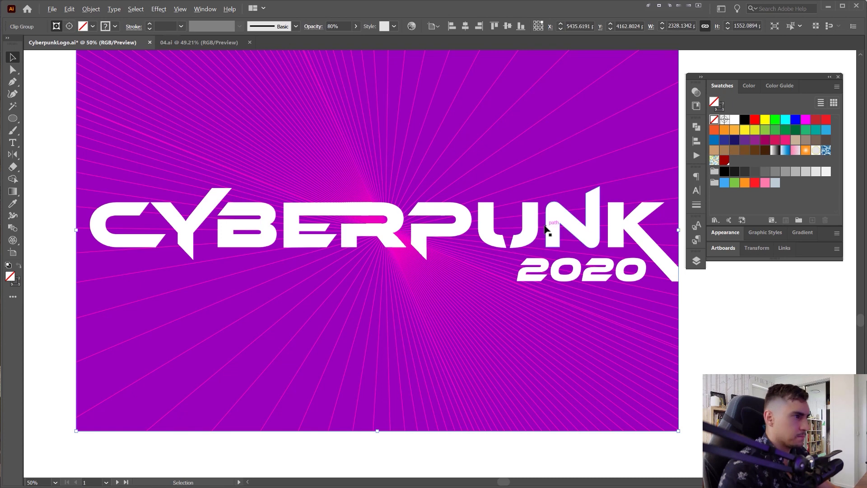
Step: Scale down the white CYBERPUNK 2020 logo so it fits inside the purple rectangle, and centre it there
{"action": "scroll", "coordinate": [545, 227], "scroll_direction": "down", "scroll_amount": 2}
{"action": "left_click", "coordinate": [441, 237]}
{"action": "left_click_drag", "start_coordinate": [467, 206], "coordinate": [469, 214]}
{"action": "key", "text": "a"}
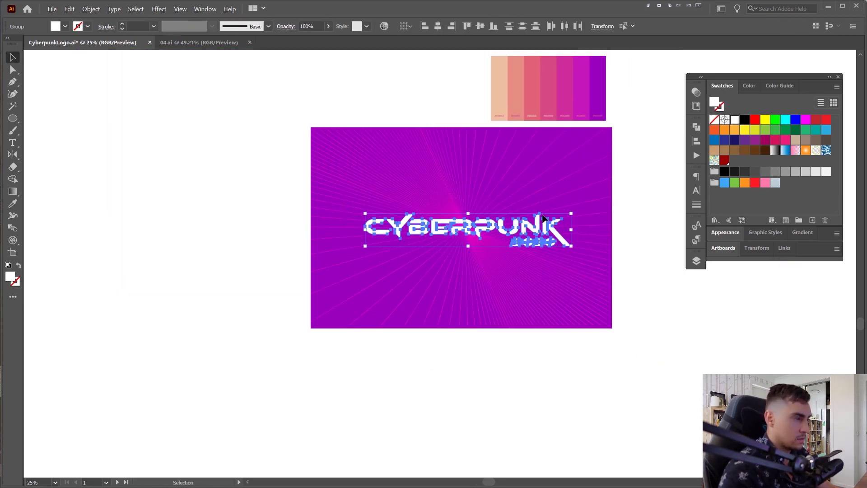
{"action": "scroll", "coordinate": [542, 215], "scroll_direction": "up", "scroll_amount": 1}
{"action": "key", "text": "v"}
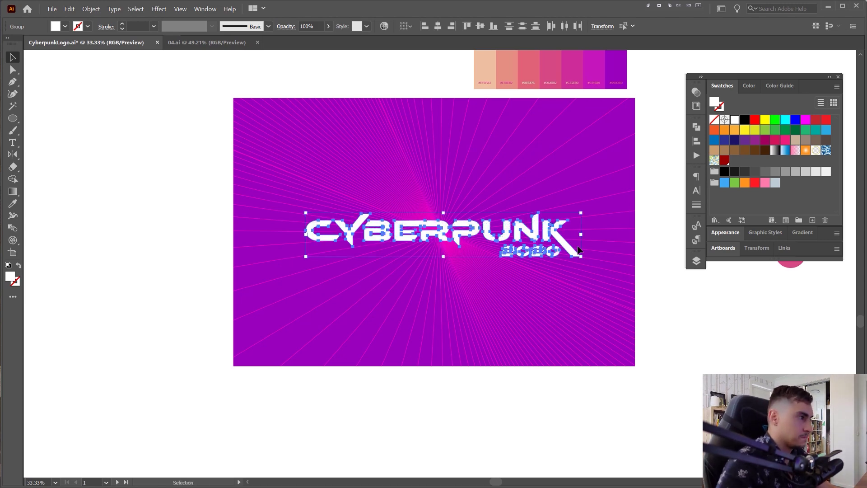
{"action": "scroll", "coordinate": [510, 235], "scroll_direction": "up", "scroll_amount": 1}
{"action": "key", "text": "a"}
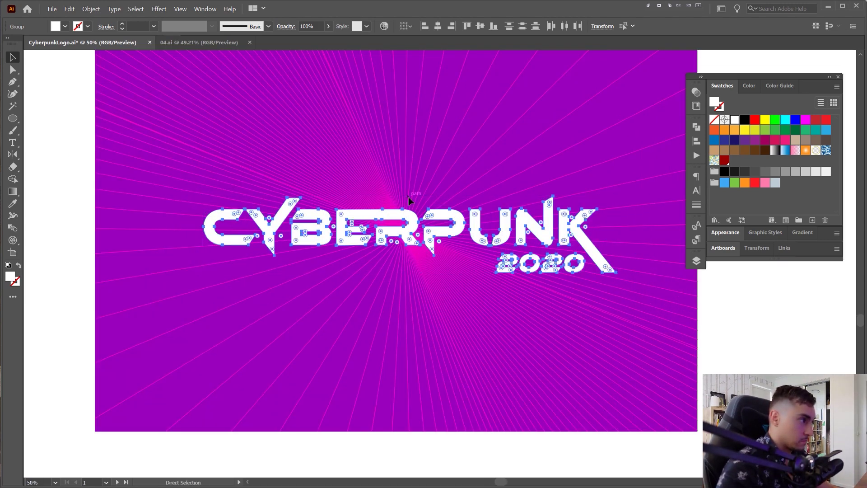
{"action": "key", "text": "v"}
{"action": "scroll", "coordinate": [408, 176], "scroll_direction": "down", "scroll_amount": 1}
{"action": "left_click", "coordinate": [613, 177]}
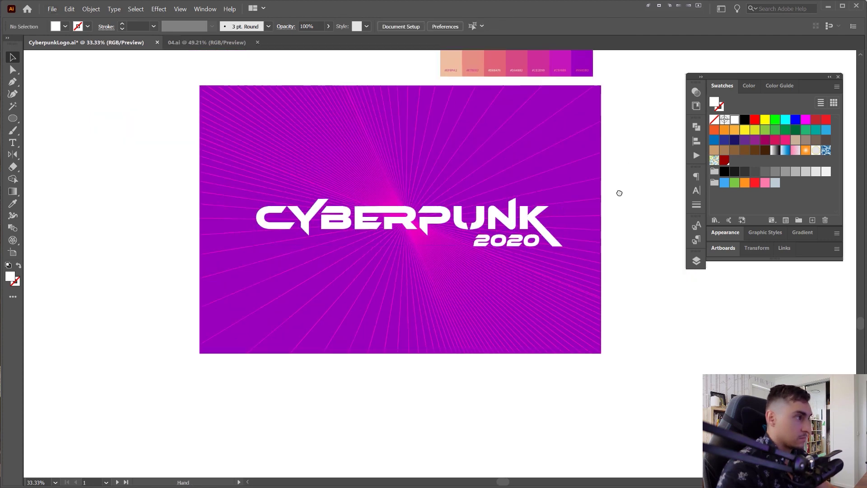
Step: Duplicate the whole purple composition with its logo and lines straight below the original
{"action": "left_click", "coordinate": [600, 157]}
{"action": "scroll", "coordinate": [585, 162], "scroll_direction": "down", "scroll_amount": 2}
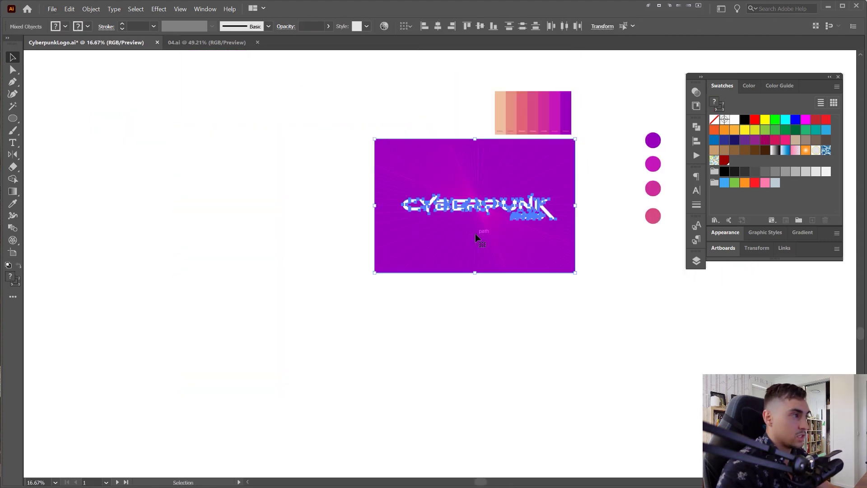
{"action": "scroll", "coordinate": [475, 232], "scroll_direction": "down", "scroll_amount": 2}
{"action": "left_click_drag", "start_coordinate": [344, 213], "coordinate": [344, 298]}
{"action": "left_click", "coordinate": [410, 277]}
Step: Fill the duplicate's background rectangle with the yellow sampled from the Cyberpunk reference image
{"action": "scroll", "coordinate": [404, 277], "scroll_direction": "up", "scroll_amount": 2}
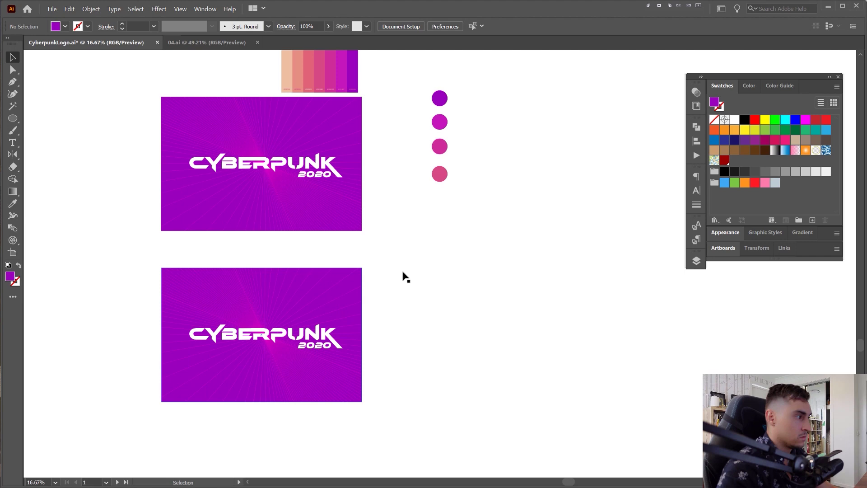
{"action": "left_click", "coordinate": [351, 278]}
{"action": "key", "text": "i"}
{"action": "scroll", "coordinate": [306, 121], "scroll_direction": "up", "scroll_amount": 5}
{"action": "scroll", "coordinate": [305, 120], "scroll_direction": "left", "scroll_amount": 5}
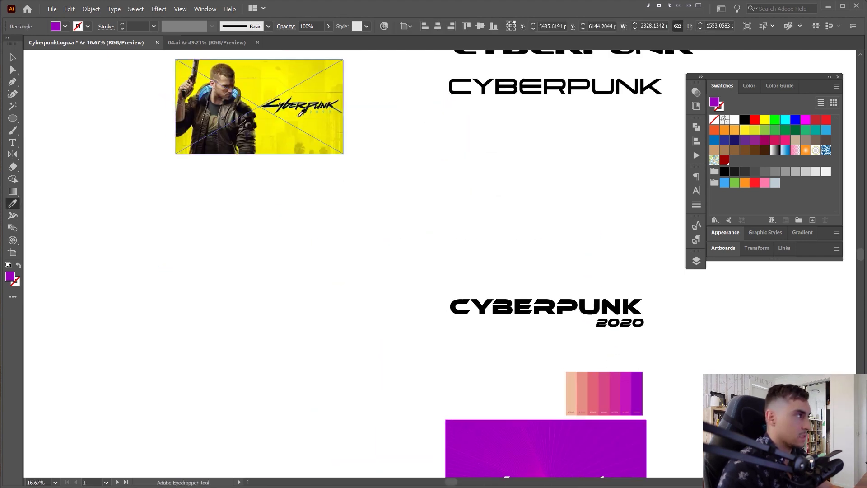
{"action": "left_click", "coordinate": [315, 89]}
{"action": "left_click_drag", "start_coordinate": [453, 269], "coordinate": [385, 59]}
{"action": "left_click_drag", "start_coordinate": [490, 359], "coordinate": [417, 134]}
{"action": "key", "text": "v"}
{"action": "left_click", "coordinate": [418, 135]}
{"action": "scroll", "coordinate": [449, 223], "scroll_direction": "up", "scroll_amount": 2}
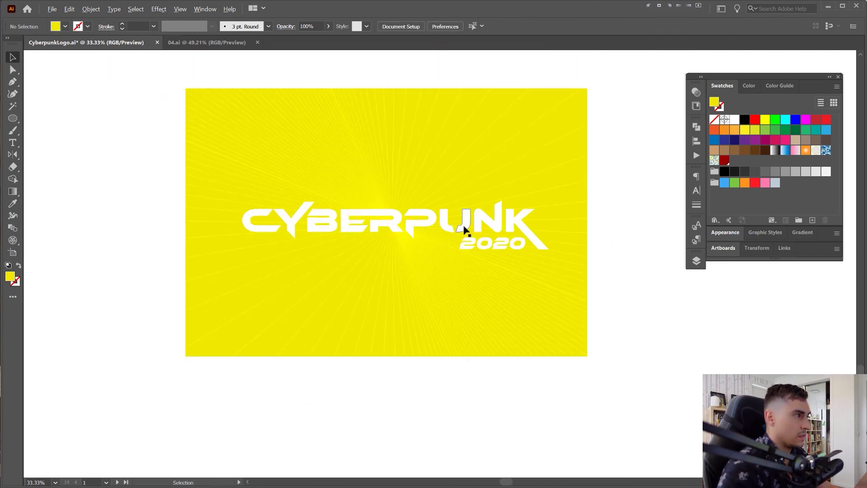
{"action": "left_click_drag", "start_coordinate": [484, 203], "coordinate": [604, 229]}
{"action": "key", "text": "ctrl+z"}
{"action": "key", "text": "ctrl+z"}
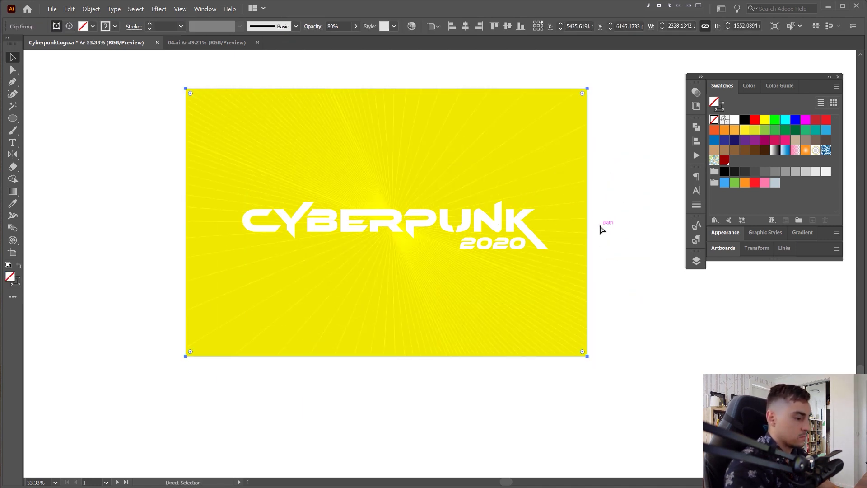
Step: Try Multiply on the yellow version's line artwork, and set its blend mode to Screen
{"action": "left_click", "coordinate": [696, 92]}
{"action": "left_click", "coordinate": [591, 103]}
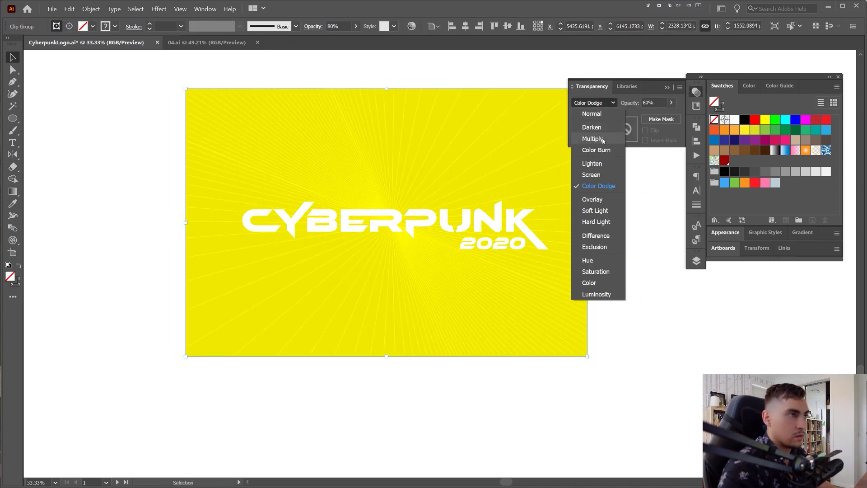
{"action": "left_click", "coordinate": [587, 138]}
{"action": "scroll", "coordinate": [330, 201], "scroll_direction": "up", "scroll_amount": 2}
{"action": "left_click", "coordinate": [613, 103]}
{"action": "left_click", "coordinate": [586, 177]}
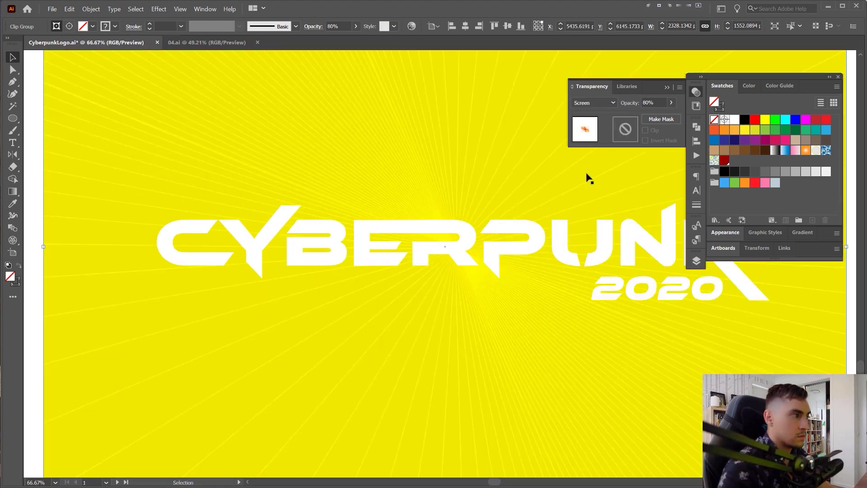
{"action": "scroll", "coordinate": [431, 252], "scroll_direction": "up", "scroll_amount": 3}
{"action": "scroll", "coordinate": [454, 220], "scroll_direction": "down", "scroll_amount": 3}
{"action": "scroll", "coordinate": [519, 157], "scroll_direction": "down", "scroll_amount": 2}
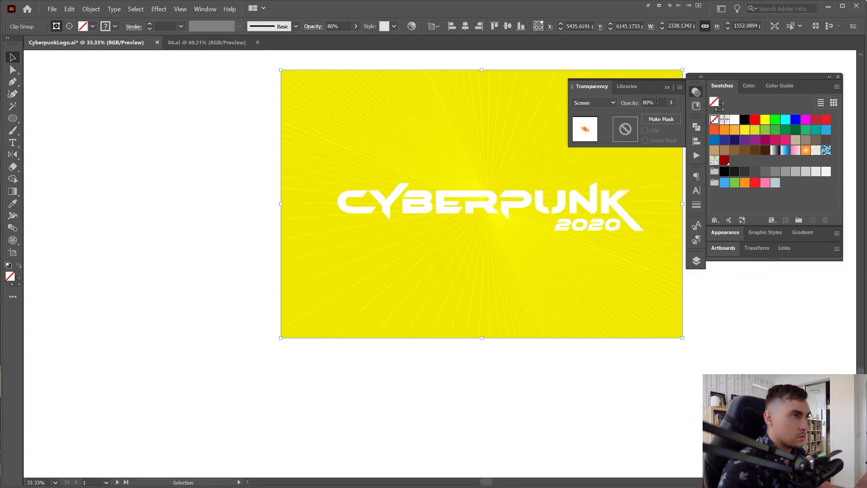
Step: Set the opacity of the yellow version's line artwork to 100%
{"action": "left_click", "coordinate": [629, 104]}
{"action": "type", "text": "00"}
{"action": "key", "text": "Return"}
{"action": "left_click", "coordinate": [609, 107]}
{"action": "left_click", "coordinate": [614, 114]}
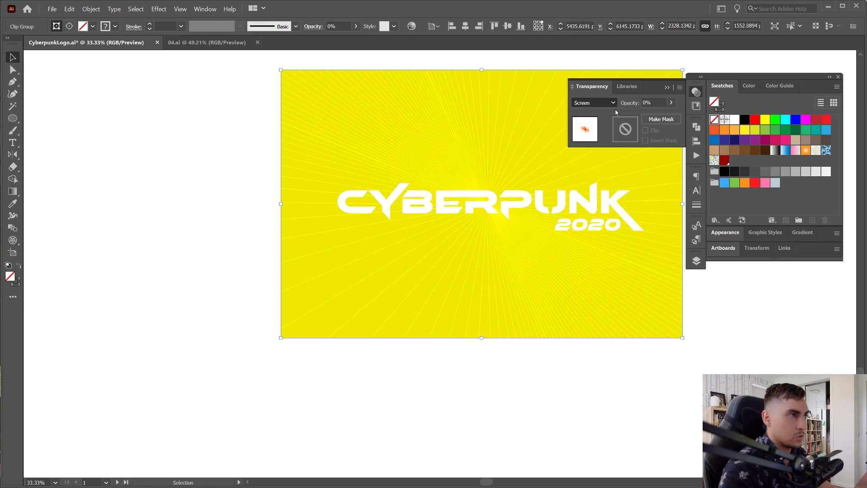
{"action": "left_click_drag", "start_coordinate": [652, 103], "coordinate": [645, 102]}
{"action": "type", "text": "100"}
{"action": "key", "text": "Return"}
Step: Move one copy of the line artwork off the yellow rectangle and delete it
{"action": "left_click_drag", "start_coordinate": [492, 144], "coordinate": [330, 200]}
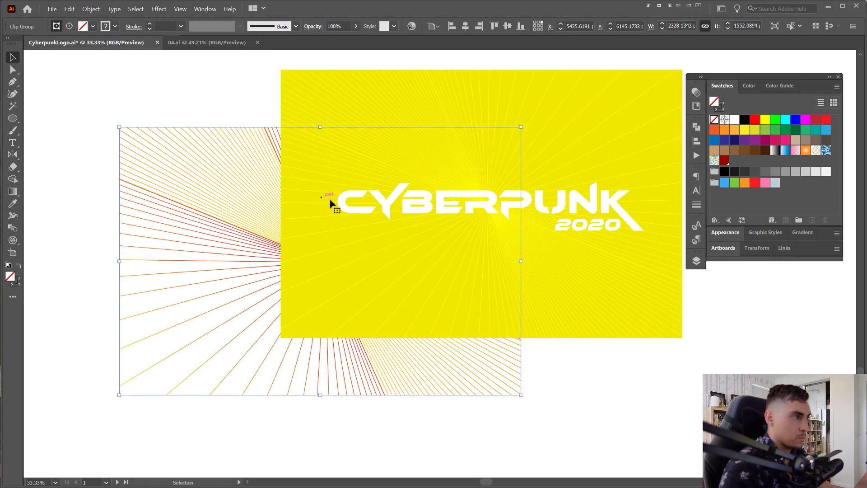
{"action": "left_click_drag", "start_coordinate": [475, 185], "coordinate": [421, 268]}
{"action": "key", "text": "Delete"}
{"action": "left_click_drag", "start_coordinate": [580, 256], "coordinate": [700, 306]}
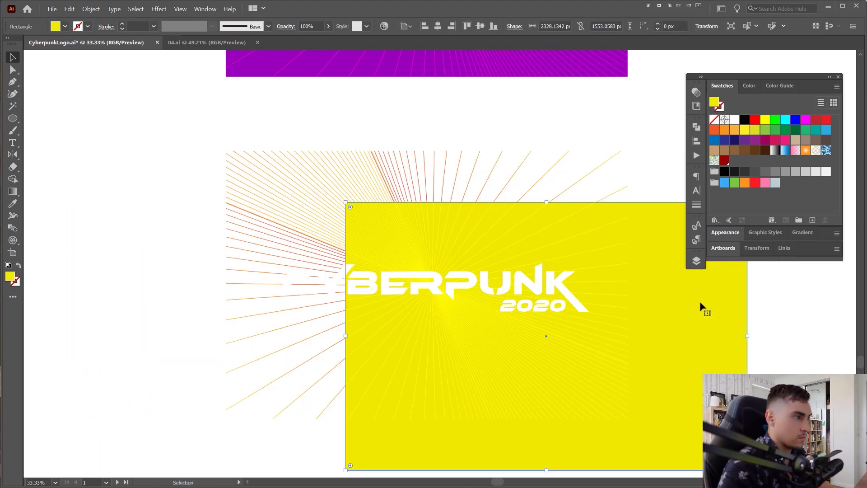
{"action": "key", "text": "ctrl+z"}
Step: Compare the purple and yellow logo compositions, examining how the radiating lines show on each background
{"action": "scroll", "coordinate": [638, 272], "scroll_direction": "down", "scroll_amount": 2}
{"action": "left_click", "coordinate": [625, 189]}
{"action": "left_click_drag", "start_coordinate": [630, 183], "coordinate": [609, 242]}
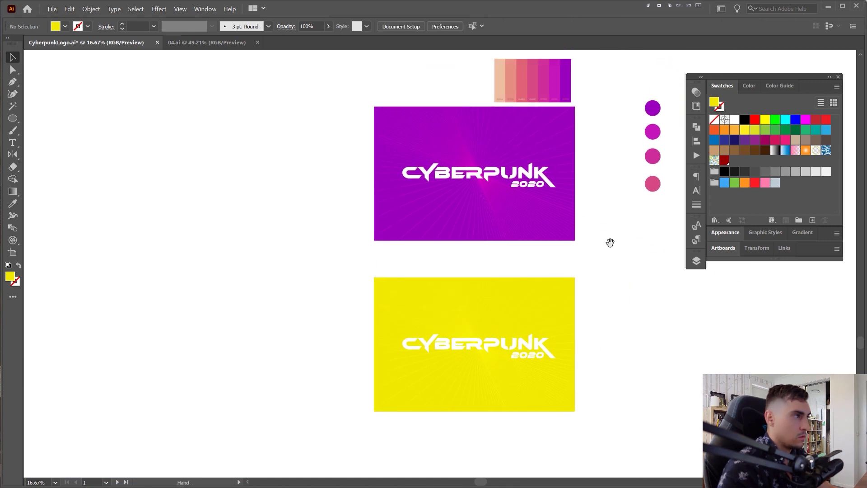
{"action": "scroll", "coordinate": [527, 164], "scroll_direction": "up", "scroll_amount": 3}
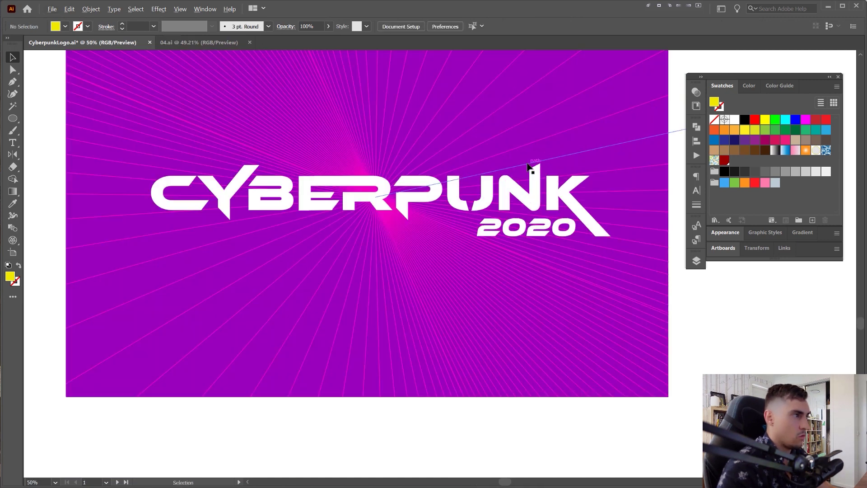
{"action": "left_click", "coordinate": [476, 198]}
{"action": "left_click", "coordinate": [497, 228]}
{"action": "scroll", "coordinate": [497, 228], "scroll_direction": "down", "scroll_amount": 3}
{"action": "scroll", "coordinate": [426, 309], "scroll_direction": "up", "scroll_amount": 3}
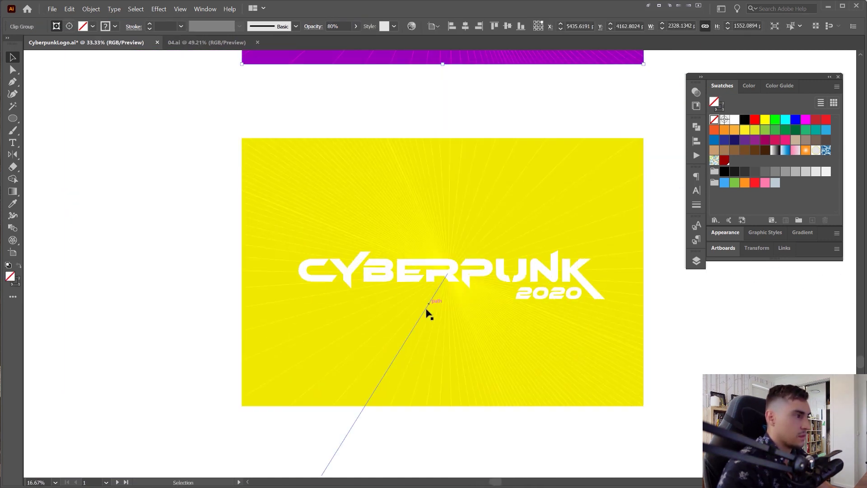
Step: Examine the yellow logo composition without the surrounding panels and compare it with the Cyberpunk 2077 reference artwork
{"action": "key", "text": "Tab"}
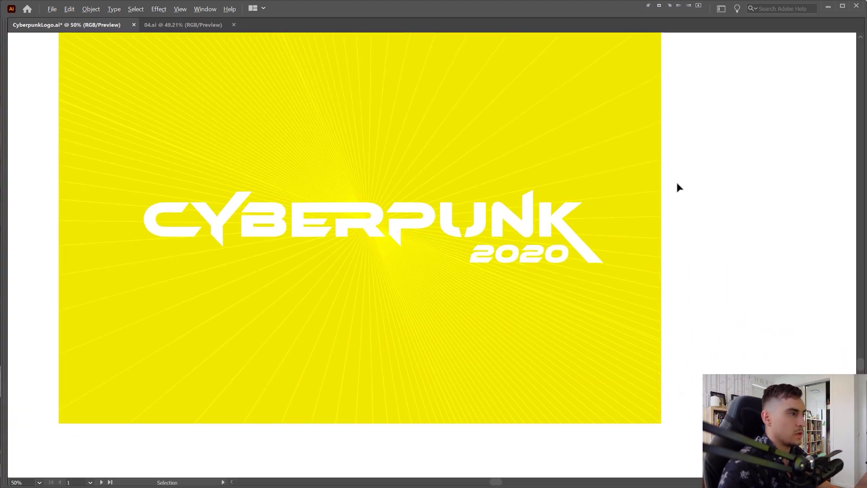
{"action": "scroll", "coordinate": [677, 183], "scroll_direction": "down", "scroll_amount": 3}
{"action": "left_click_drag", "start_coordinate": [228, 40], "coordinate": [371, 470]}
{"action": "scroll", "coordinate": [466, 183], "scroll_direction": "up", "scroll_amount": 6}
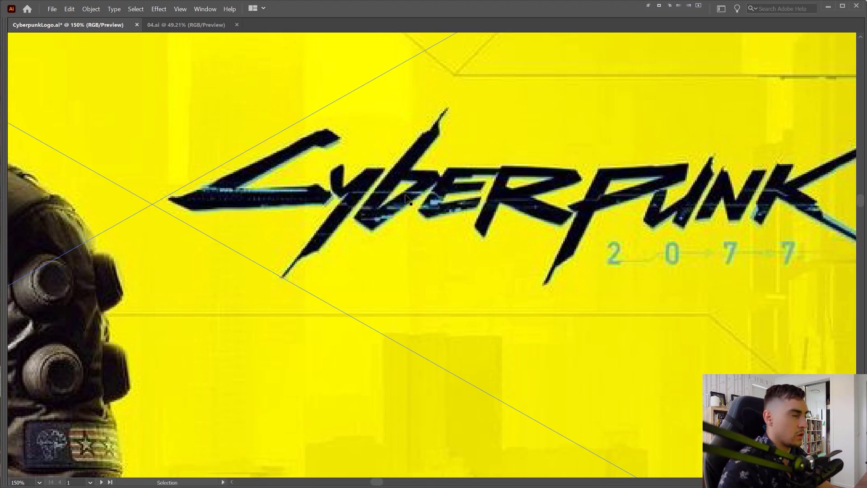
{"action": "left_click_drag", "start_coordinate": [690, 221], "coordinate": [313, 34]}
{"action": "scroll", "coordinate": [524, 248], "scroll_direction": "down", "scroll_amount": 5}
{"action": "left_click_drag", "start_coordinate": [577, 263], "coordinate": [424, 191]}
{"action": "left_click_drag", "start_coordinate": [570, 315], "coordinate": [443, 64]}
{"action": "left_click_drag", "start_coordinate": [527, 267], "coordinate": [656, 100]}
{"action": "left_click_drag", "start_coordinate": [629, 205], "coordinate": [600, 278]}
{"action": "key", "text": "alt+Tab"}
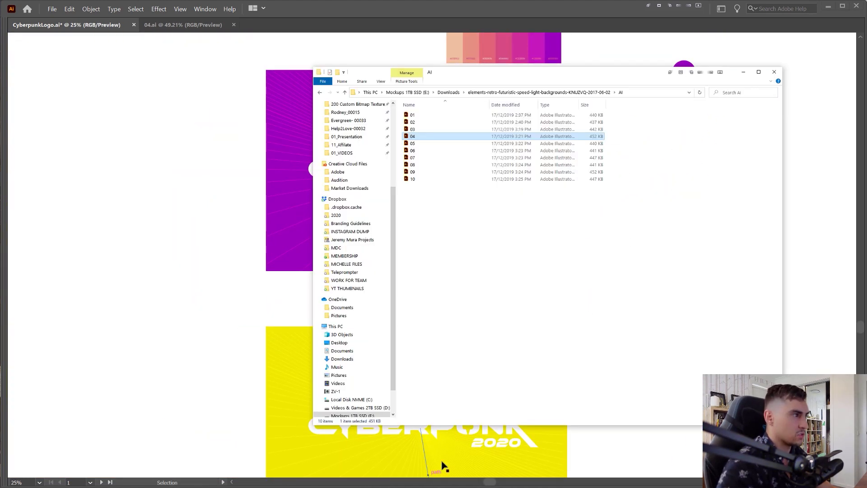
{"action": "left_click", "coordinate": [166, 224]}
{"action": "left_click", "coordinate": [520, 173]}
Step: Recolour the CYBERPUNK and 2020 lettering on the yellow background with the purple sampled from the uppermost colour circle
{"action": "scroll", "coordinate": [633, 248], "scroll_direction": "down", "scroll_amount": 3}
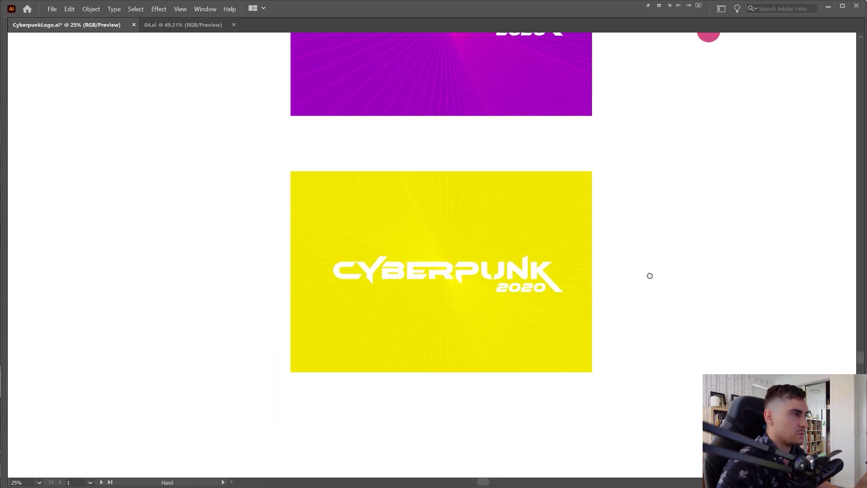
{"action": "scroll", "coordinate": [552, 281], "scroll_direction": "up", "scroll_amount": 1}
{"action": "scroll", "coordinate": [605, 280], "scroll_direction": "up", "scroll_amount": 1}
{"action": "left_click_drag", "start_coordinate": [632, 263], "coordinate": [756, 234]}
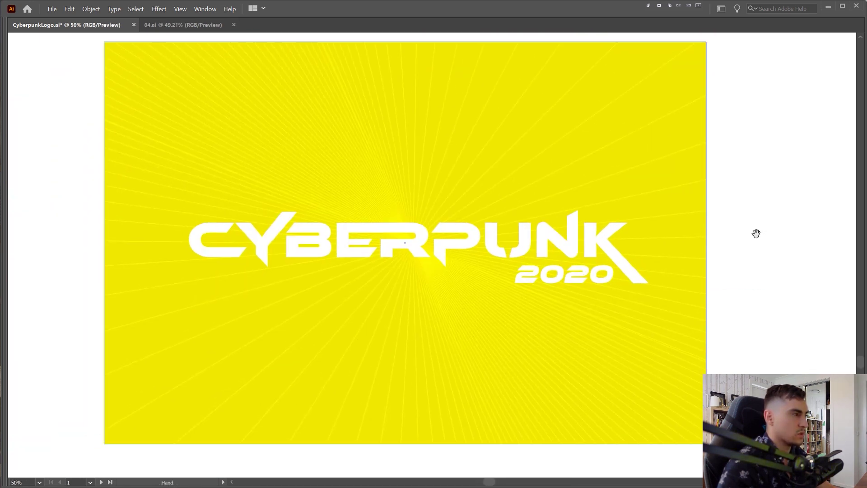
{"action": "left_click_drag", "start_coordinate": [760, 197], "coordinate": [774, 209]}
{"action": "left_click", "coordinate": [591, 261]}
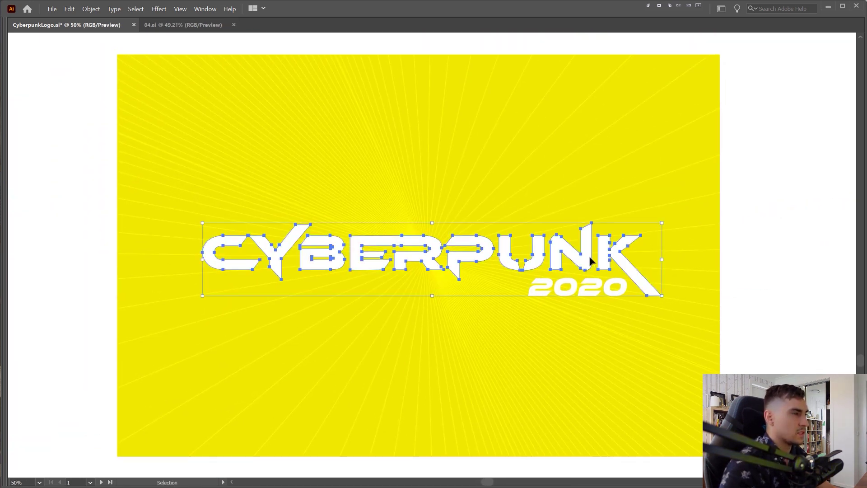
{"action": "left_click", "coordinate": [593, 287], "text": "shift"}
{"action": "key", "text": "Tab"}
{"action": "scroll", "coordinate": [650, 112], "scroll_direction": "down", "scroll_amount": 2}
{"action": "left_click_drag", "start_coordinate": [564, 168], "coordinate": [402, 292]}
{"action": "key", "text": "i"}
{"action": "scroll", "coordinate": [605, 93], "scroll_direction": "up", "scroll_amount": 3}
{"action": "left_click", "coordinate": [596, 116]}
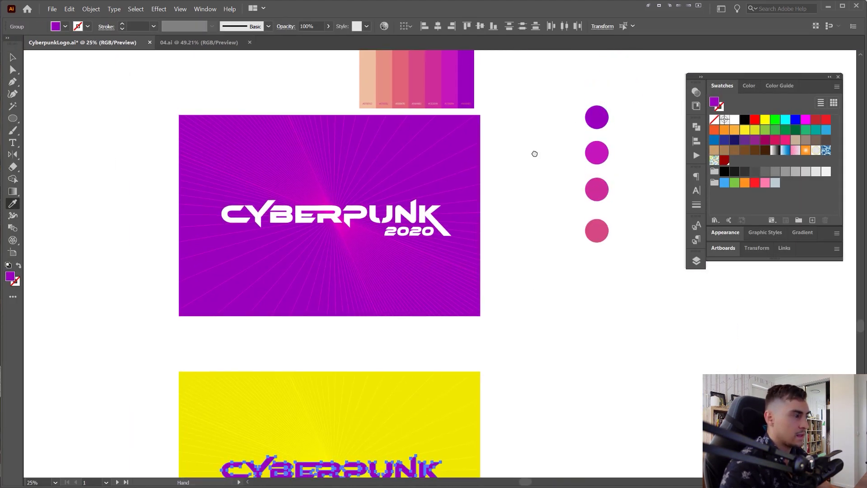
Step: Darken the purple fill of the yellow version's lettering to RGB 67, 0, 149
{"action": "key", "text": "ctrl+plus"}
{"action": "key", "text": "ctrl+plus"}
{"action": "key", "text": "ctrl+plus"}
{"action": "left_click", "coordinate": [749, 86]}
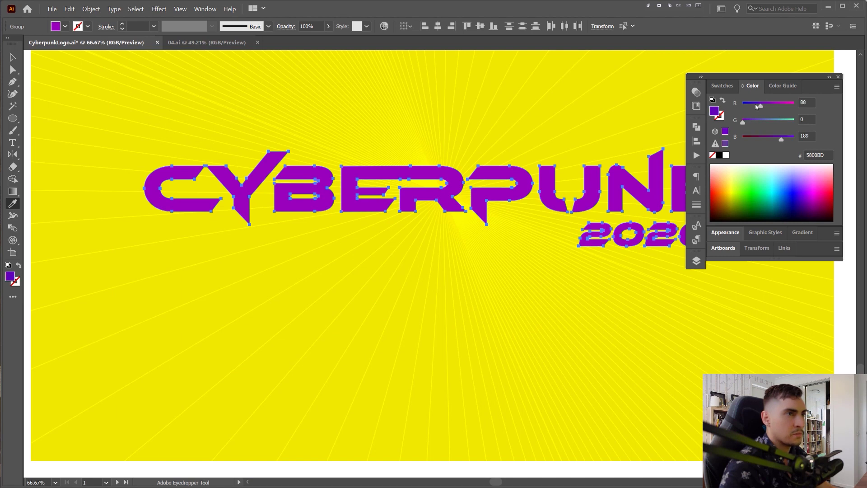
{"action": "mouse_move", "coordinate": [757, 106]}
{"action": "left_mouse_down"}
{"action": "mouse_move", "coordinate": [743, 122]}
{"action": "mouse_move", "coordinate": [756, 107]}
{"action": "left_mouse_up"}
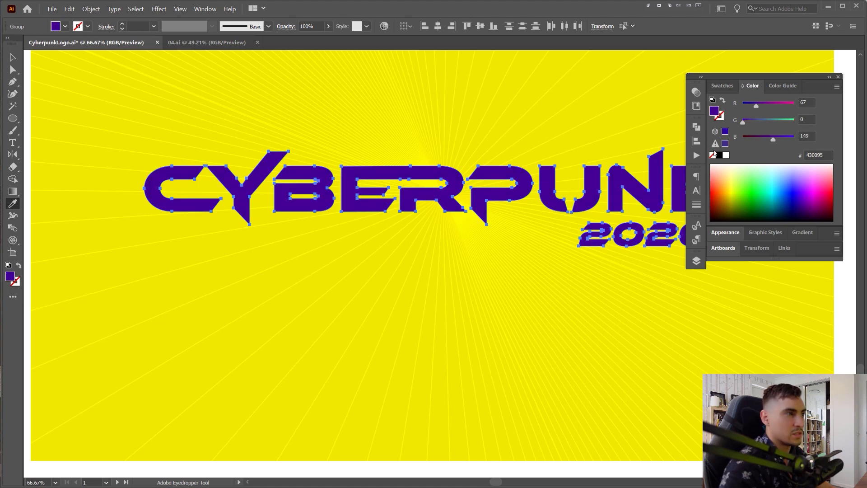
Step: Switch the colour sliders to HSB, lower the lettering's brightness to 31%, and deselect it
{"action": "key", "text": "ctrl+minus"}
{"action": "key", "text": "ctrl+minus"}
{"action": "left_click", "coordinate": [836, 86]}
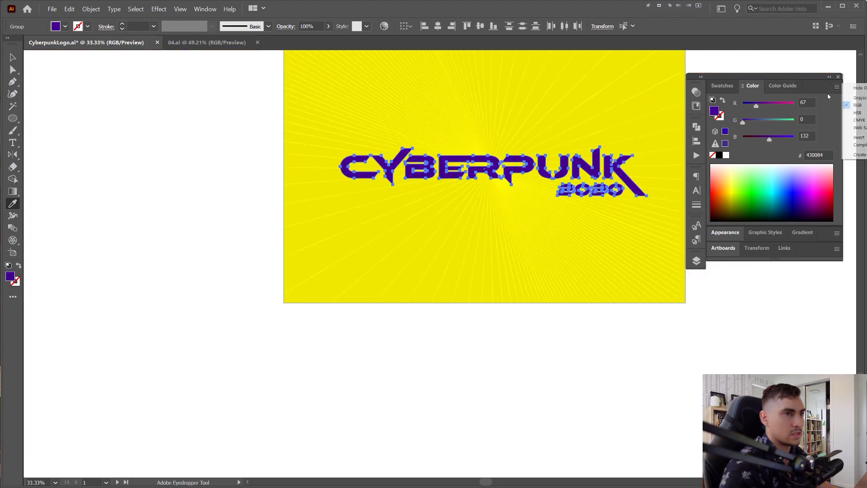
{"action": "left_click", "coordinate": [848, 119]}
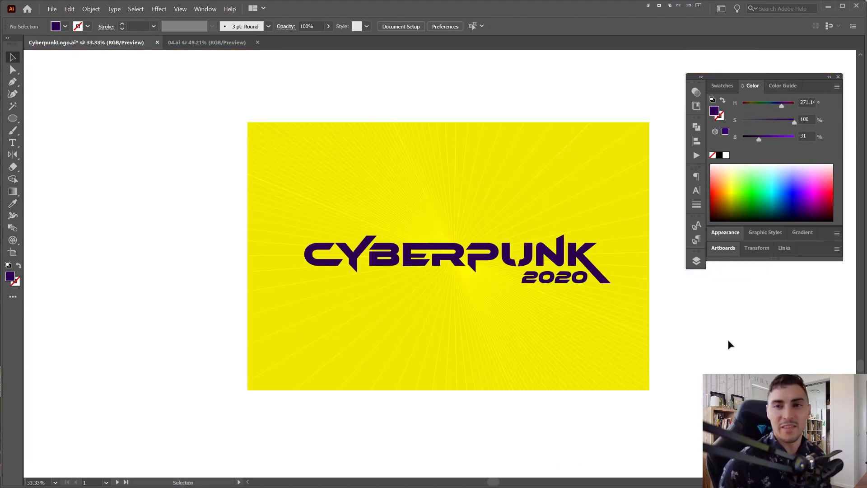